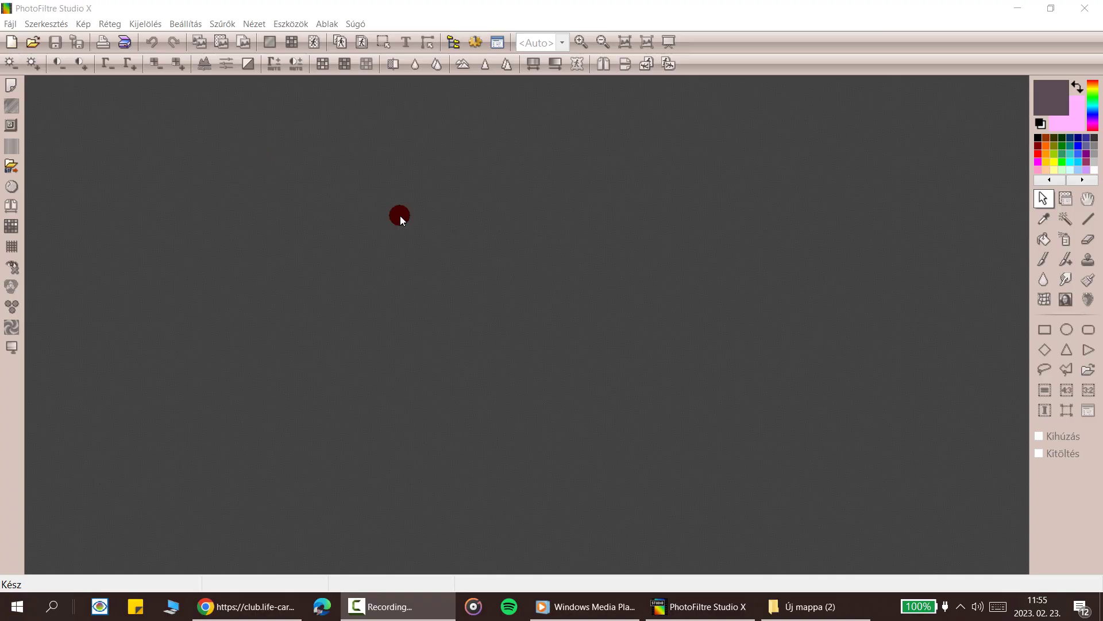
Step: Create a new 900 × 600 pixel image at 168 pixels/inch with automatic transparency and position its window mid-workspace
left_click(11, 43)
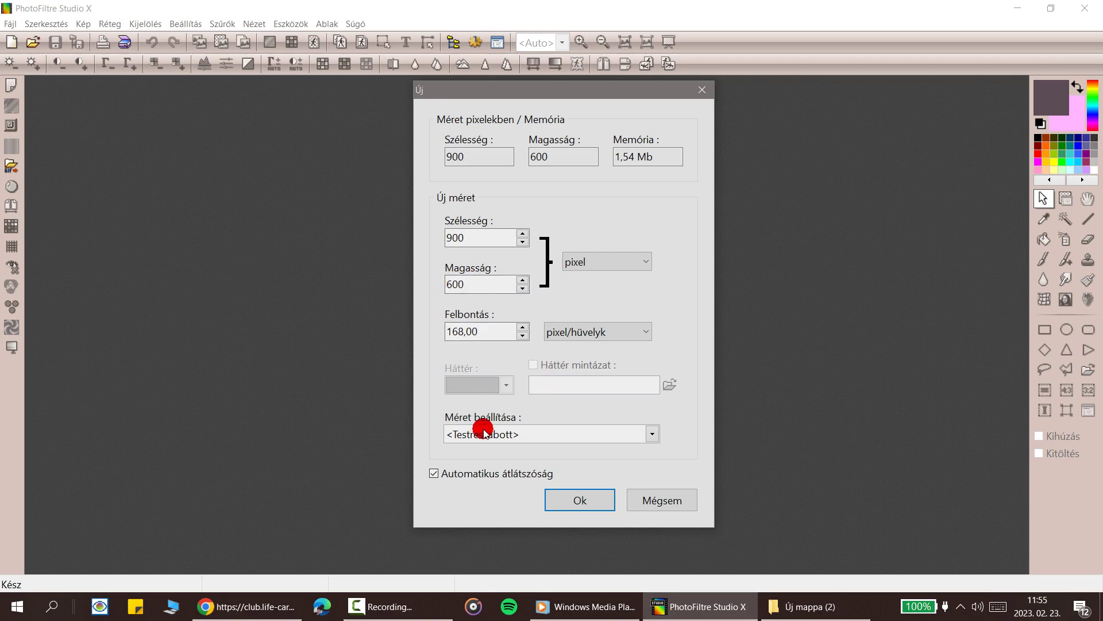
left_click(433, 476)
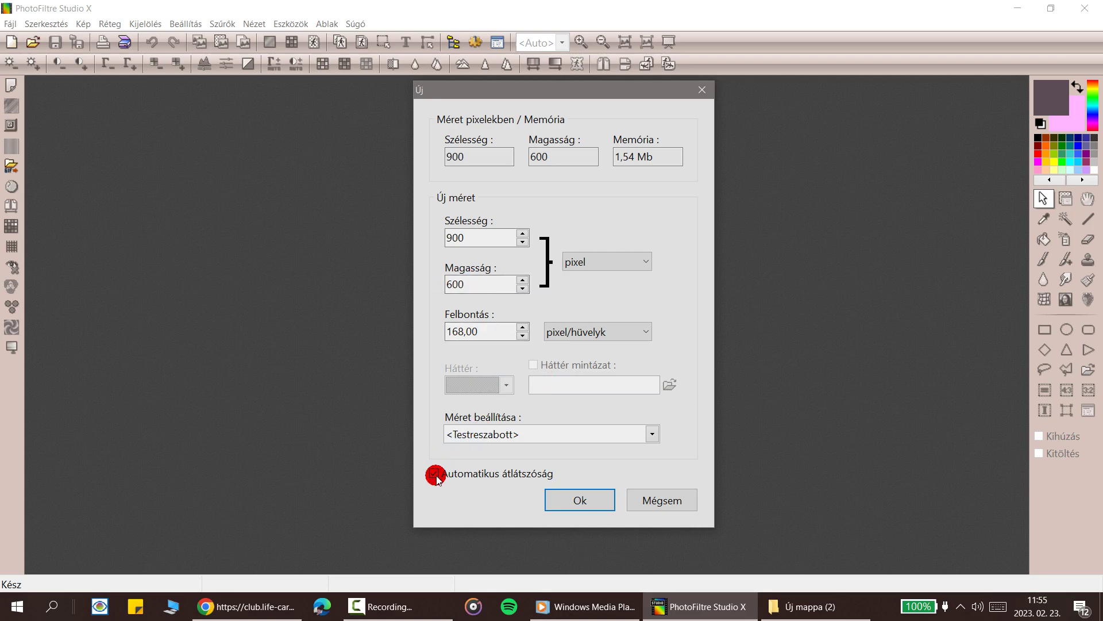
left_click(433, 474)
left_click(580, 507)
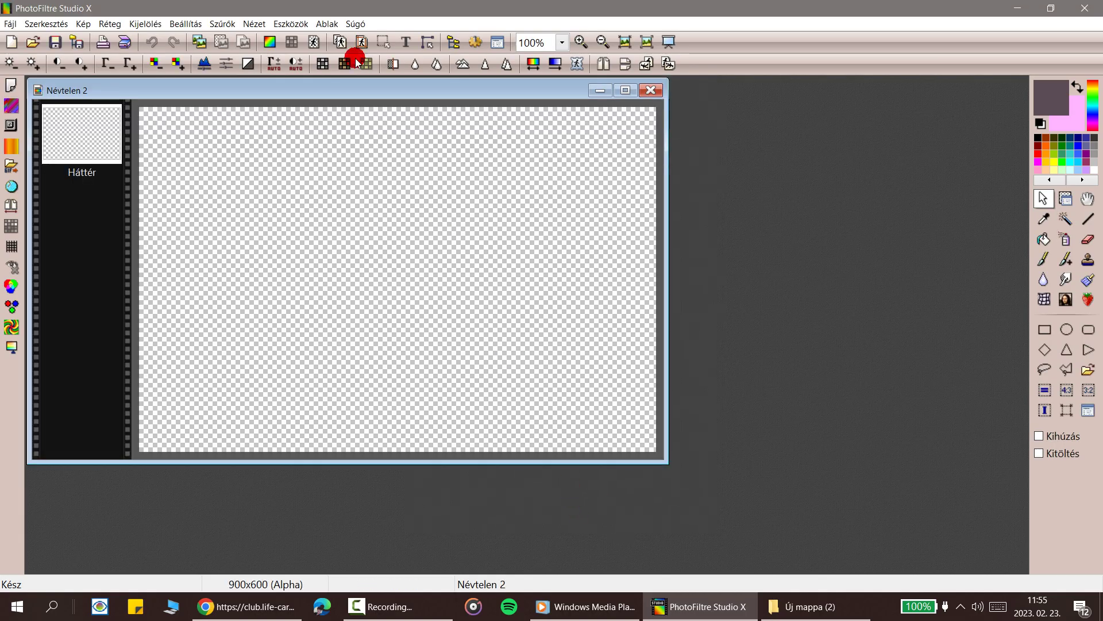
left_click_drag(288, 94, 417, 140)
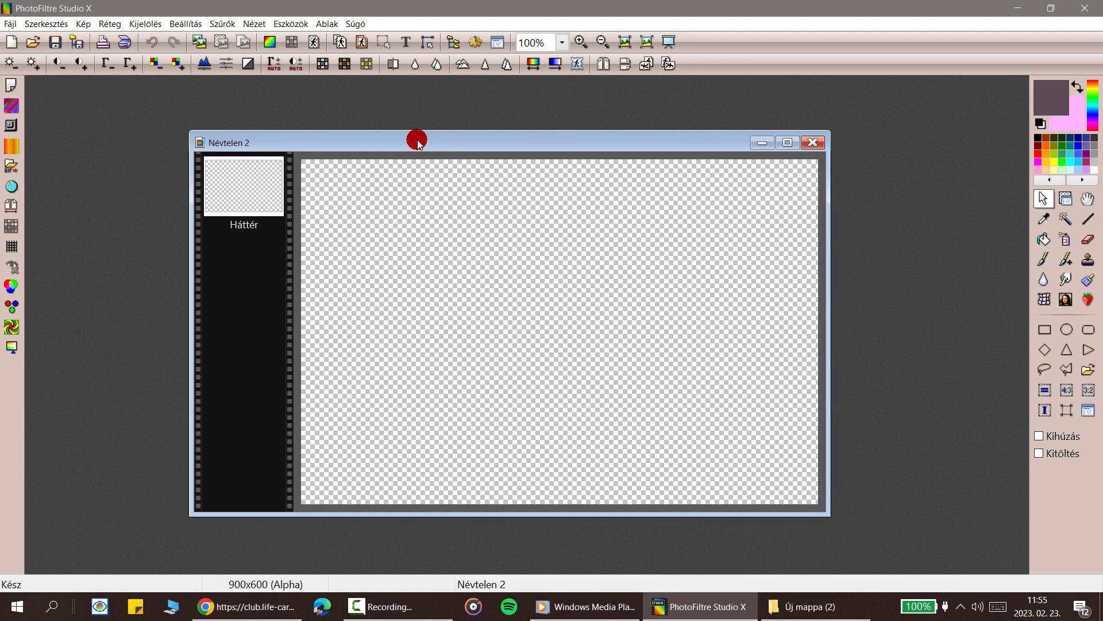
left_click(265, 204)
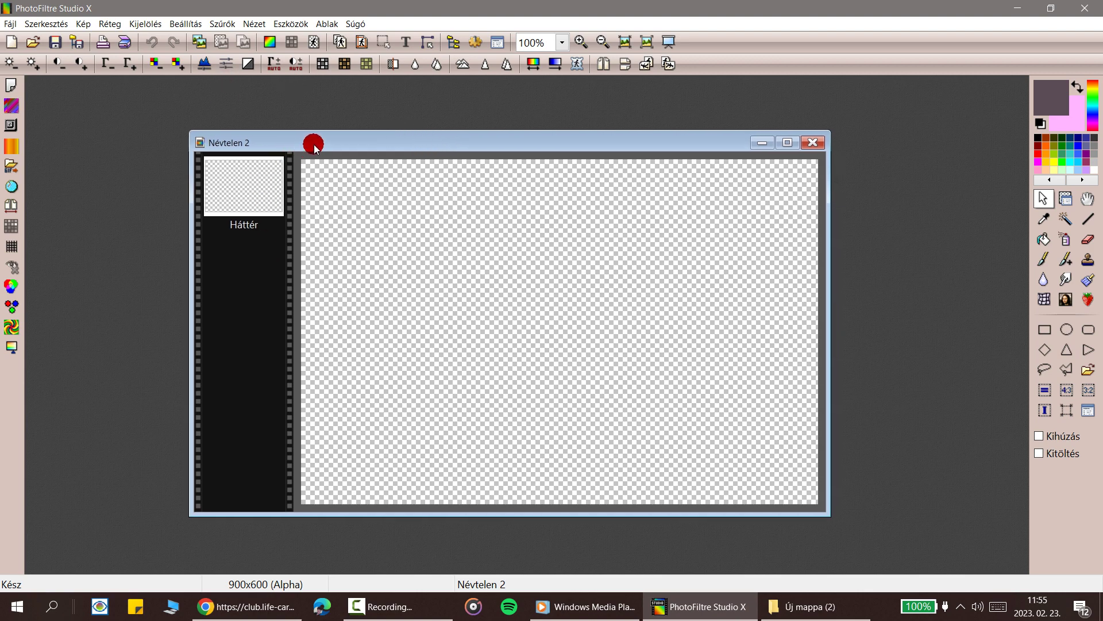
left_click_drag(316, 146, 328, 148)
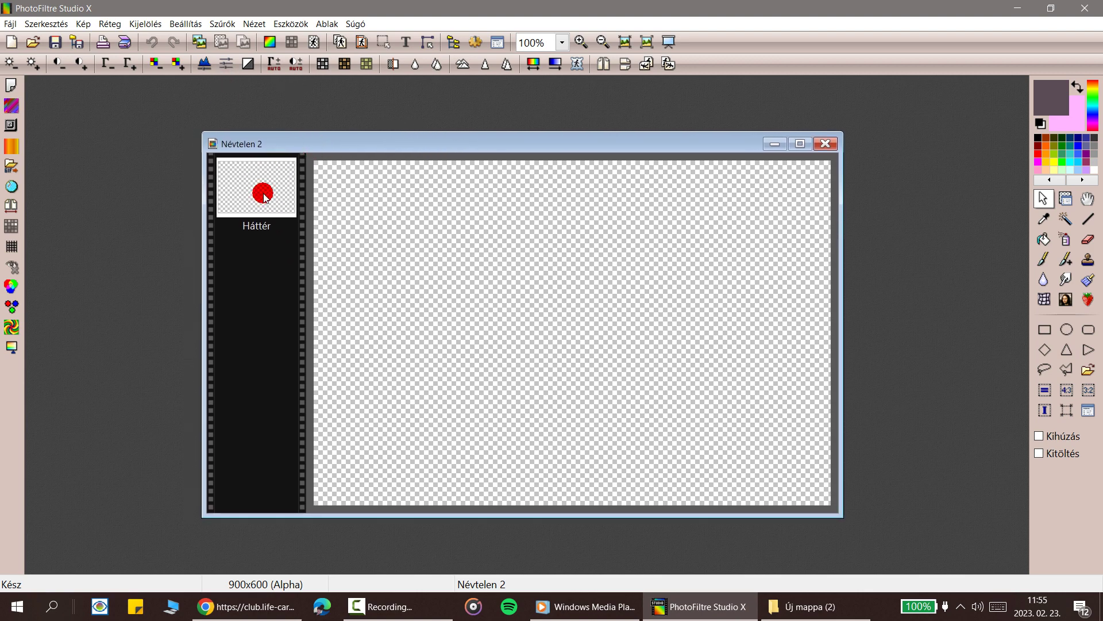
Step: Duplicate the transparent background layer, and duplicate the resulting layer once more
left_click(268, 168)
left_click(260, 206)
right_click(253, 184)
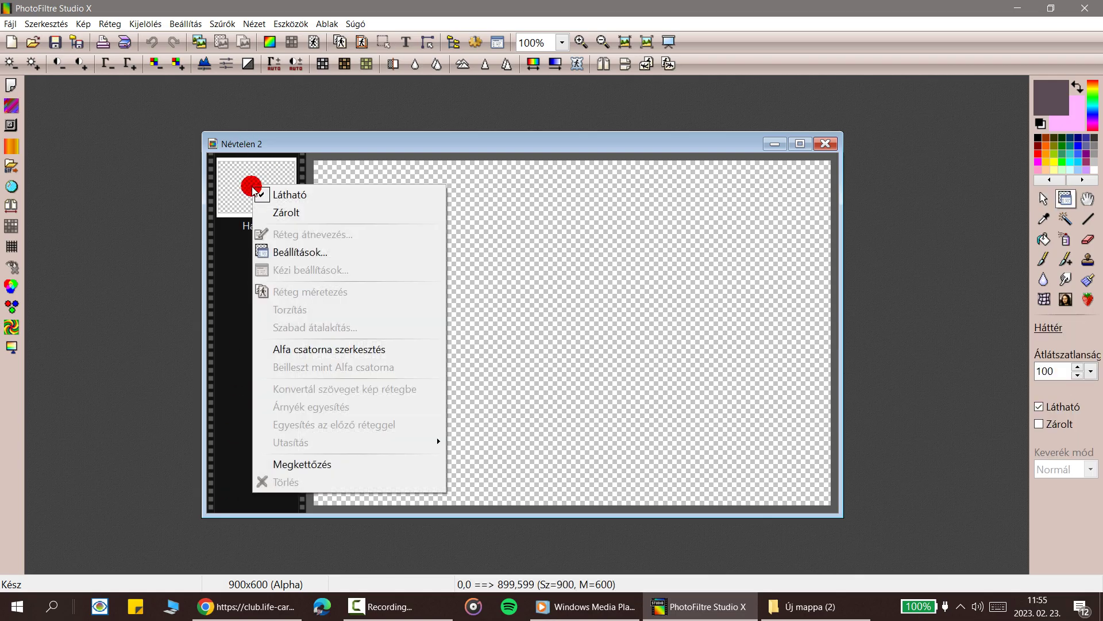
left_click(284, 482)
left_click(282, 464)
right_click(273, 175)
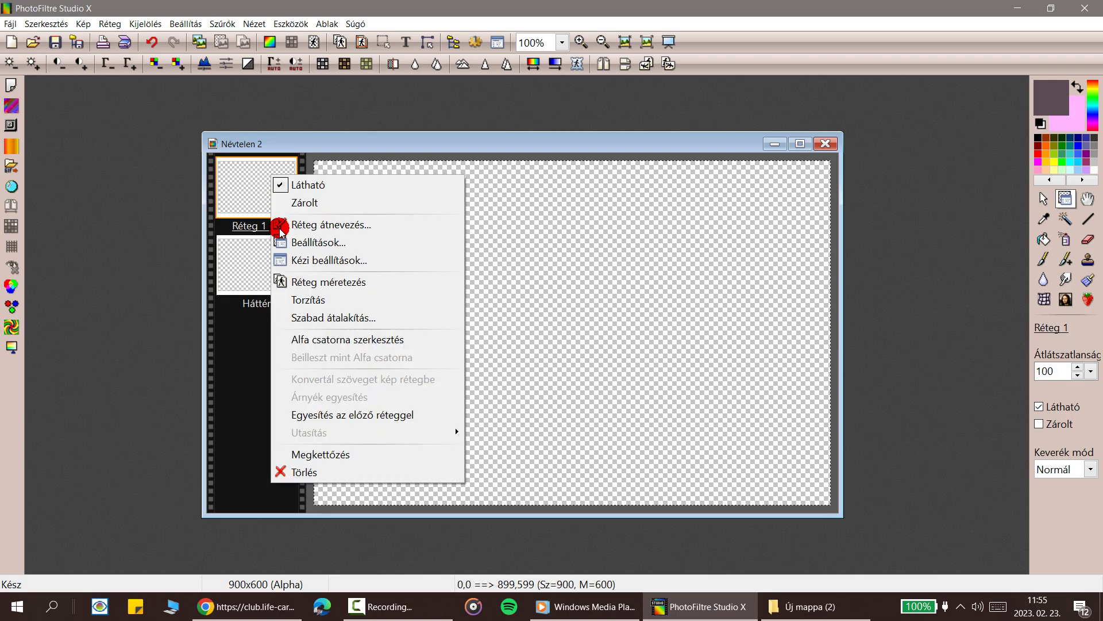
left_click(309, 454)
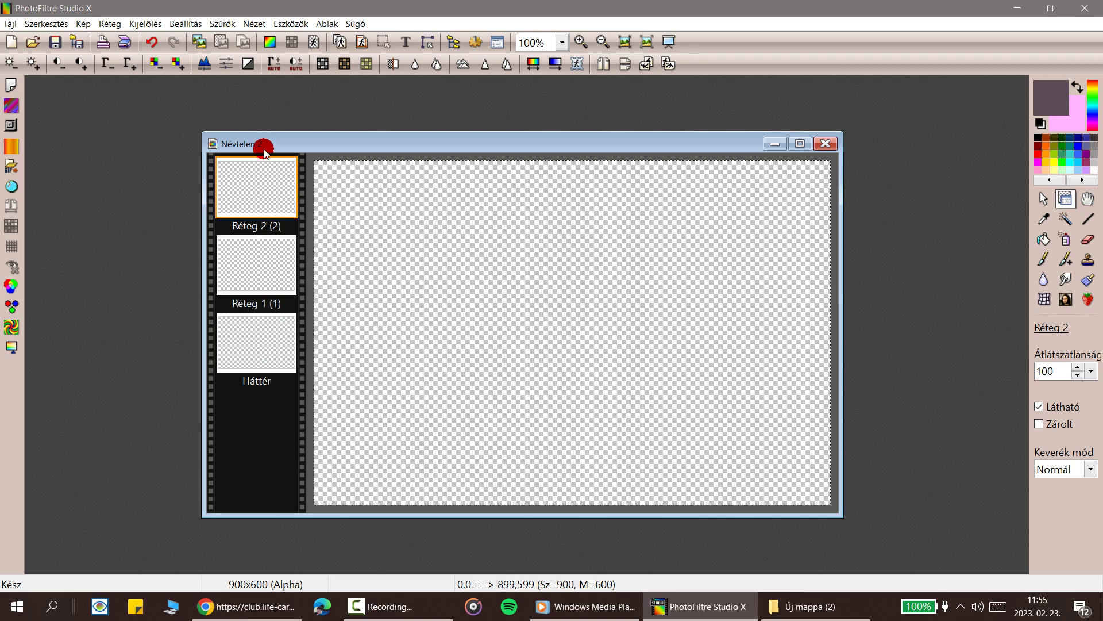
left_click(259, 192)
left_click_drag(260, 196, 251, 341)
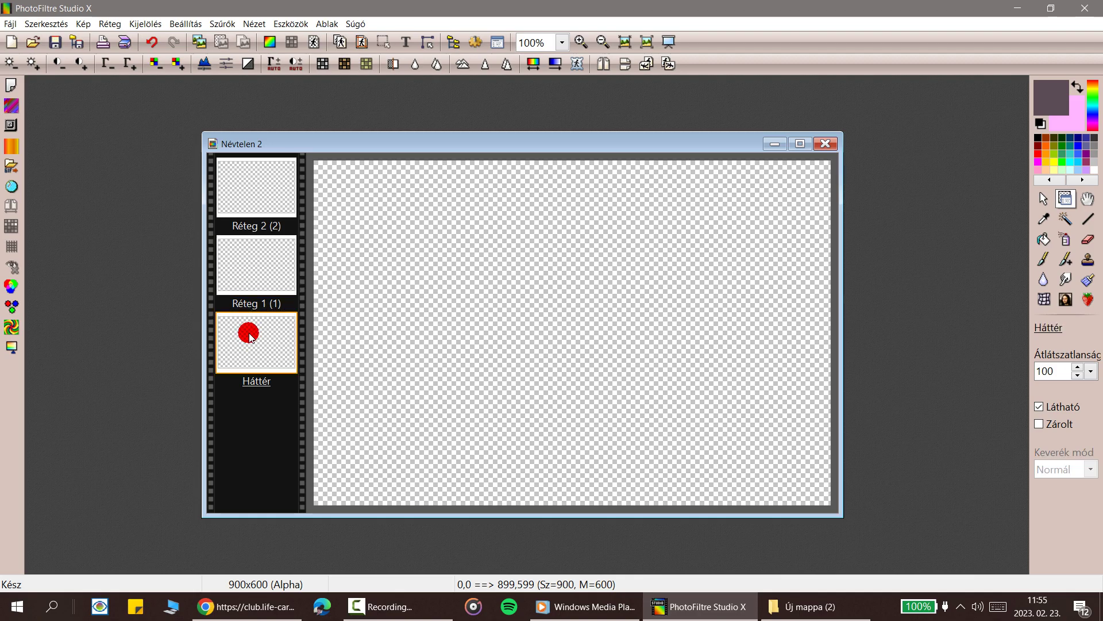
mouse_move(251, 337)
left_mouse_down()
mouse_move(251, 218)
mouse_move(223, 154)
mouse_move(217, 214)
mouse_move(272, 228)
mouse_move(298, 174)
mouse_move(235, 153)
mouse_move(334, 149)
mouse_move(286, 201)
mouse_move(261, 180)
mouse_move(323, 151)
mouse_move(294, 143)
mouse_move(329, 208)
mouse_move(265, 246)
mouse_move(243, 182)
mouse_move(513, 229)
mouse_move(489, 286)
mouse_move(481, 262)
mouse_move(483, 296)
mouse_move(226, 167)
mouse_move(219, 69)
mouse_move(271, 151)
mouse_move(247, 179)
mouse_move(255, 184)
mouse_move(266, 138)
left_mouse_up()
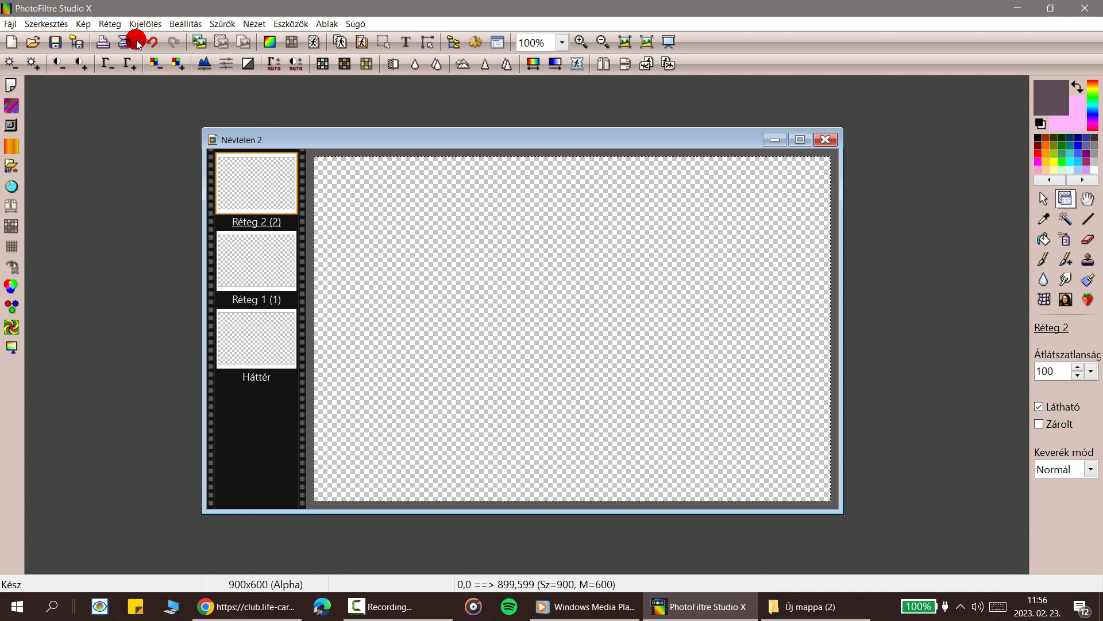
mouse_move(137, 40)
left_mouse_down()
mouse_move(283, 111)
mouse_move(167, 37)
mouse_move(107, 24)
left_mouse_up()
left_click(107, 24)
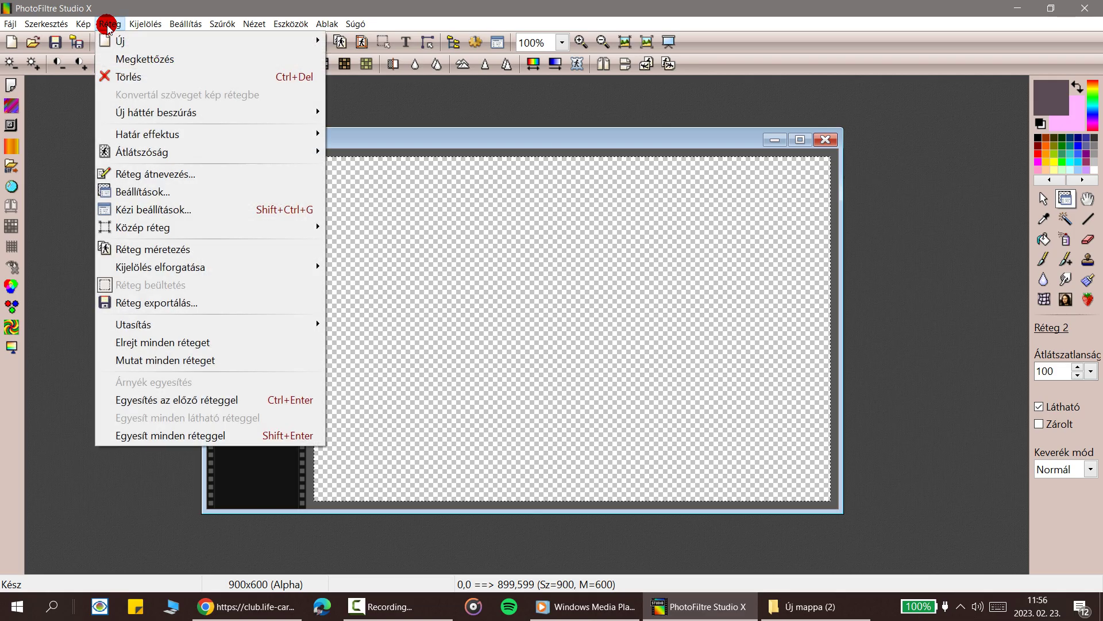
left_click_drag(107, 26, 305, 138)
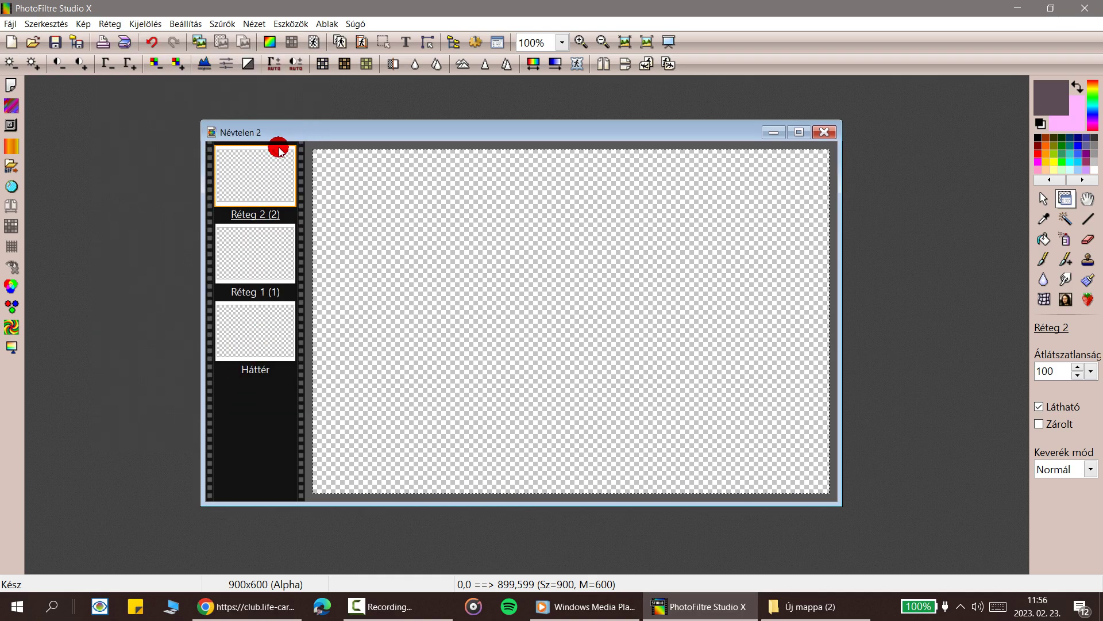
left_click(111, 23)
mouse_move(83, 23)
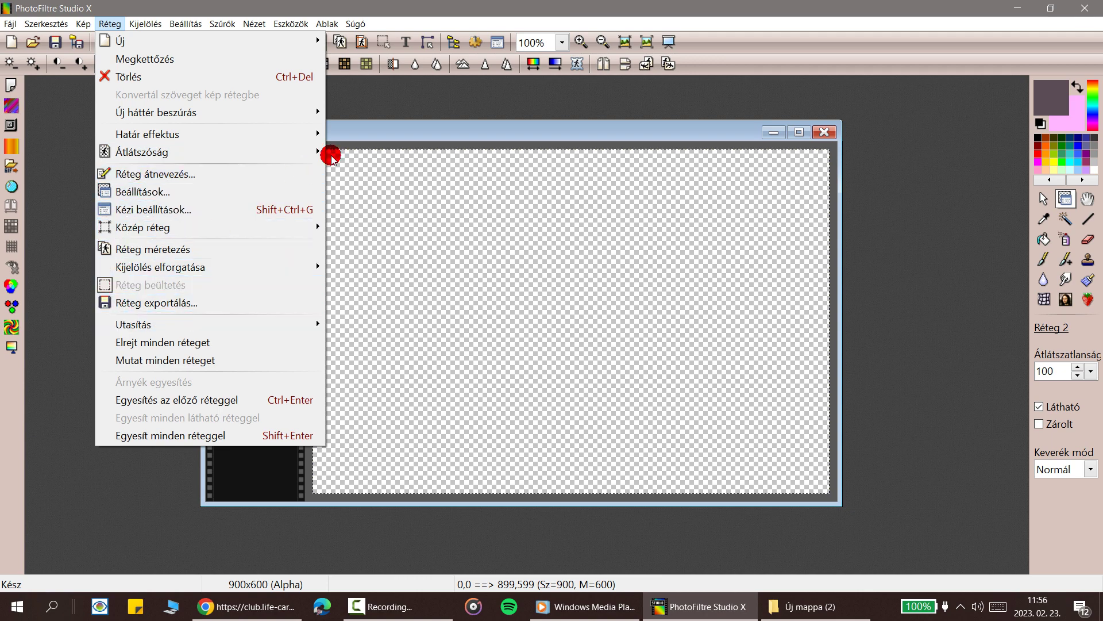
left_click(345, 130)
left_click_drag(345, 130, 334, 137)
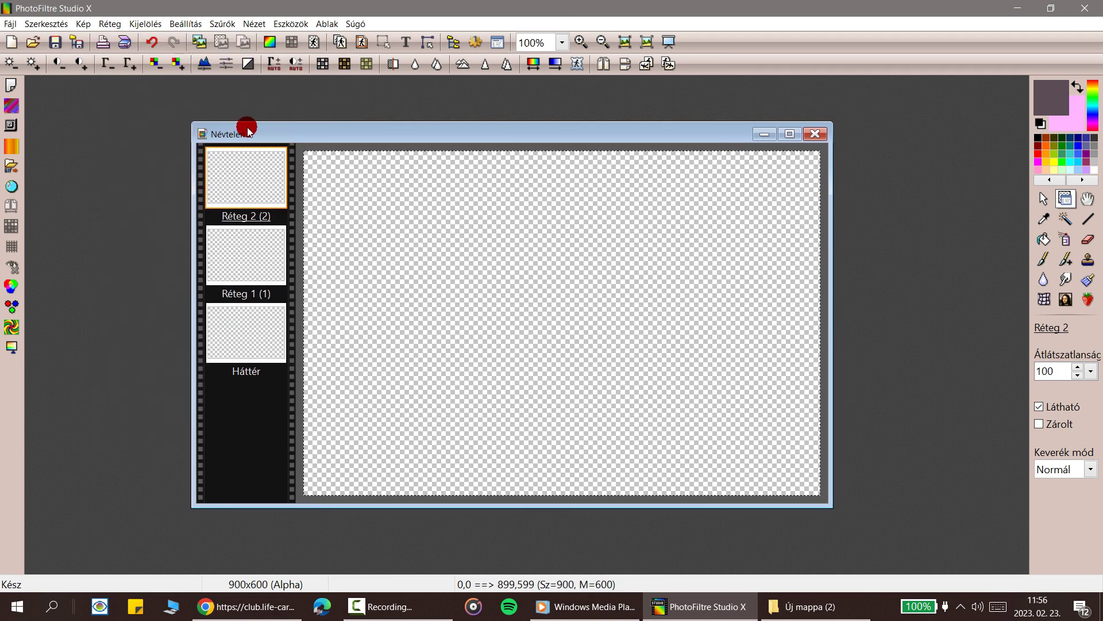
left_click(274, 349)
left_click(257, 274)
left_click(237, 184)
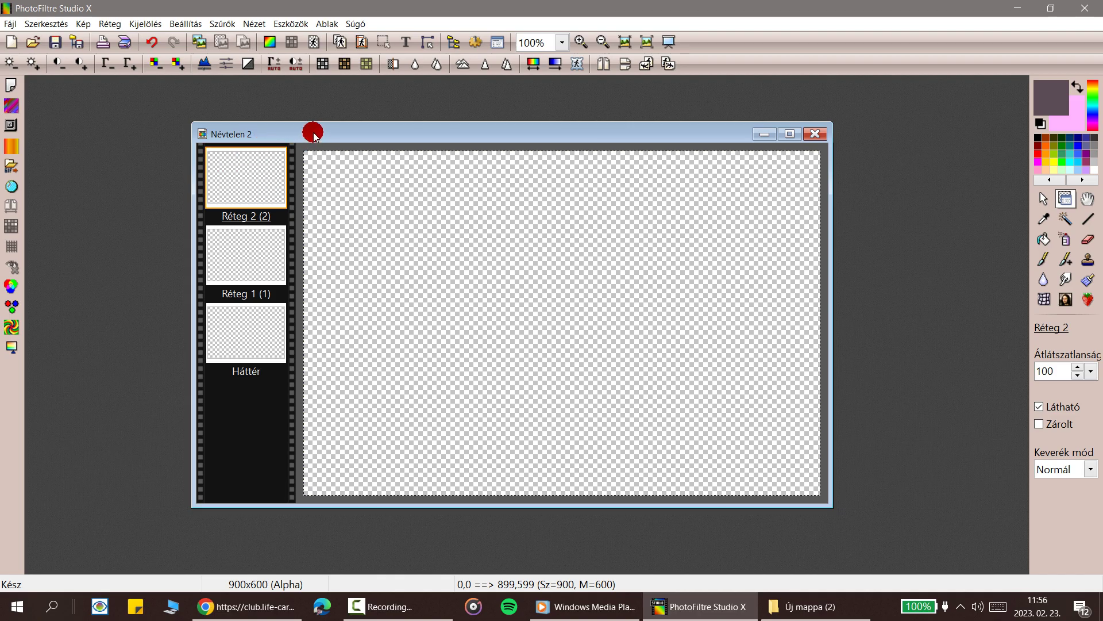
Step: Delete the topmost layer, Réteg 2, from the transparent image
left_click_drag(308, 132, 303, 131)
right_click(248, 166)
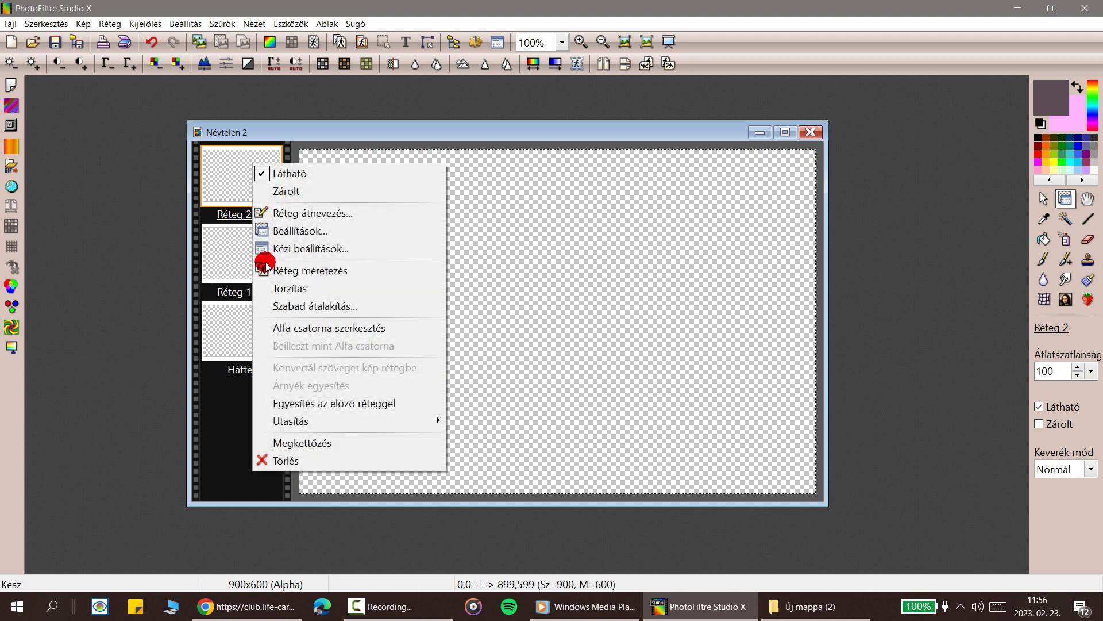
left_click(278, 463)
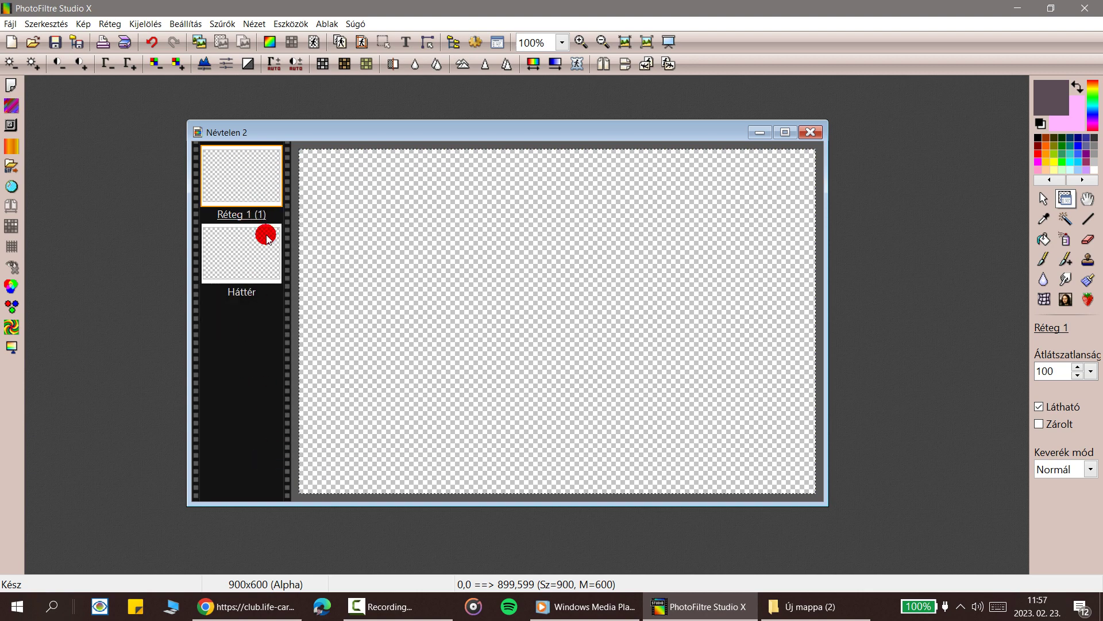
left_click_drag(278, 132, 272, 129)
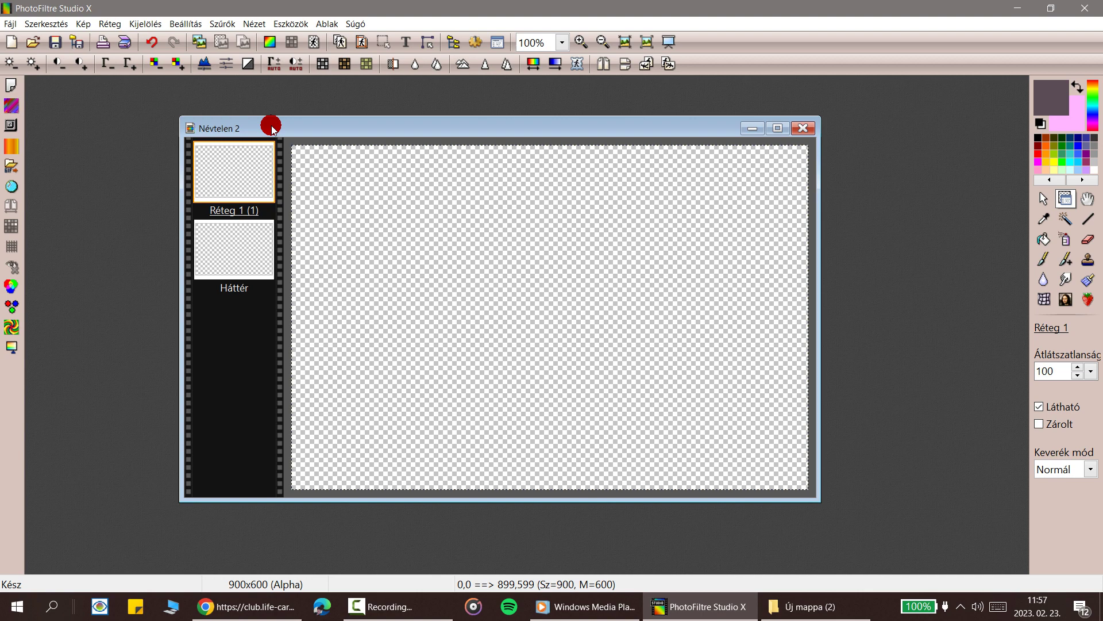
left_click_drag(272, 129, 276, 130)
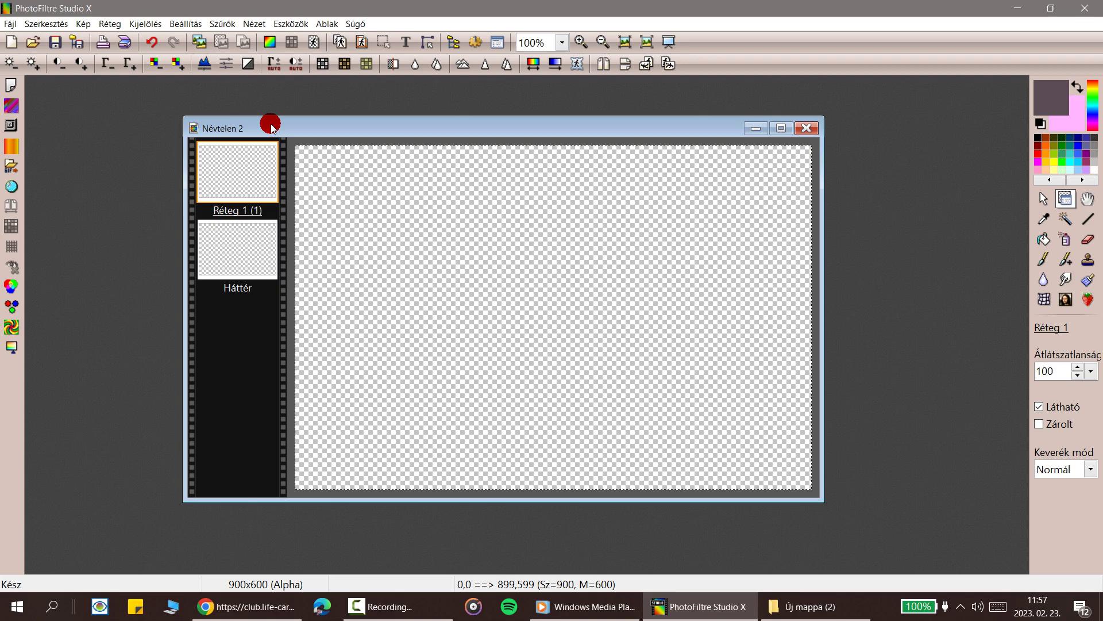
mouse_move(272, 128)
left_mouse_down()
mouse_move(284, 127)
mouse_move(249, 126)
mouse_move(271, 105)
mouse_move(269, 126)
left_mouse_up()
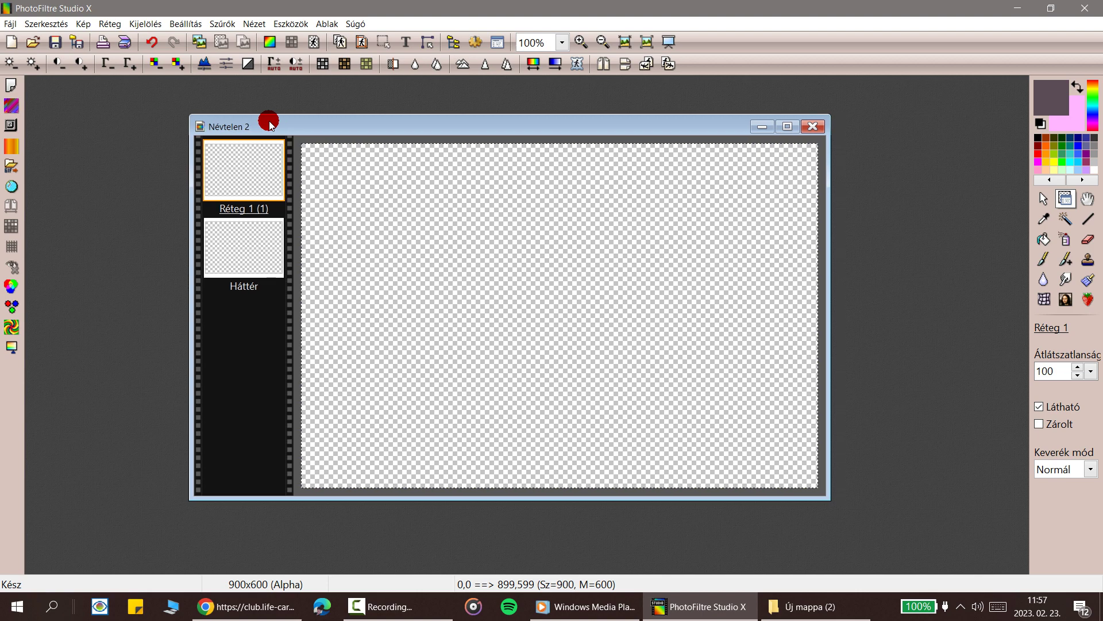
Step: Open the rose image 98.png from the desktop and place its window over the blank canvas
left_click(32, 44)
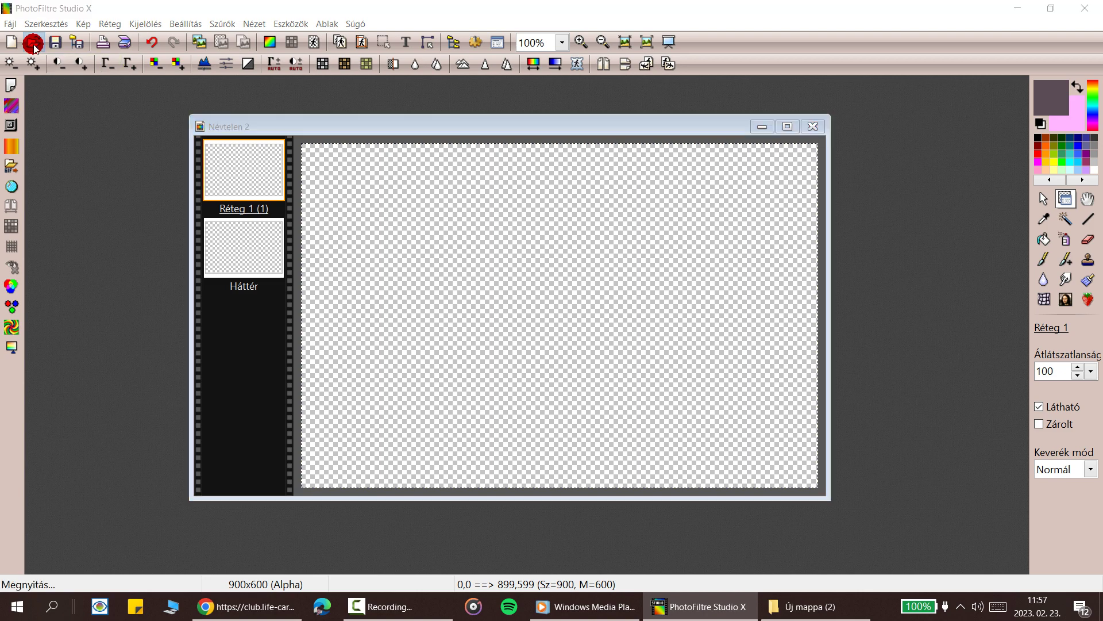
left_click(305, 206)
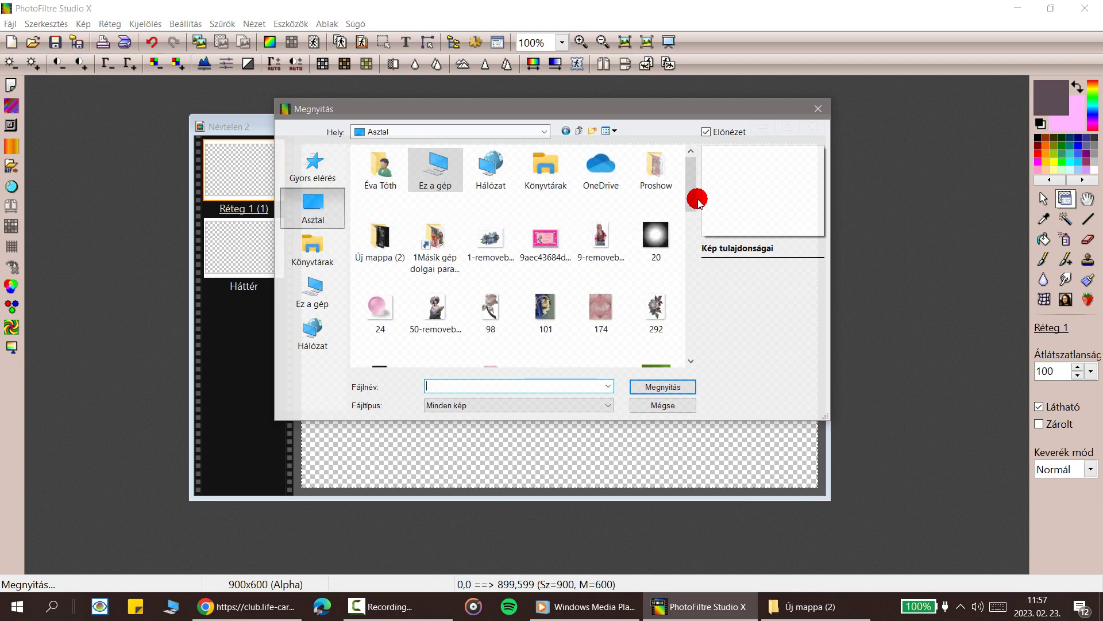
left_click_drag(698, 201, 678, 218)
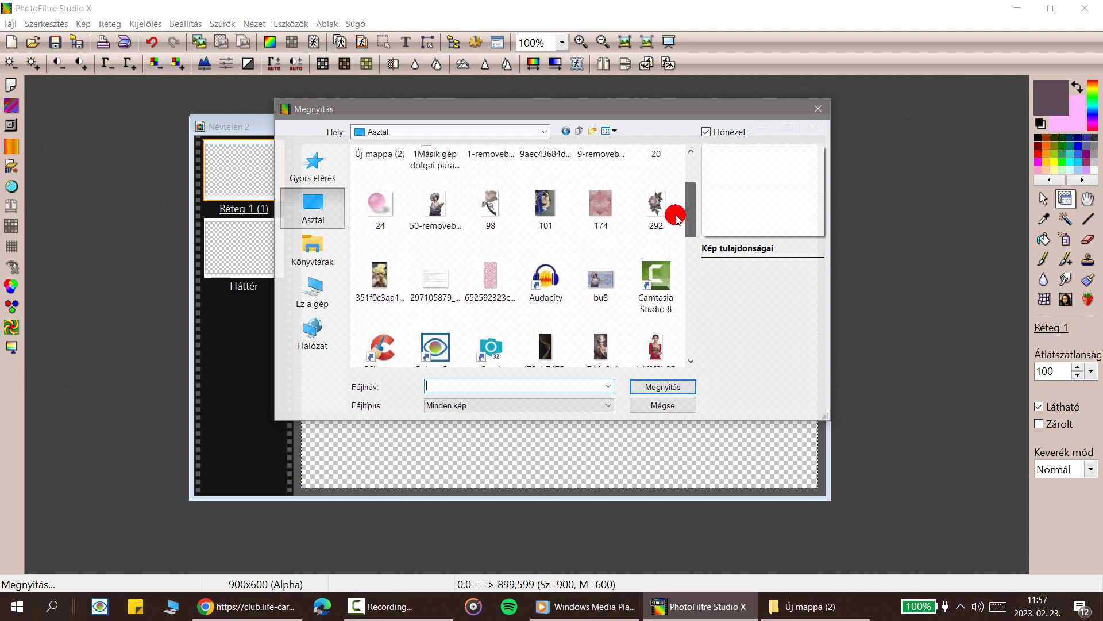
left_click(497, 201)
left_click(649, 386)
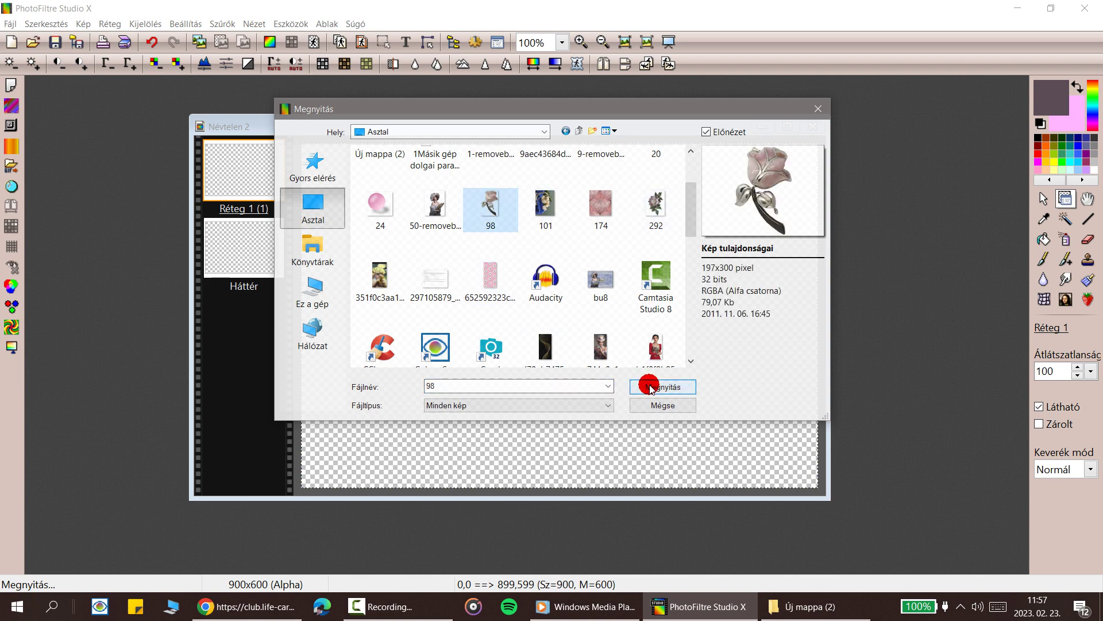
left_click_drag(150, 104, 518, 215)
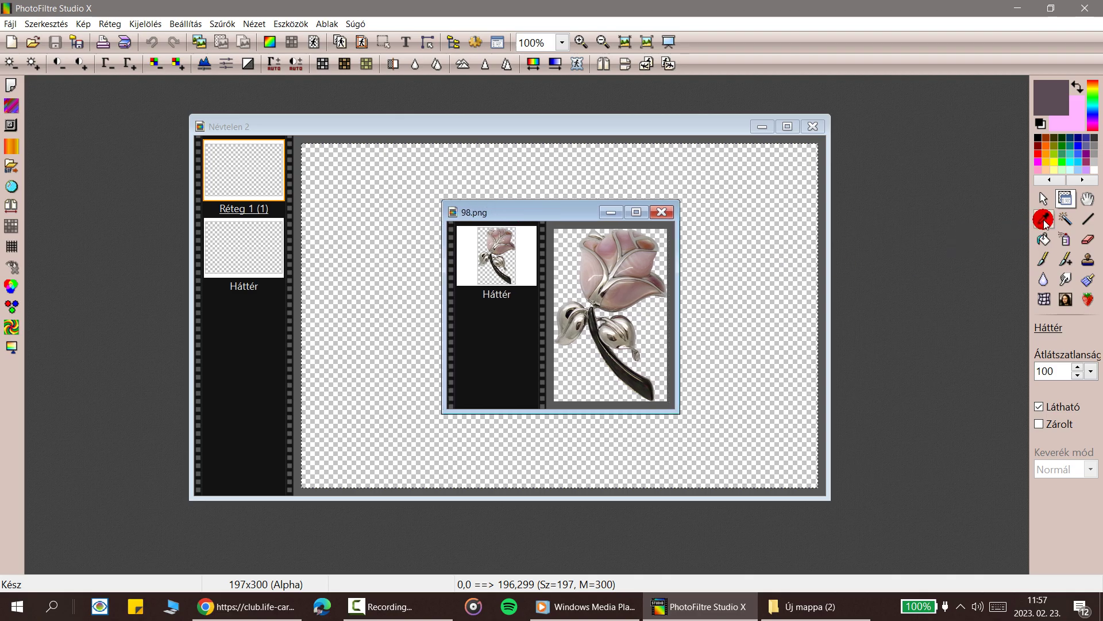
Step: Sample light rose #CEB9B3 and dark rose #8A6D68 from the flower with the Eyedropper, making the light one the foreground colour
left_click(1044, 220)
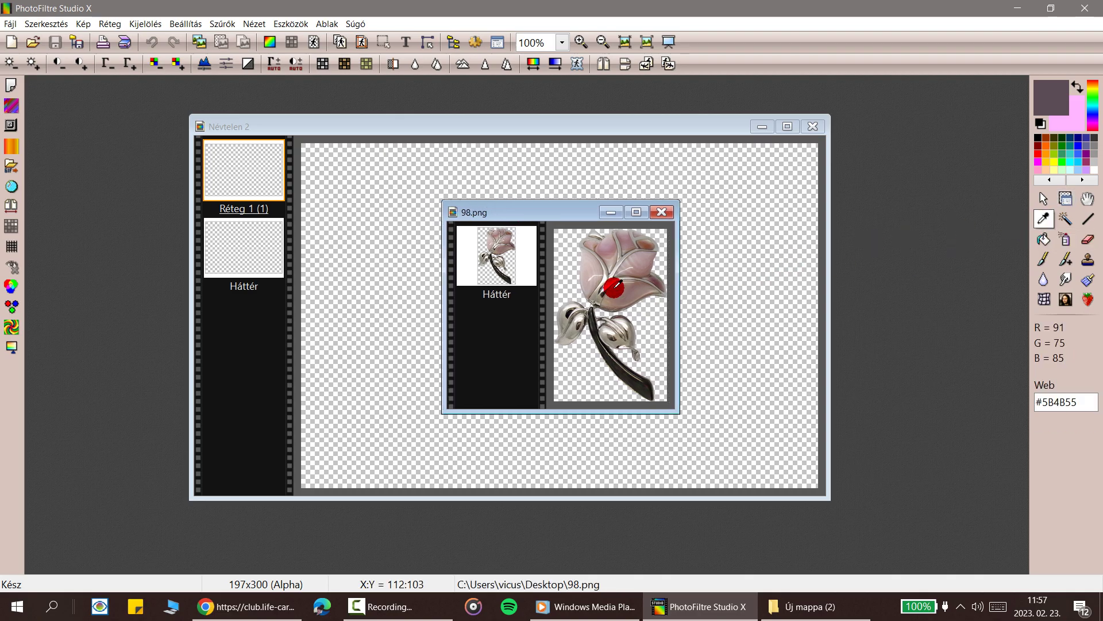
left_click(583, 269)
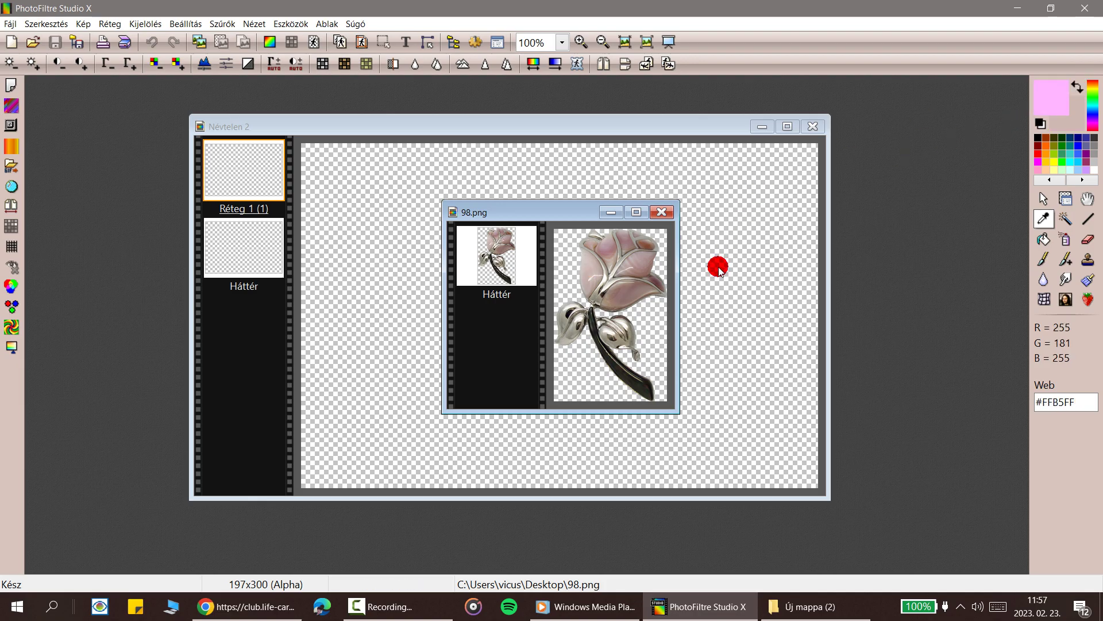
left_click(624, 293)
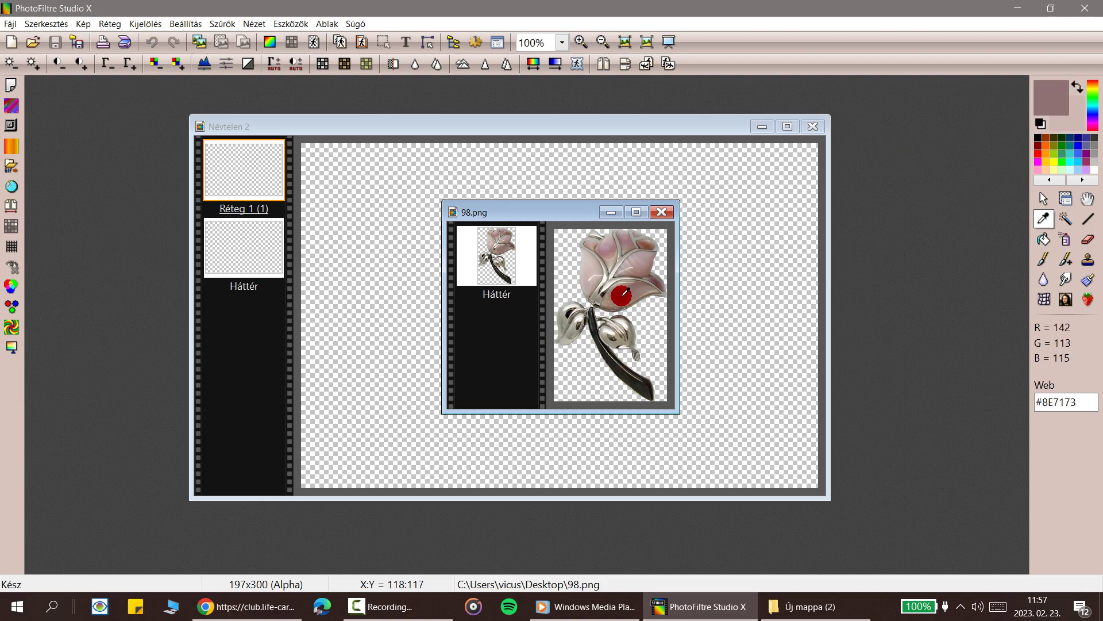
left_click(1075, 84)
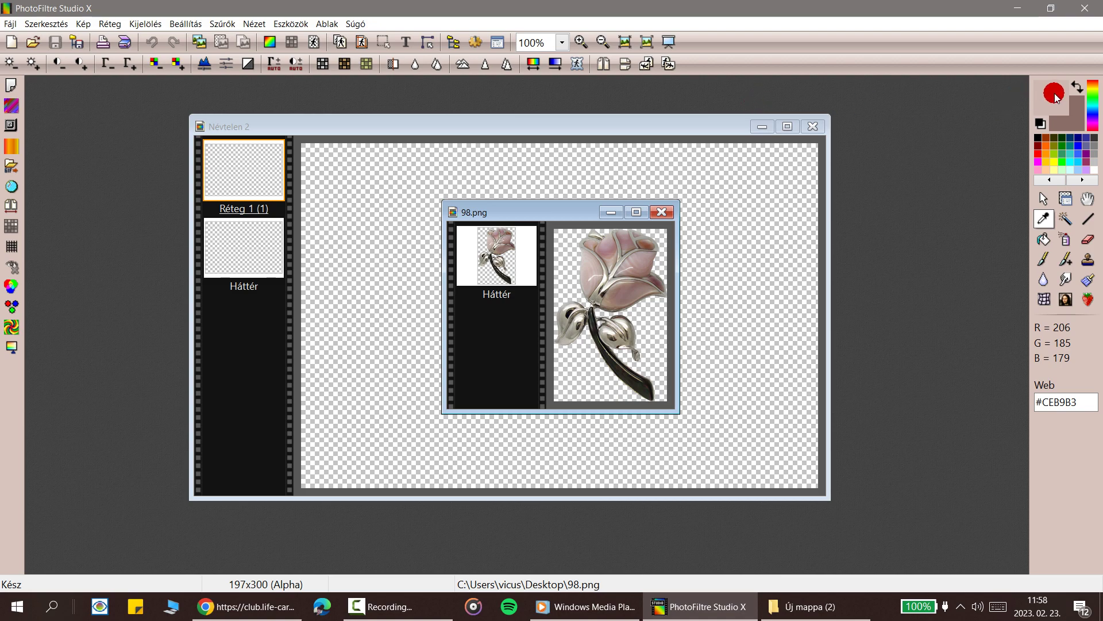
Step: Add the light rose foreground colour to the custom colours twice and accept it
left_click(1055, 96)
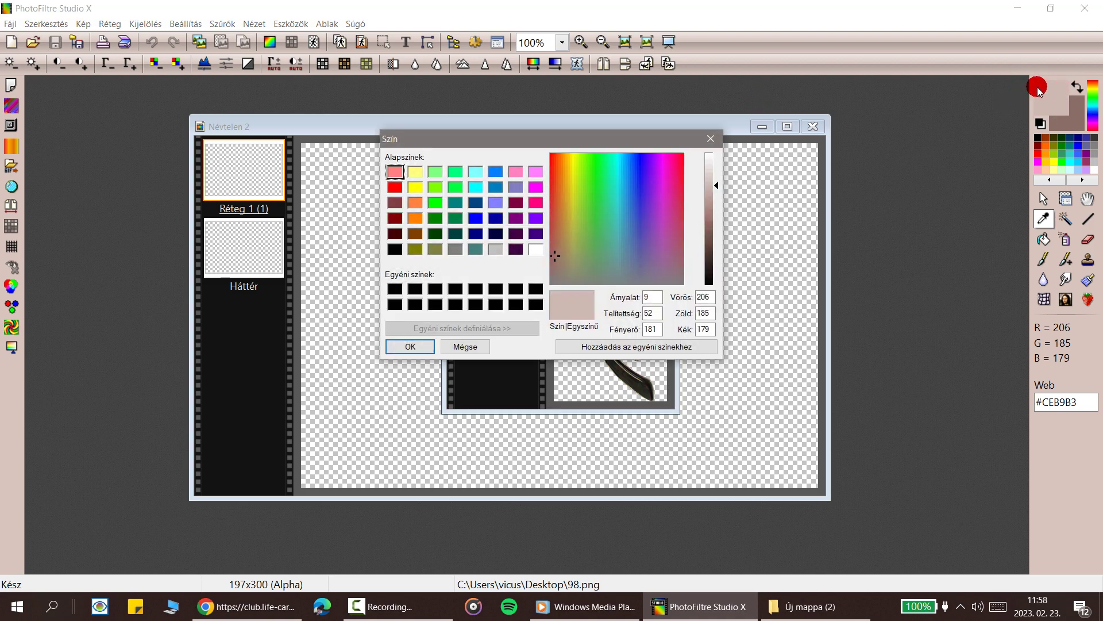
left_click(641, 349)
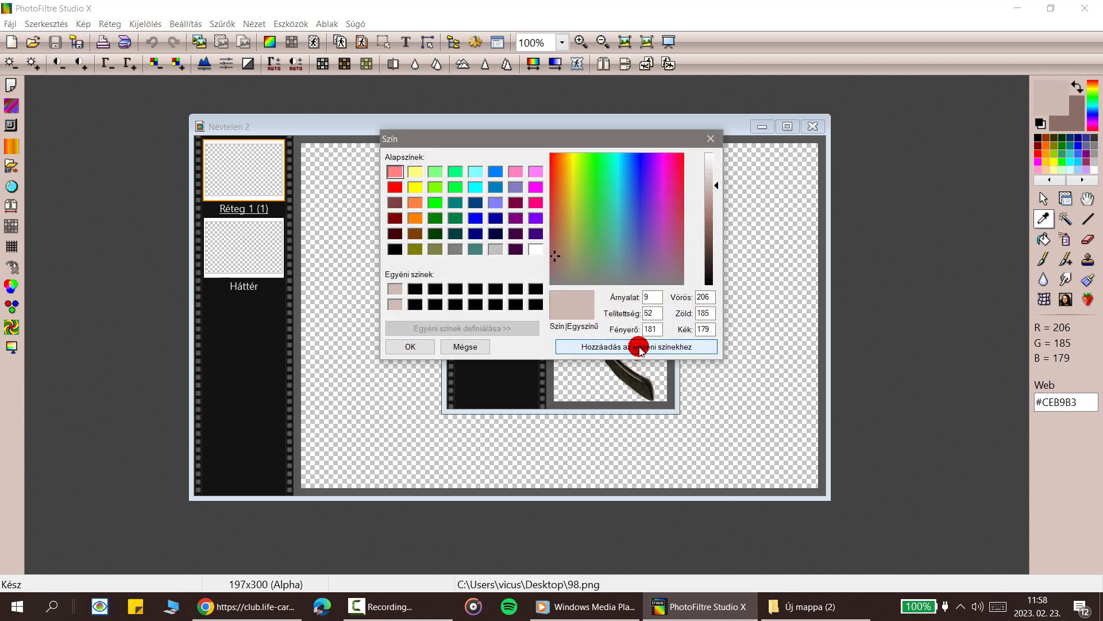
left_click(640, 348)
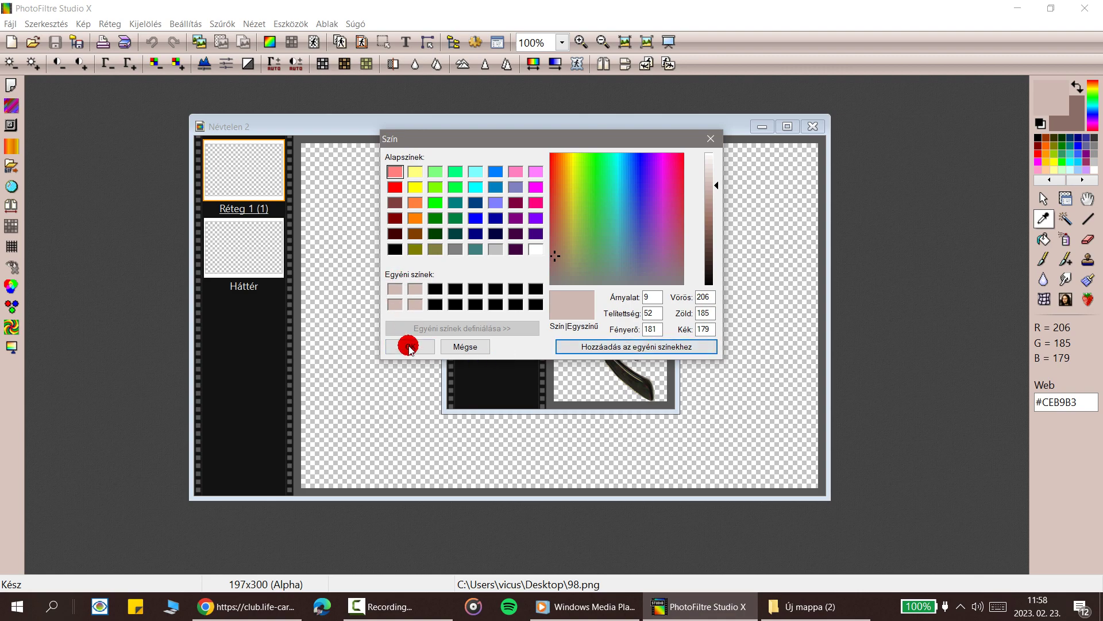
left_click(409, 345)
Step: Swap the foreground and background colours, then add the dark rose #8A6D68 foreground colour to the custom colours twice and accept it
left_click(1078, 86)
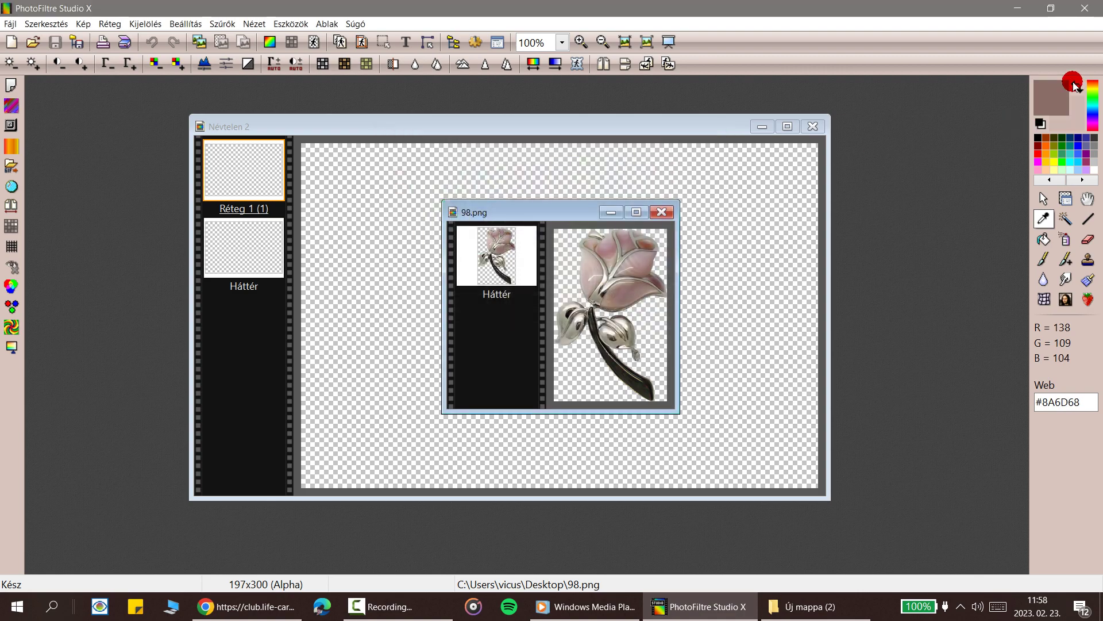
left_click(1054, 94)
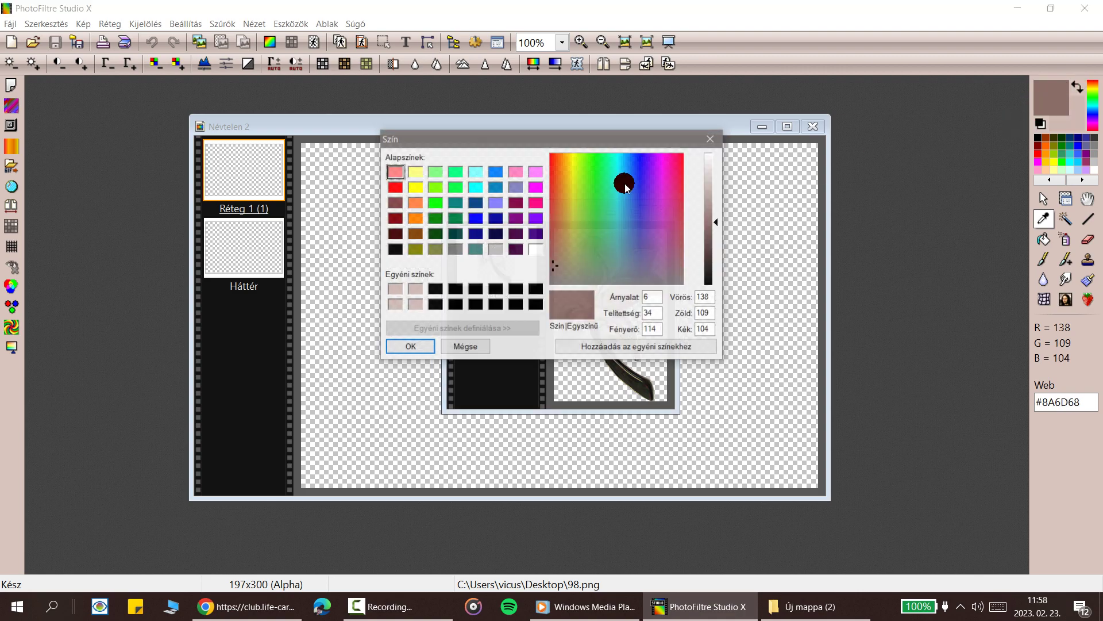
left_click(635, 344)
left_click(630, 343)
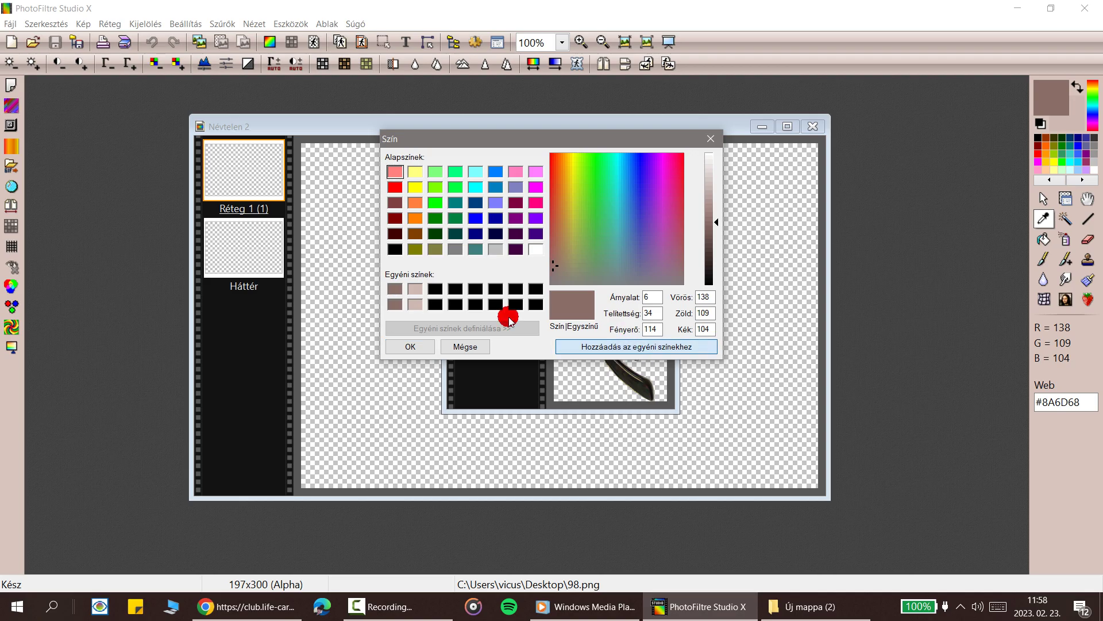
left_click(410, 345)
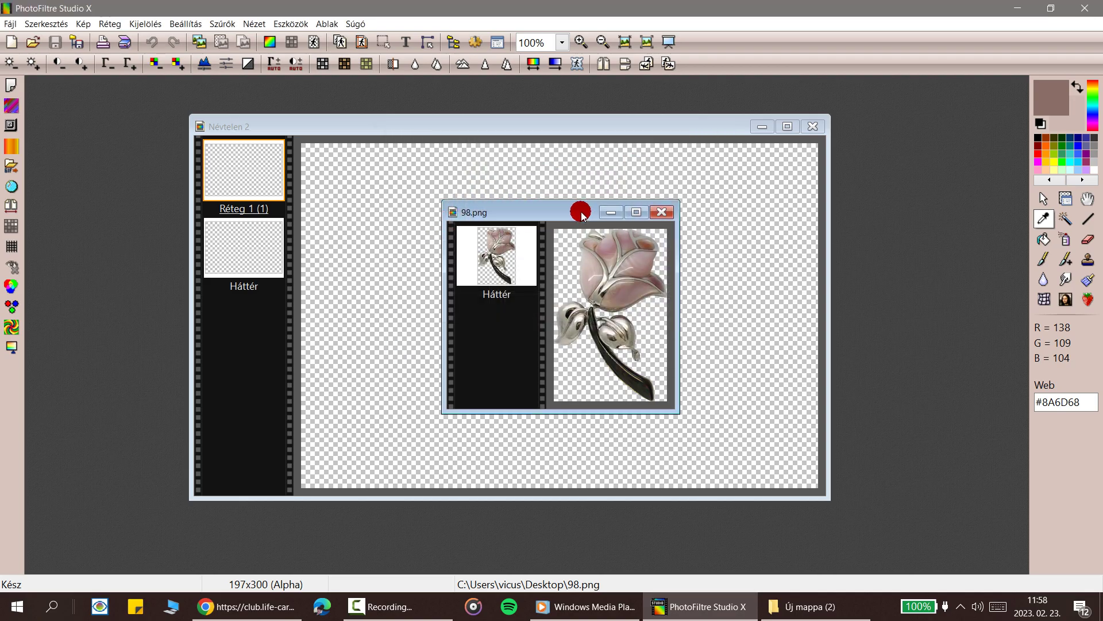
Step: Review the saved light and dark rose custom colours in the foreground colour's dialog and close it without changes
left_click_drag(573, 212, 538, 201)
left_click(1054, 99)
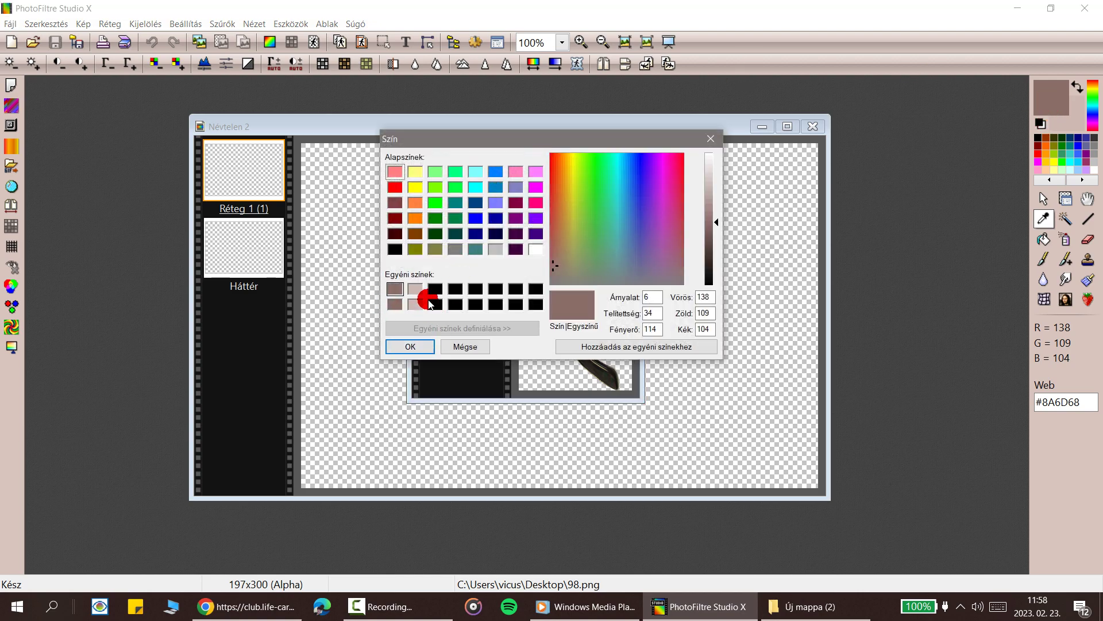
left_click(711, 138)
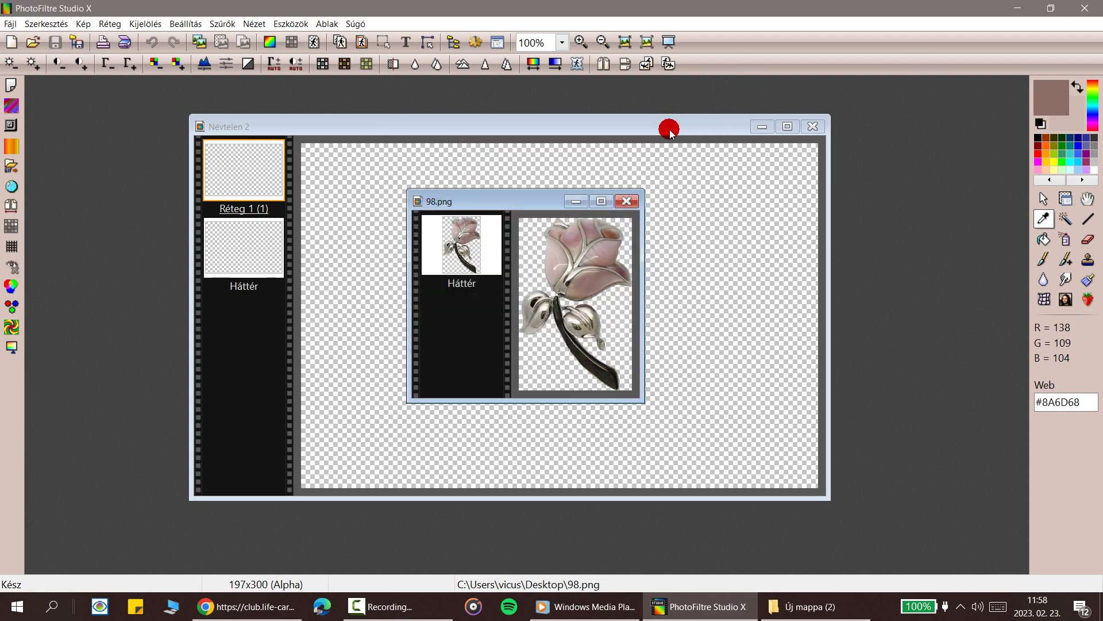
Step: Place the 98.png rose window clear of most of the blank canvas and minimise it
left_click_drag(536, 204, 179, 364)
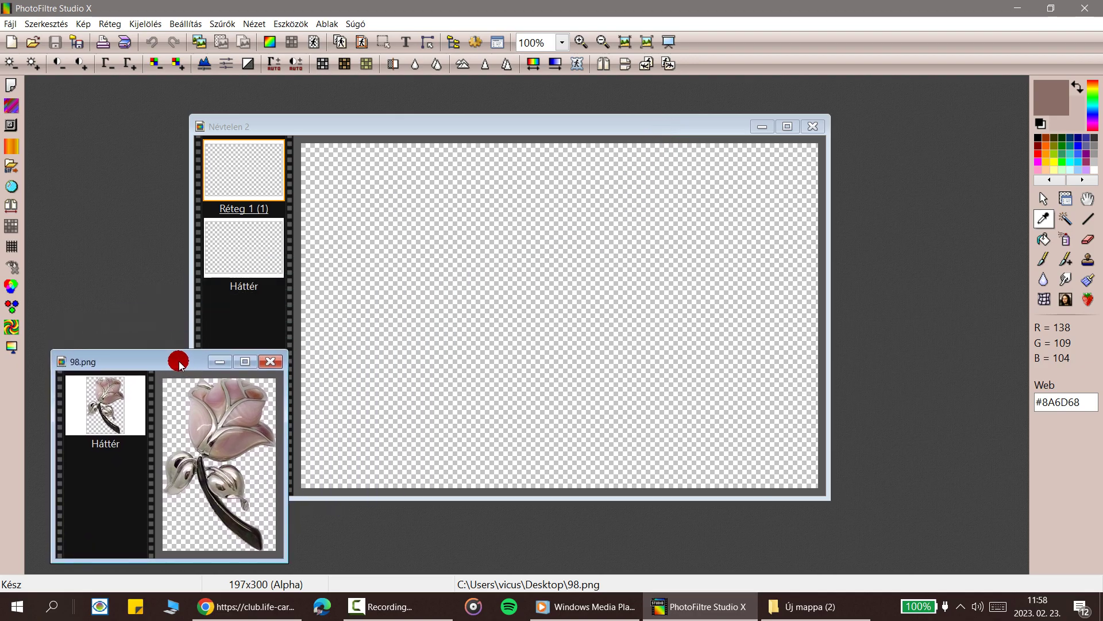
left_click(227, 366)
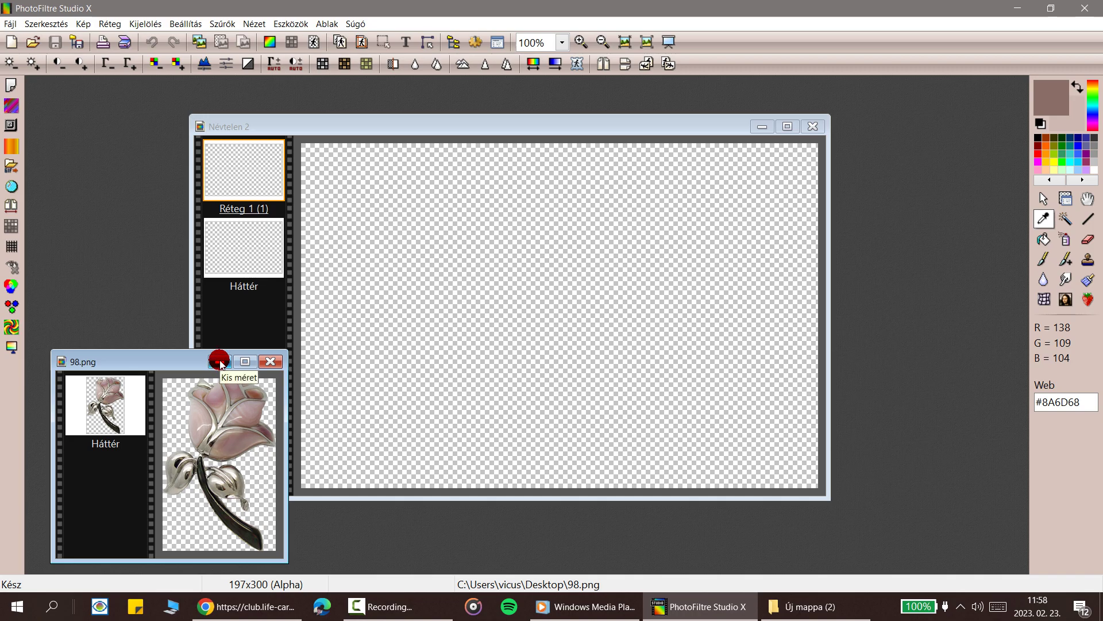
left_click(220, 361)
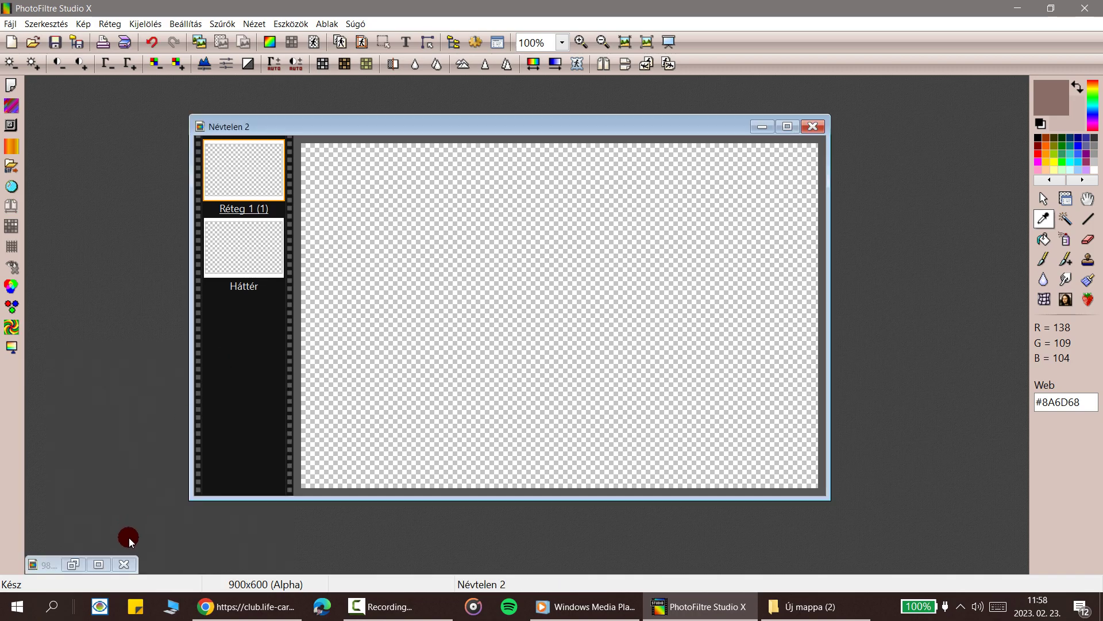
left_click(68, 565)
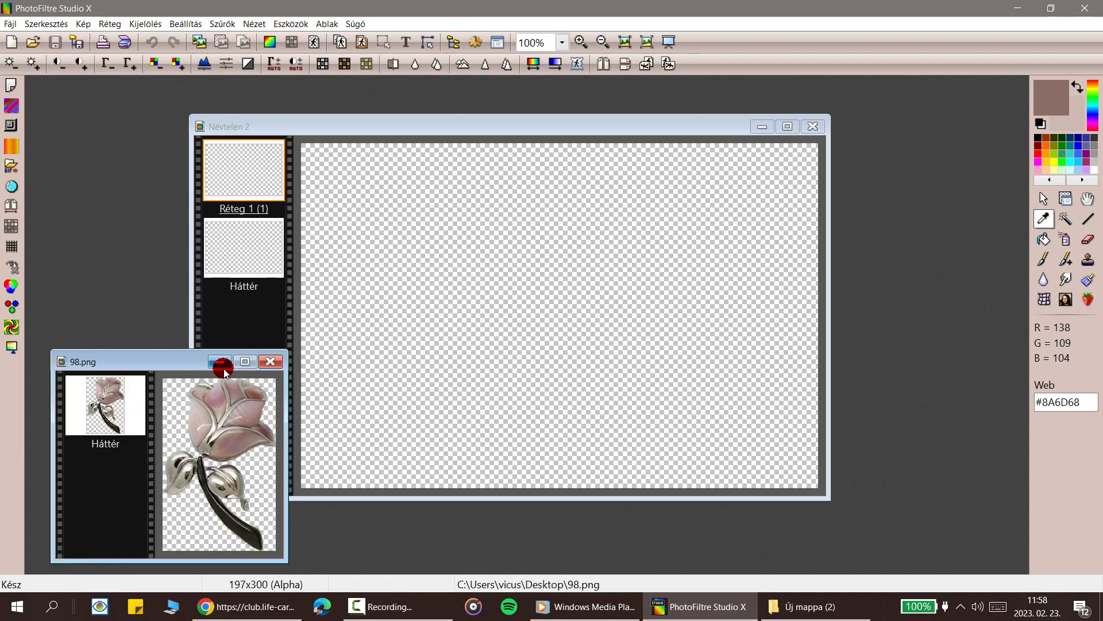
left_click(219, 362)
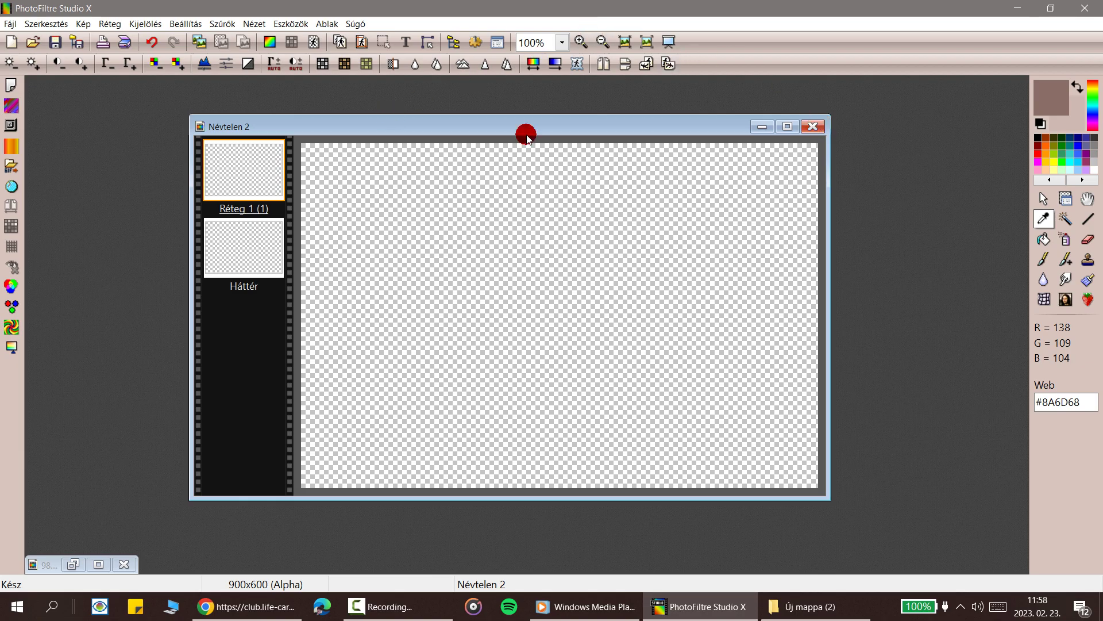
Step: Fill the Háttér layer with the dark rose foreground colour and the Réteg 1 (1) layer with the light rose background colour
left_click(229, 256)
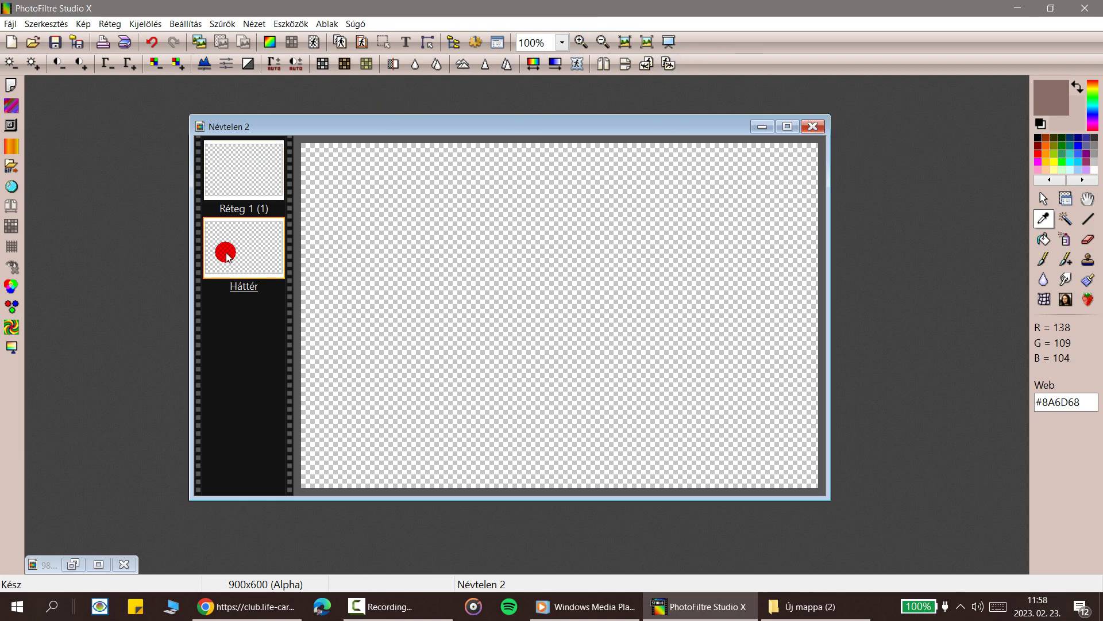
left_click(1044, 238)
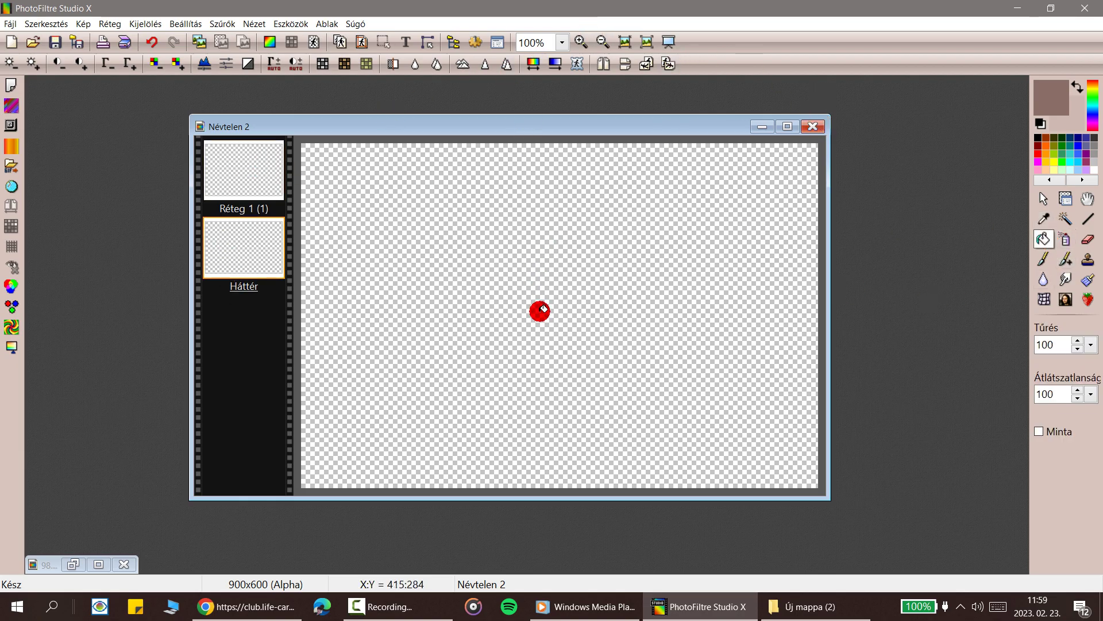
left_click(540, 312)
left_click(233, 170)
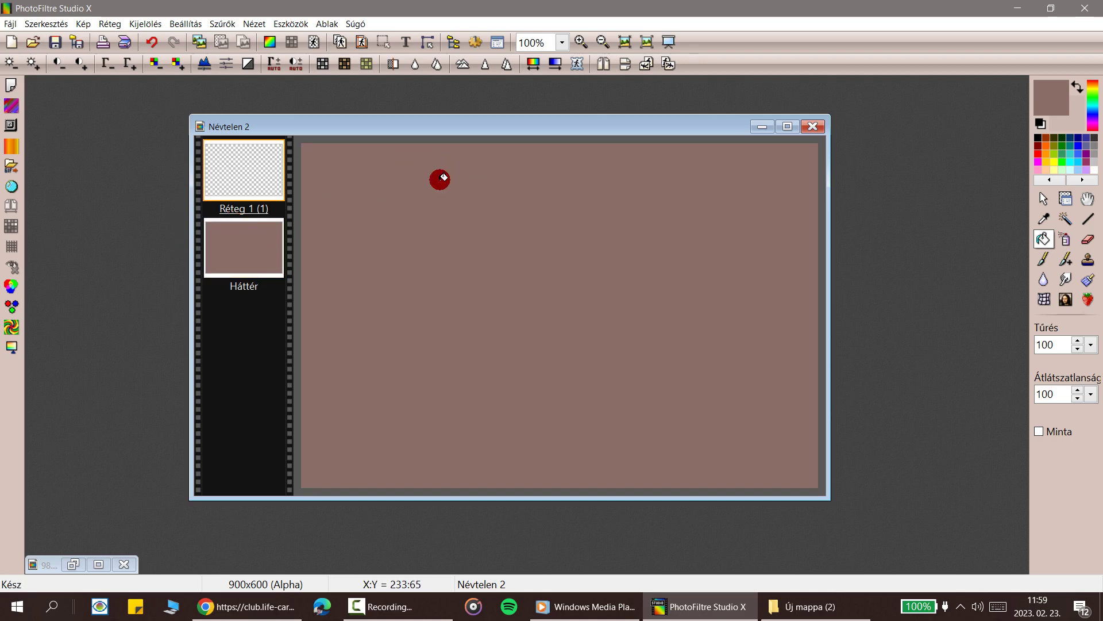
left_click(456, 177)
left_click_drag(455, 128, 444, 125)
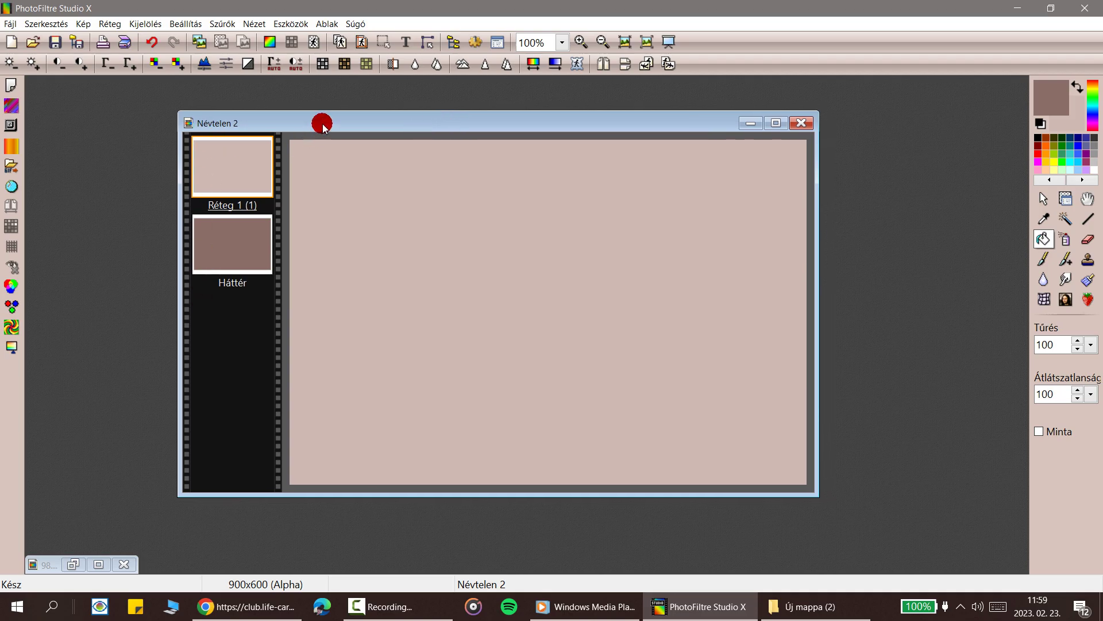
left_click_drag(320, 121, 329, 134)
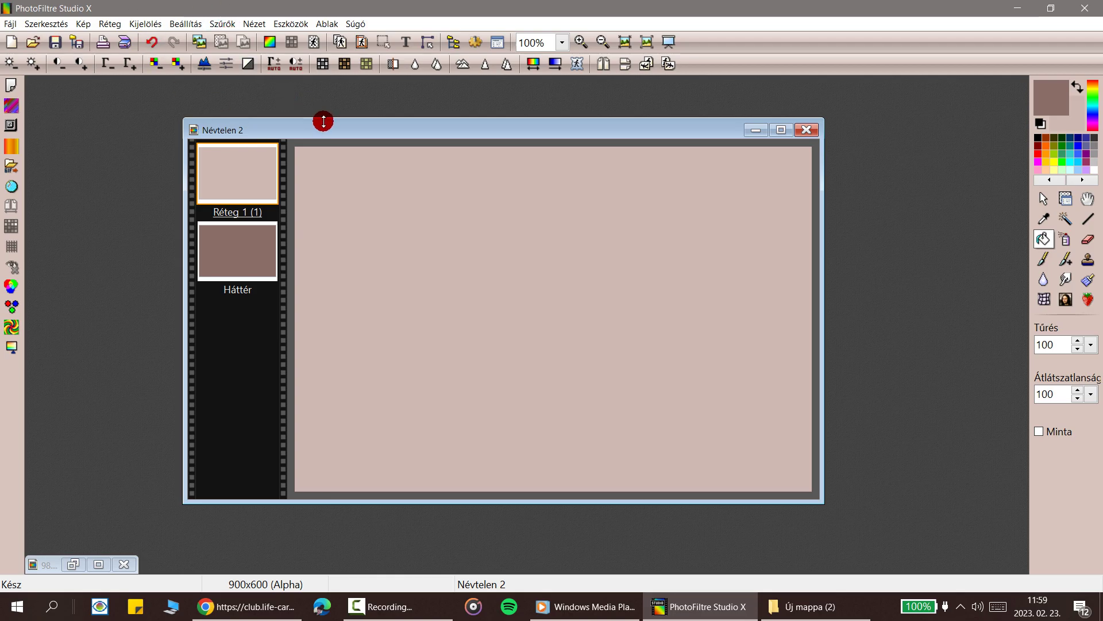
left_click_drag(326, 130, 321, 127)
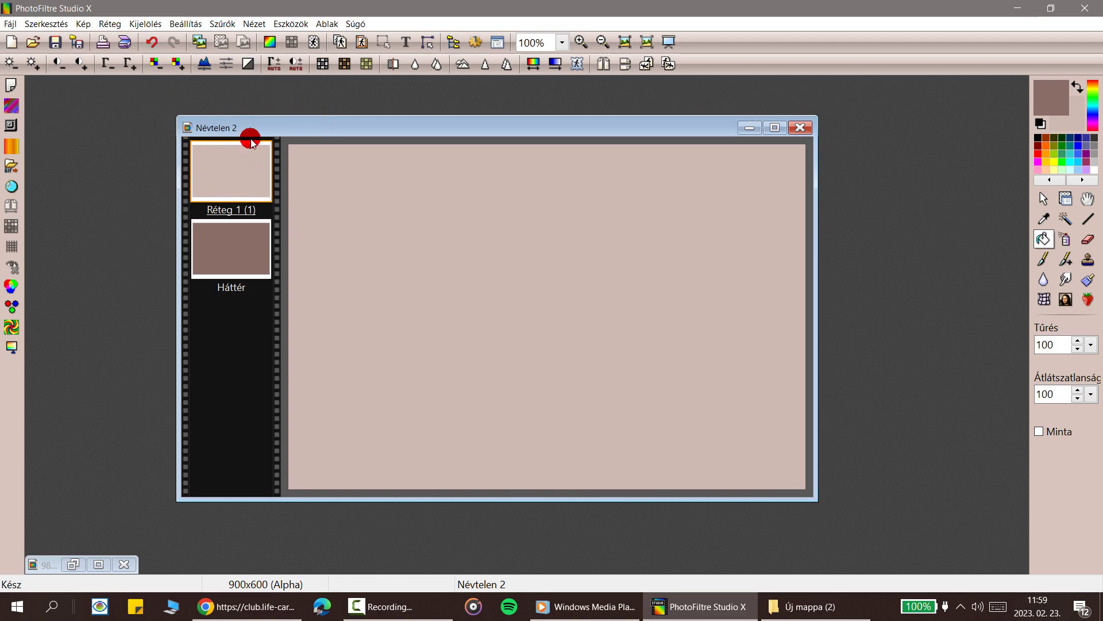
left_click_drag(518, 127, 535, 145)
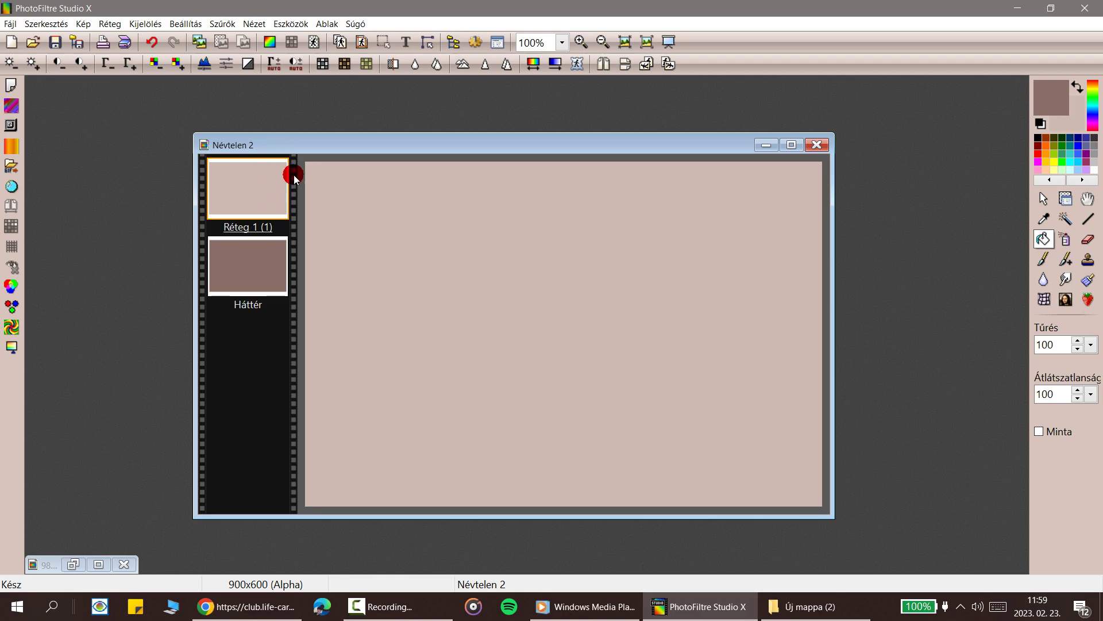
Step: Start the PhotoMaszk filter on Réteg 1 (1) with the 85.jpg mask and set its colour handling to Átlátszóság
left_click(222, 24)
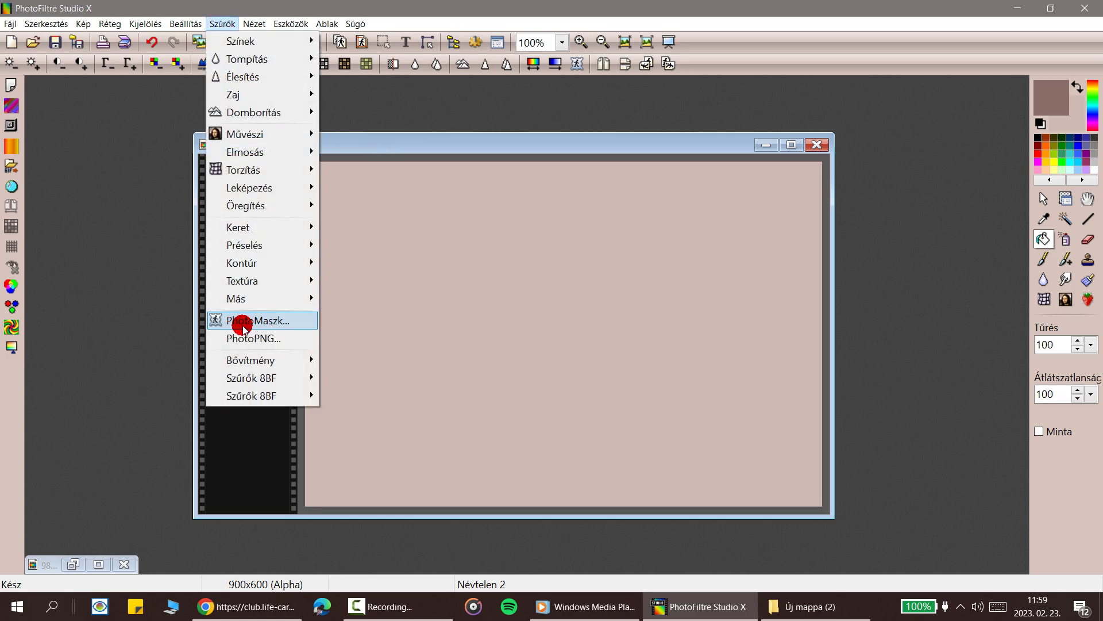
left_click(261, 322)
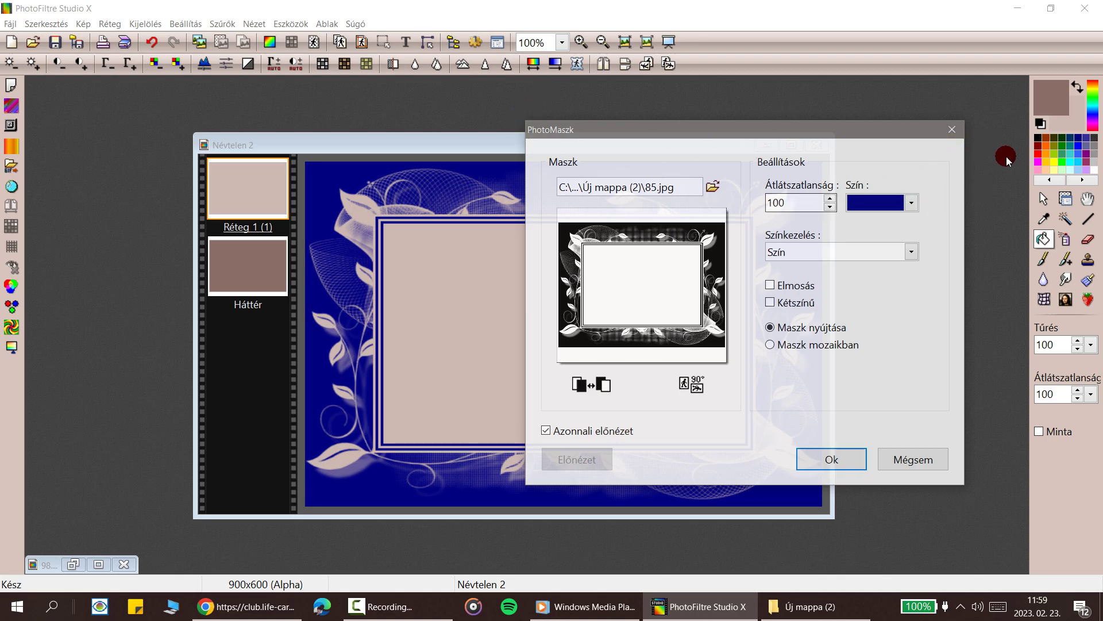
left_click_drag(853, 131, 778, 128)
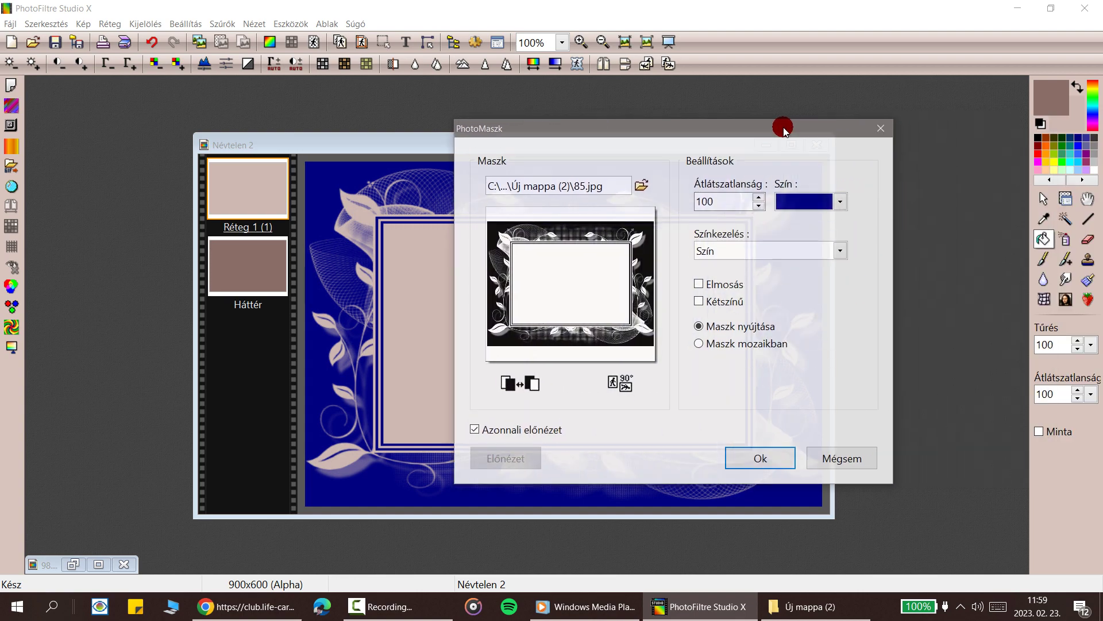
left_click_drag(613, 135, 605, 123)
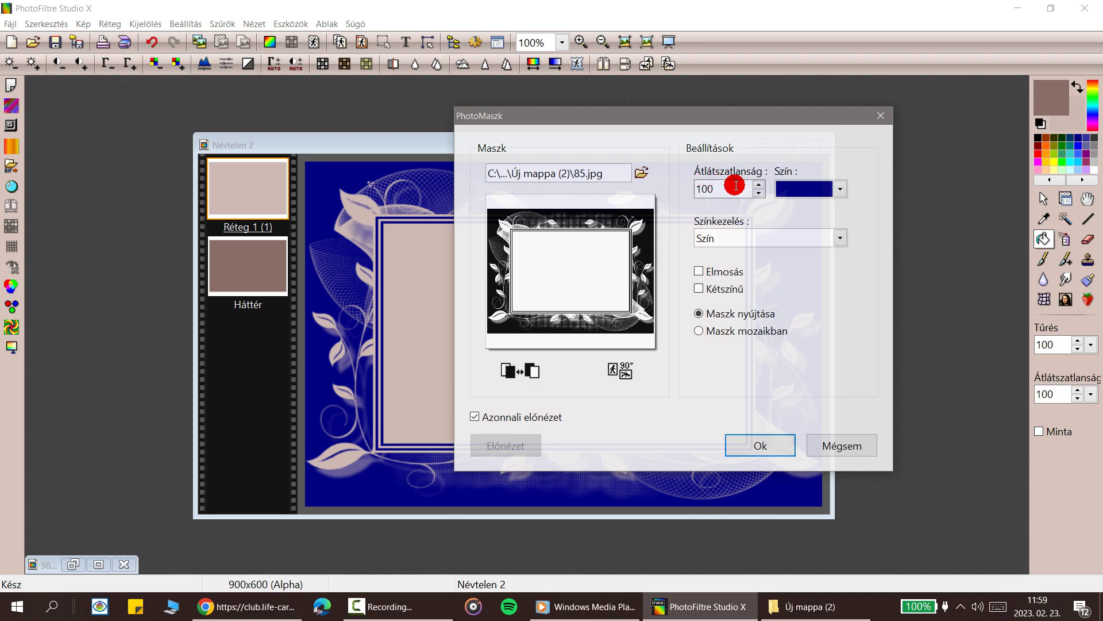
left_click_drag(718, 185, 693, 183)
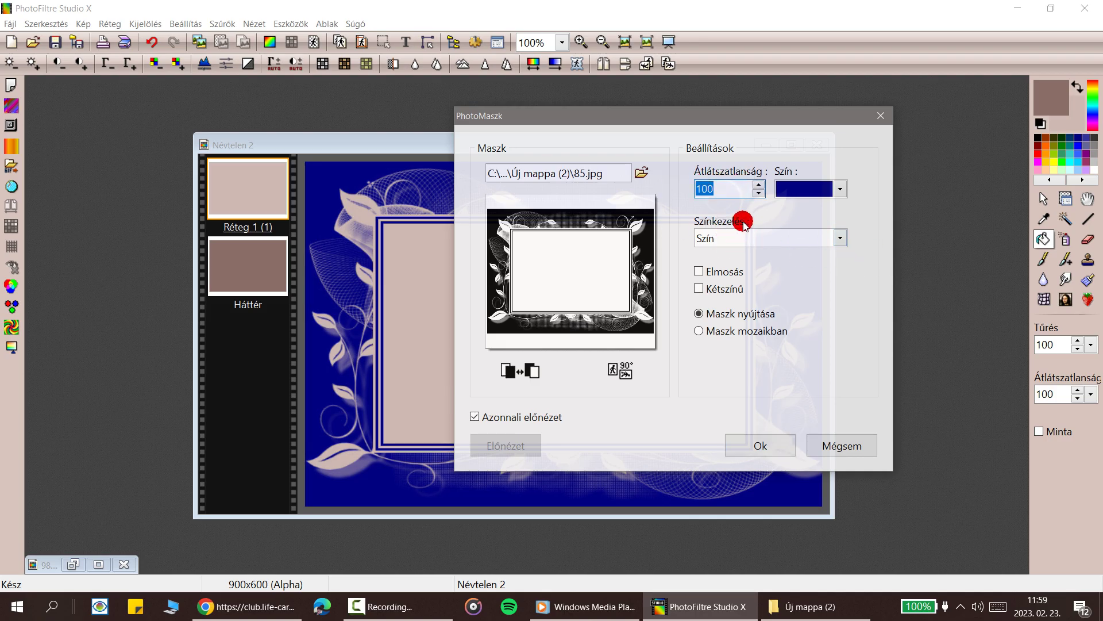
left_click(839, 238)
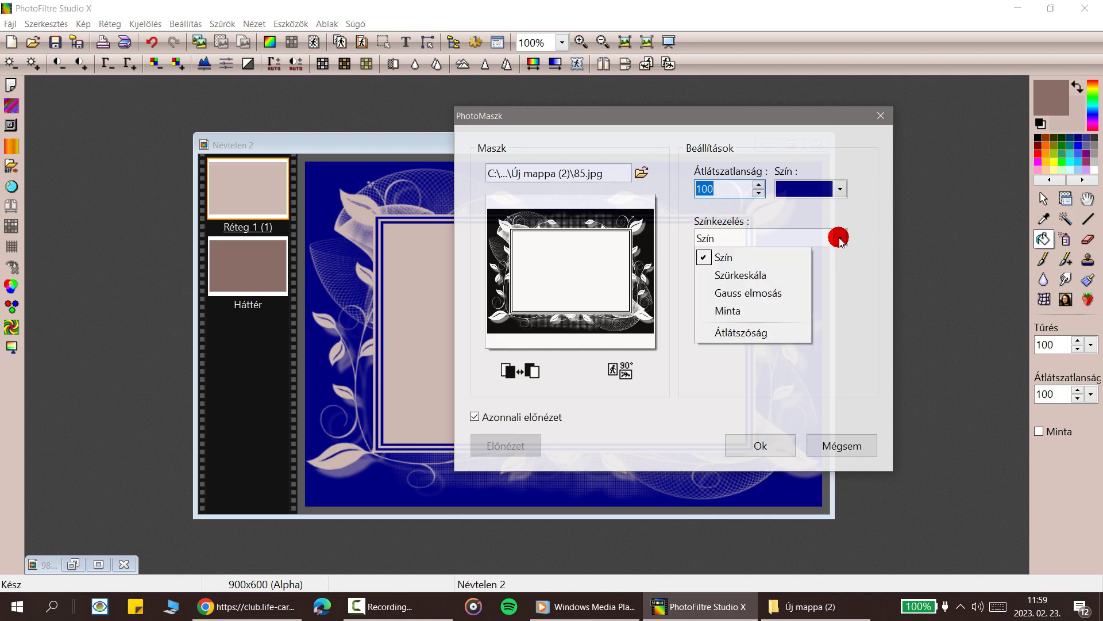
left_click(757, 333)
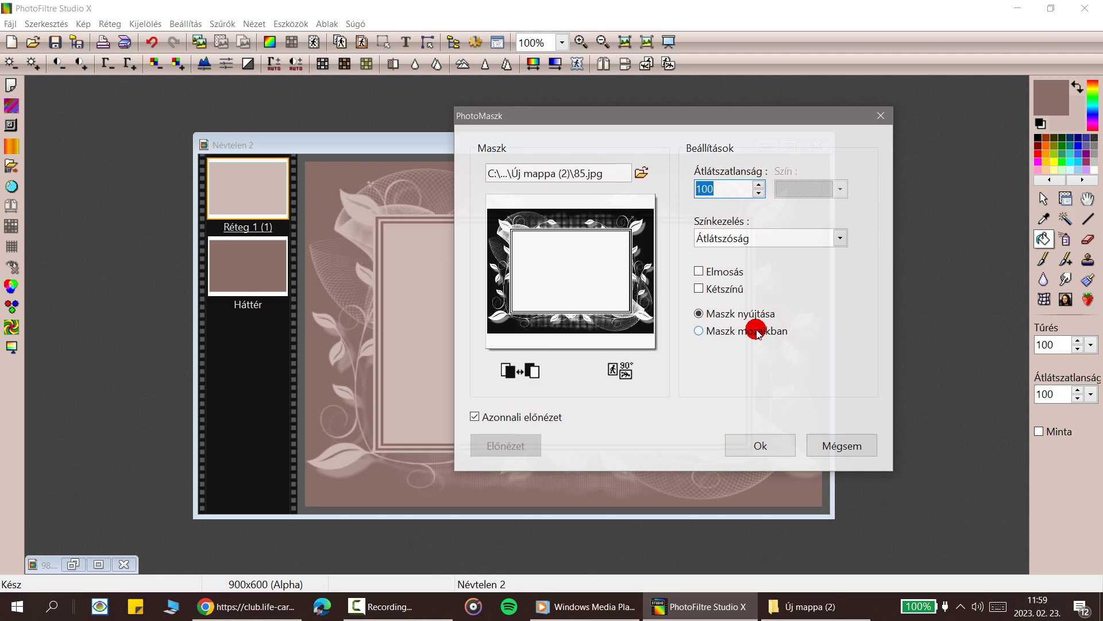
left_click(839, 237)
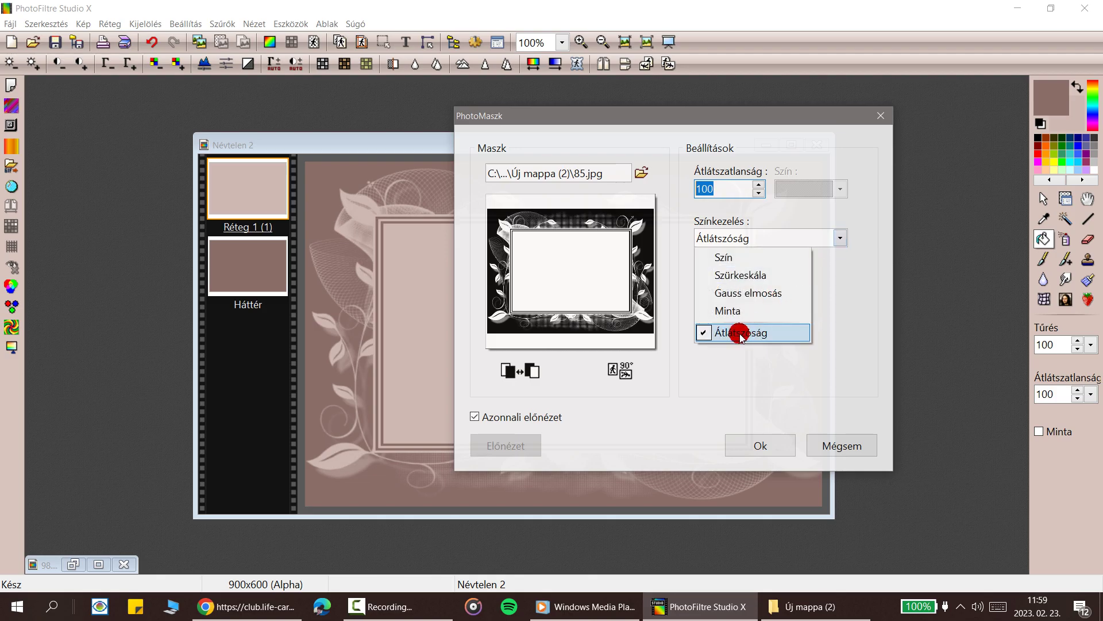
left_click(904, 239)
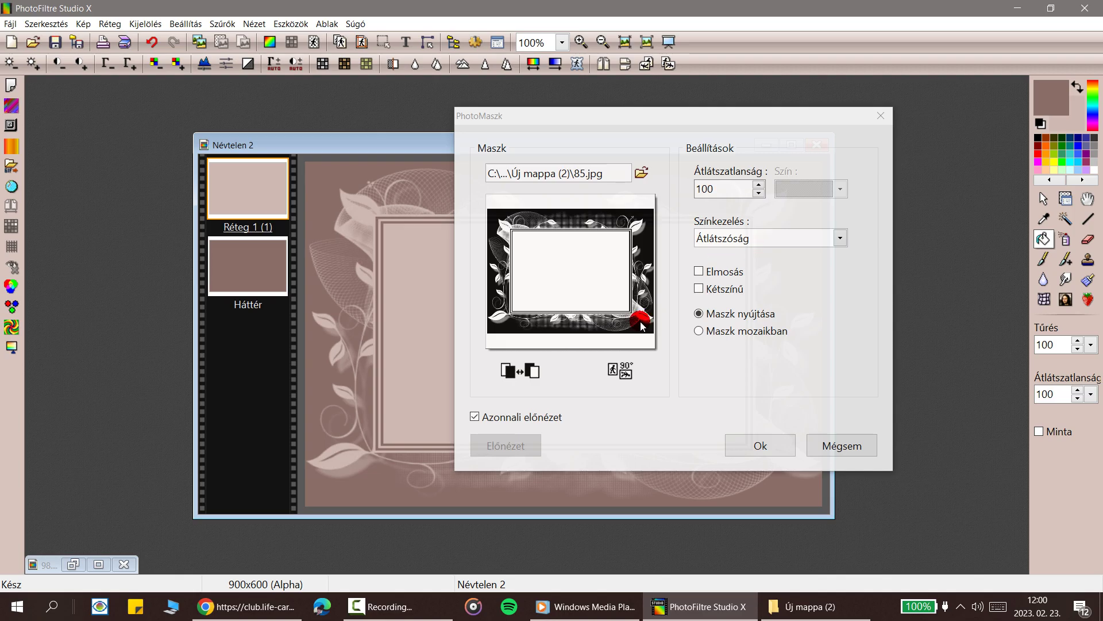
Step: Invert the 85.jpg mask, comparing it with the original version, and keep it inverted
left_click_drag(753, 110, 909, 106)
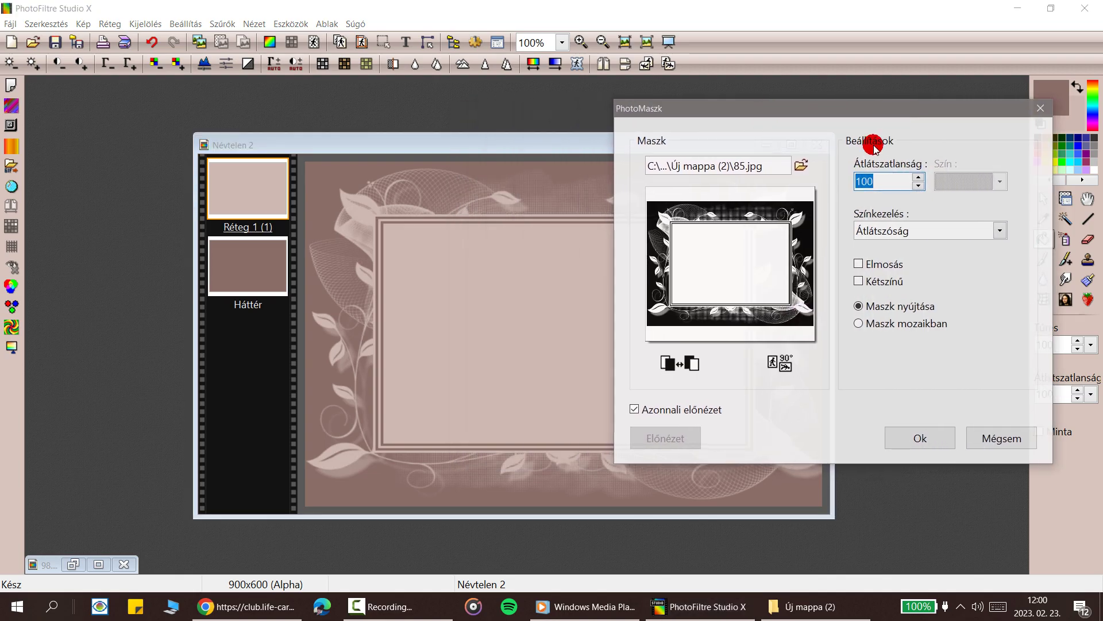
left_click(671, 364)
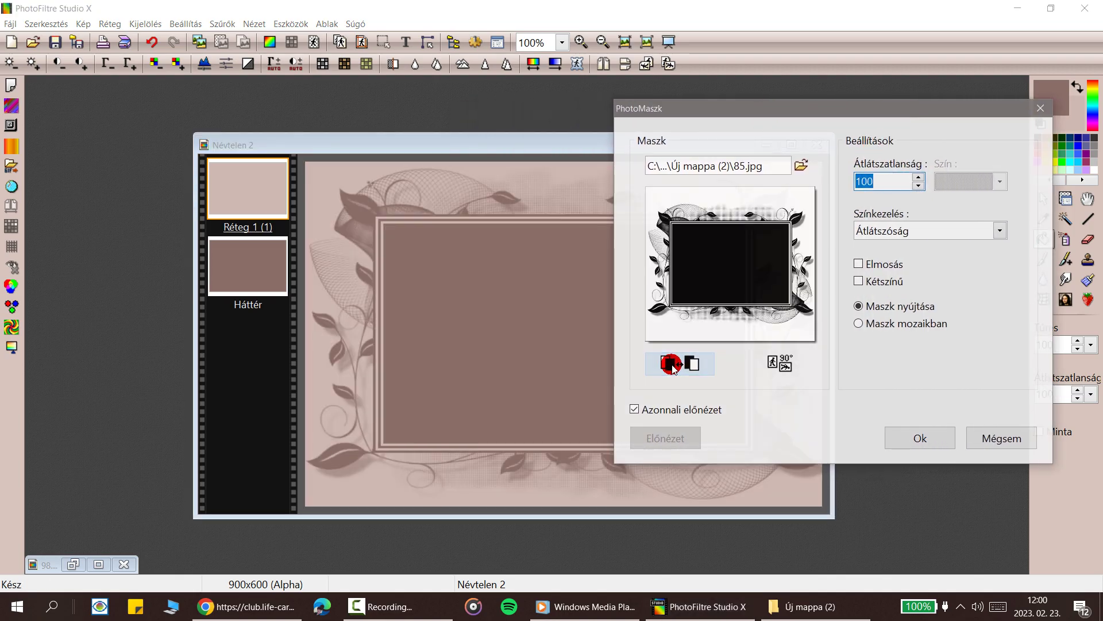
left_click(689, 368)
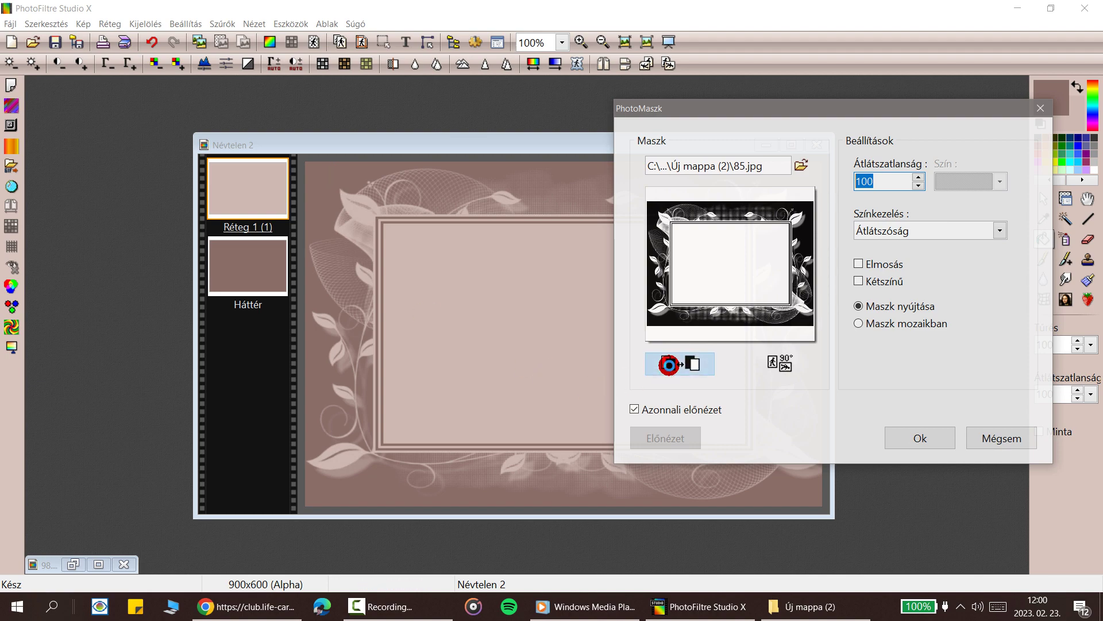
left_click(668, 364)
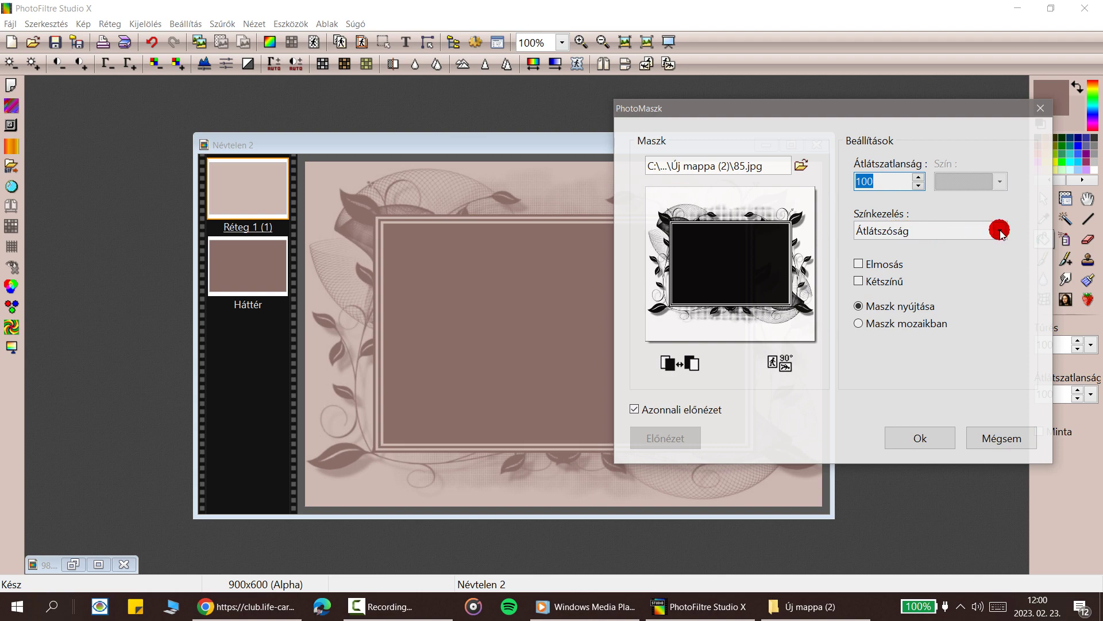
Step: Try the Elmosás option and leave it off, then apply the mask with Maszk nyújtása selected
left_click(859, 264)
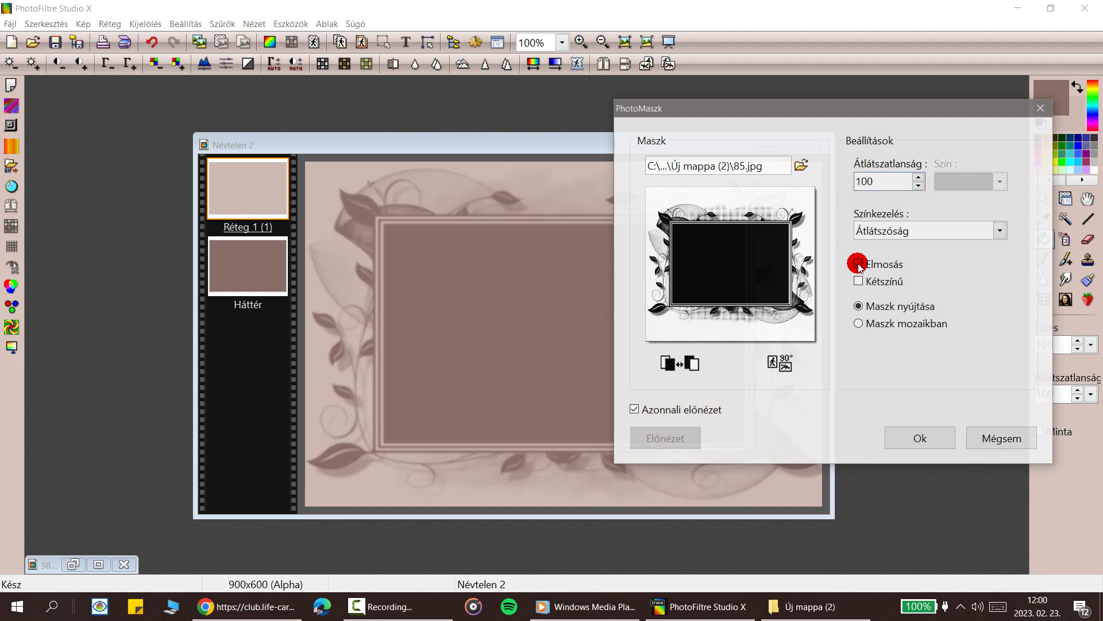
left_click(858, 264)
left_click(861, 306)
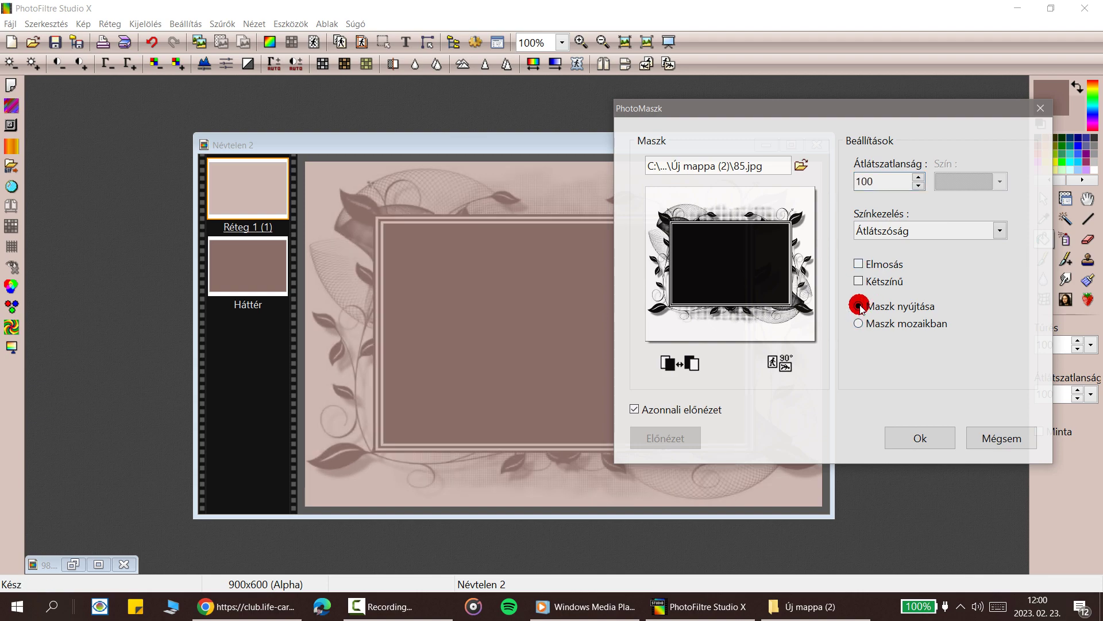
left_click(899, 436)
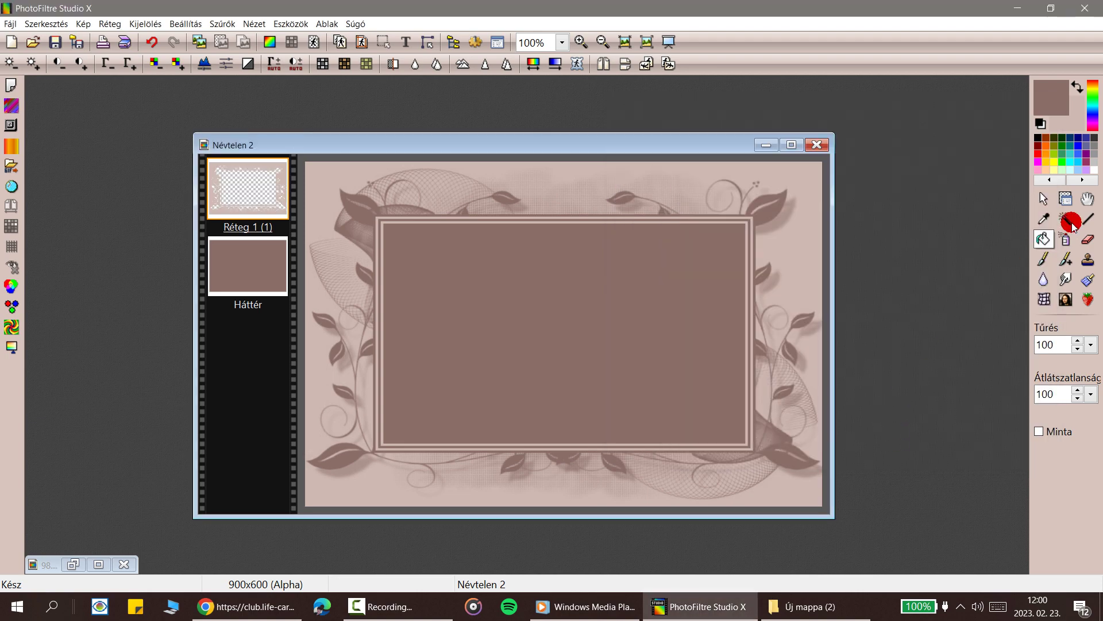
left_click_drag(505, 140, 497, 125)
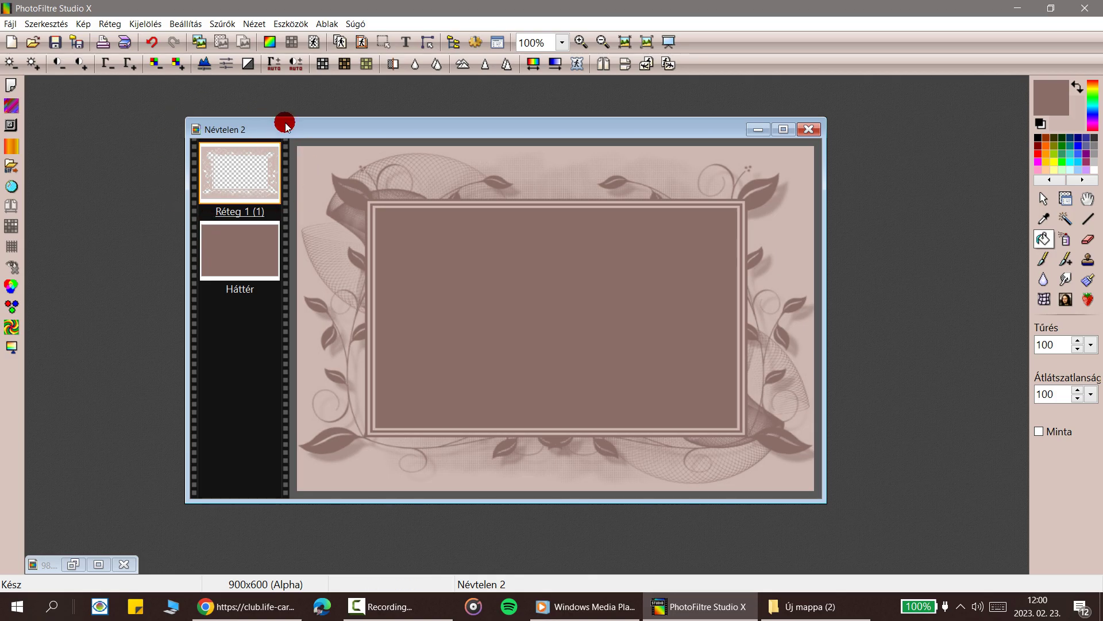
left_click_drag(284, 122, 276, 114)
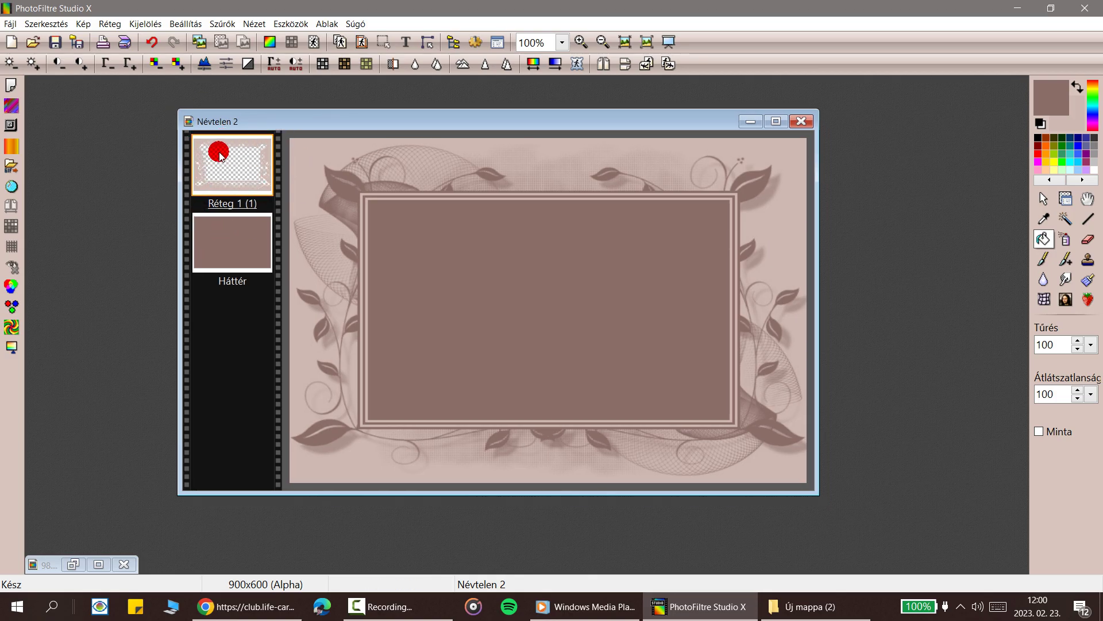
left_click_drag(206, 175, 242, 122)
right_click(236, 143)
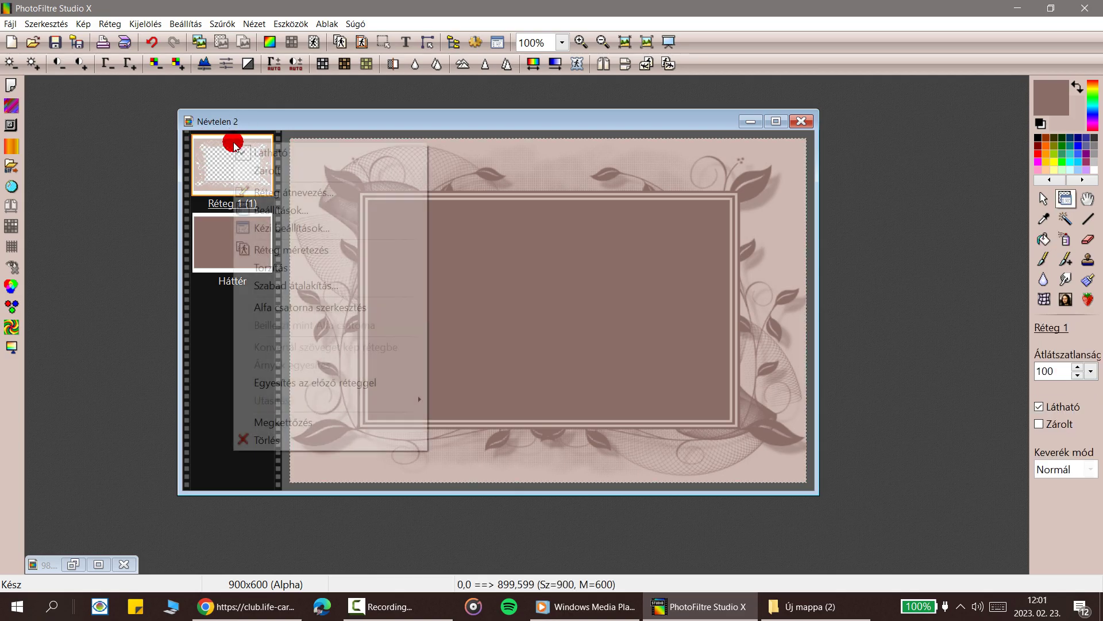
left_click(212, 168)
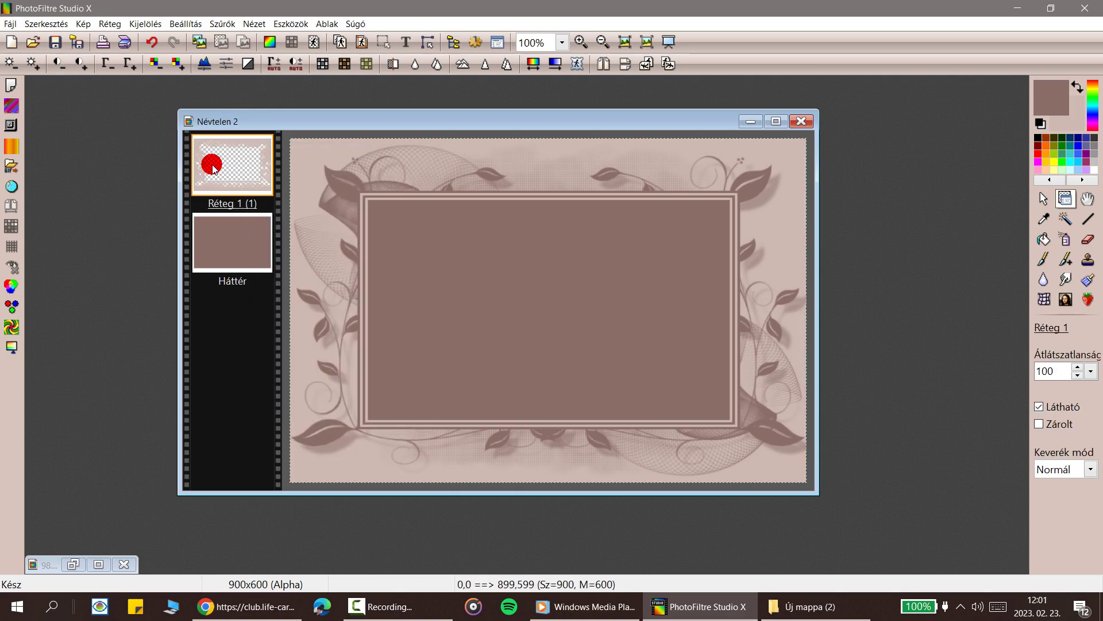
left_click_drag(213, 167, 220, 159)
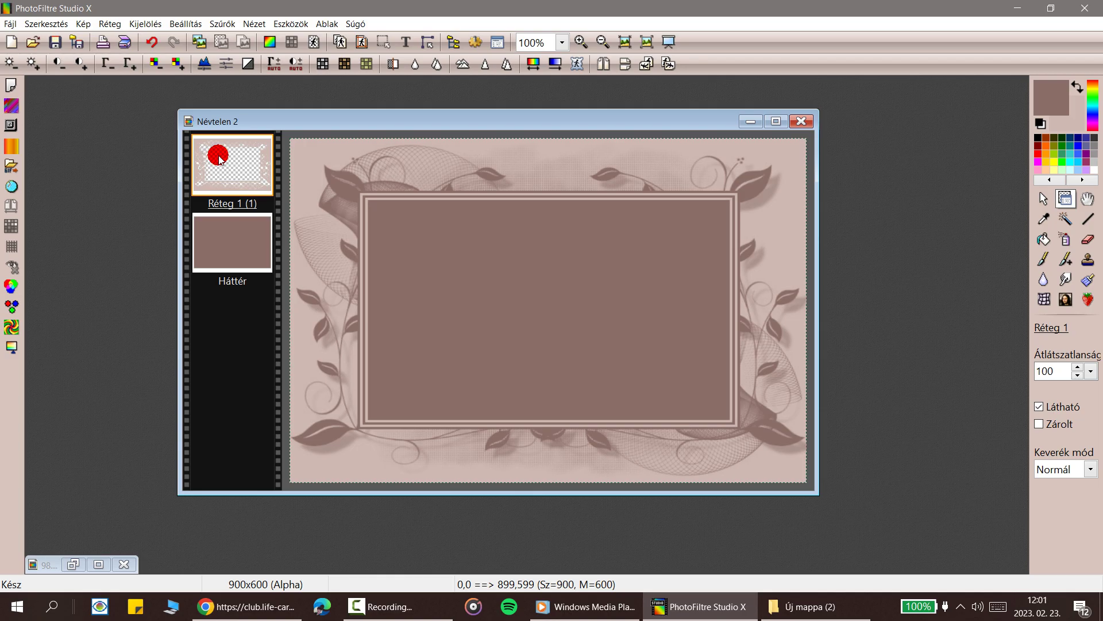
right_click(221, 160)
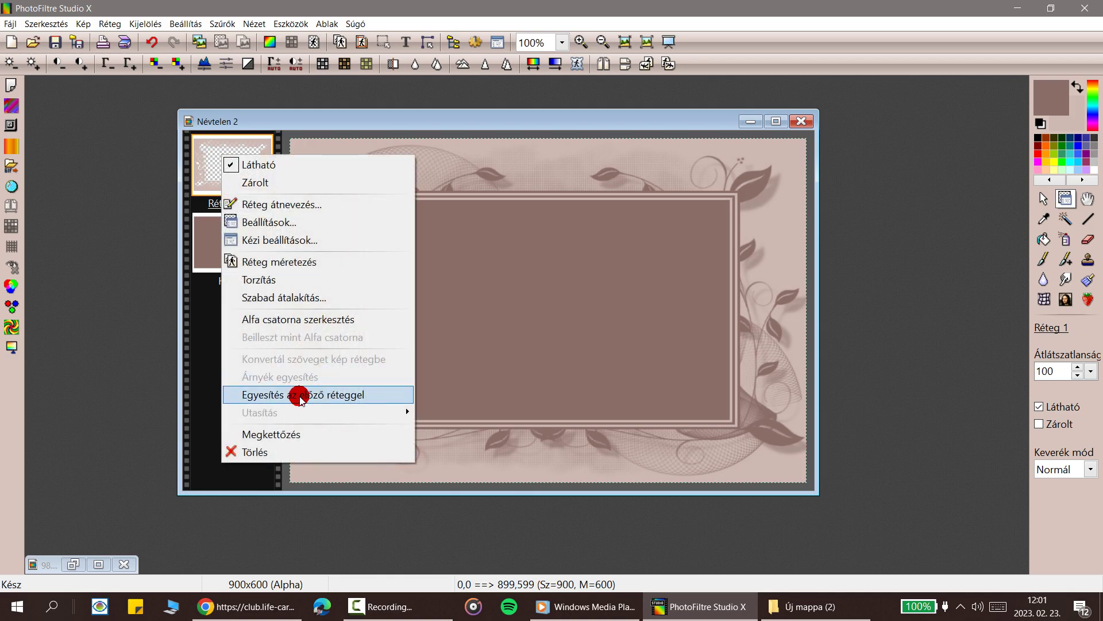
left_click_drag(300, 397, 293, 125)
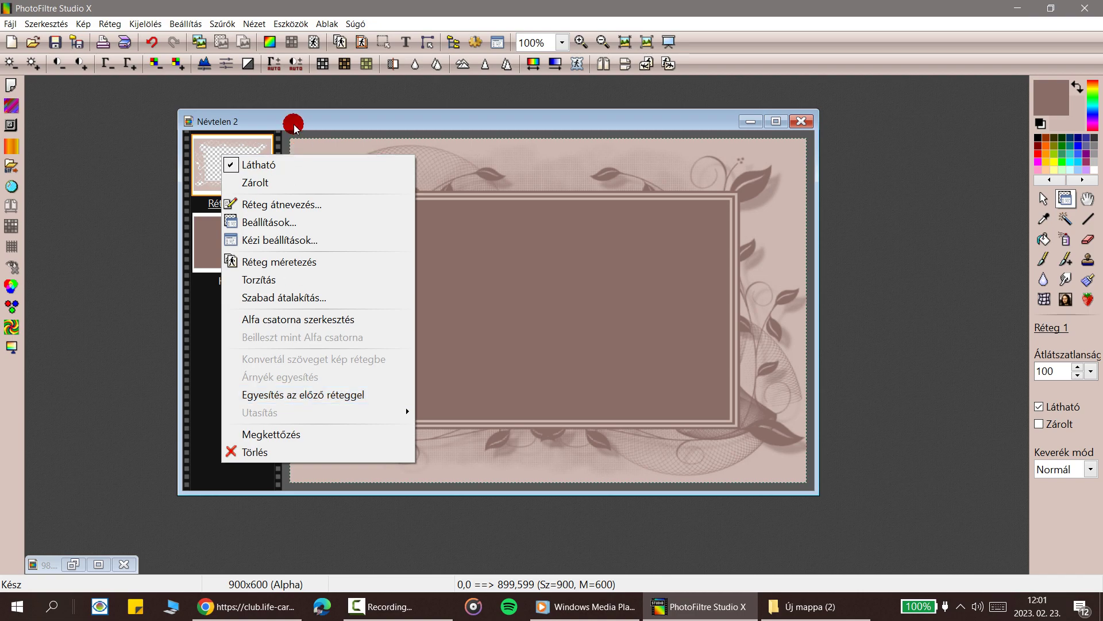
left_click(294, 124)
Step: Add a black shadow to the Réteg 1 (1) layer with X and Y offsets of 2, 60% opacity and radius 2
left_click(105, 21)
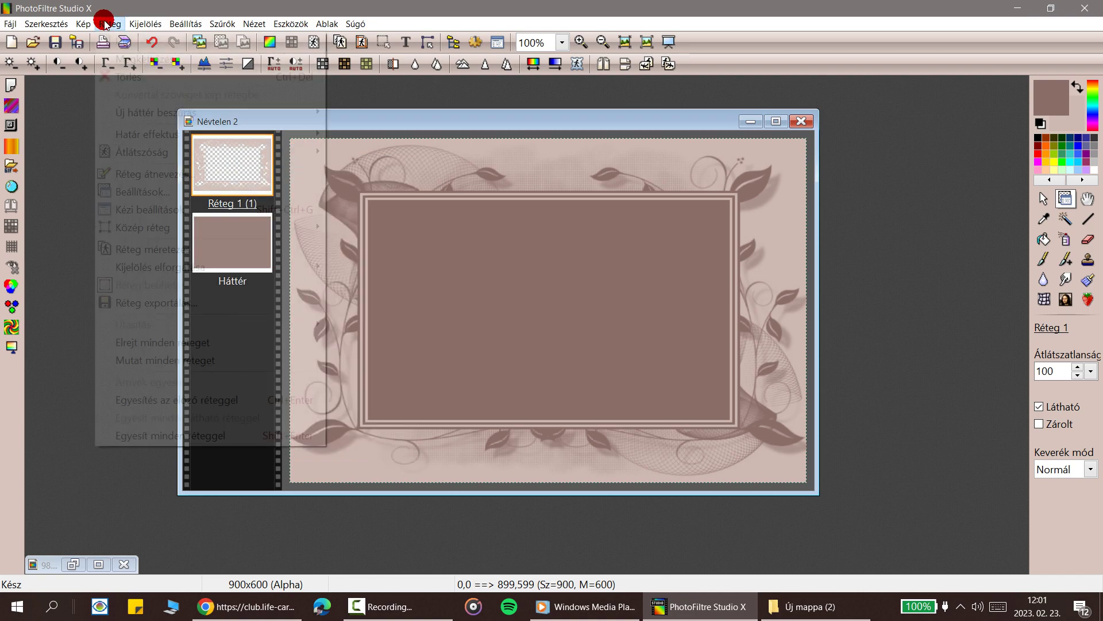
left_click(158, 192)
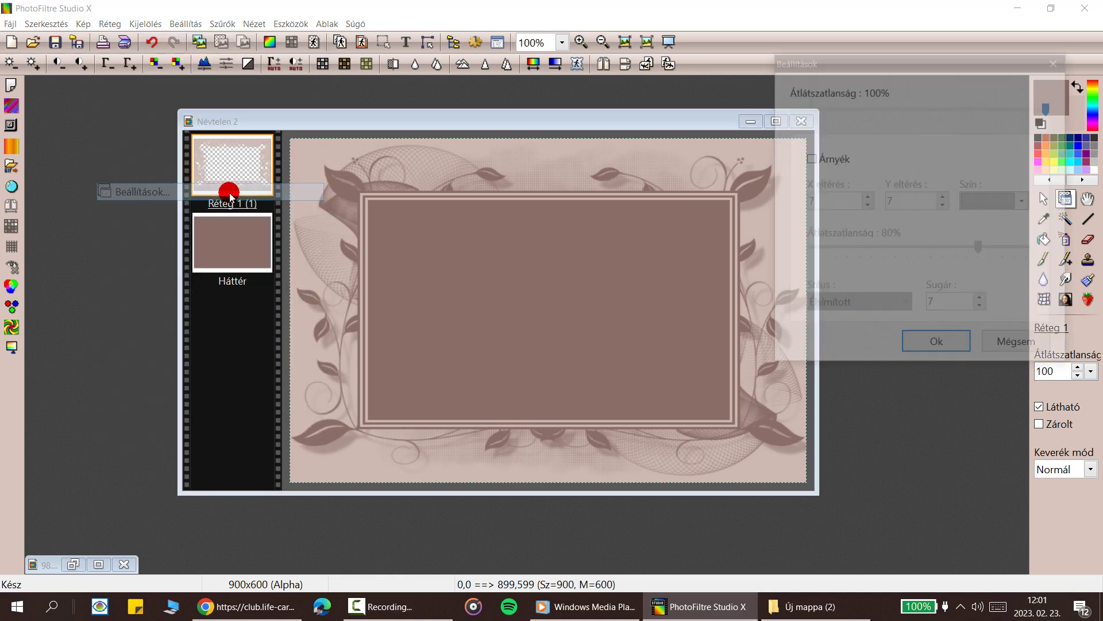
left_click(809, 157)
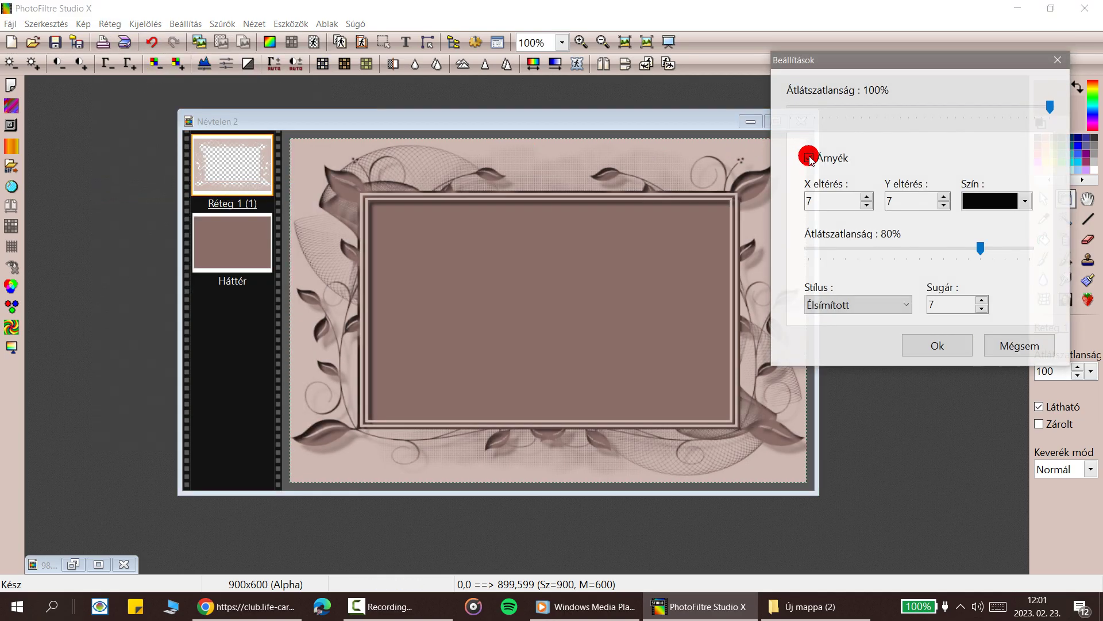
left_click(869, 206)
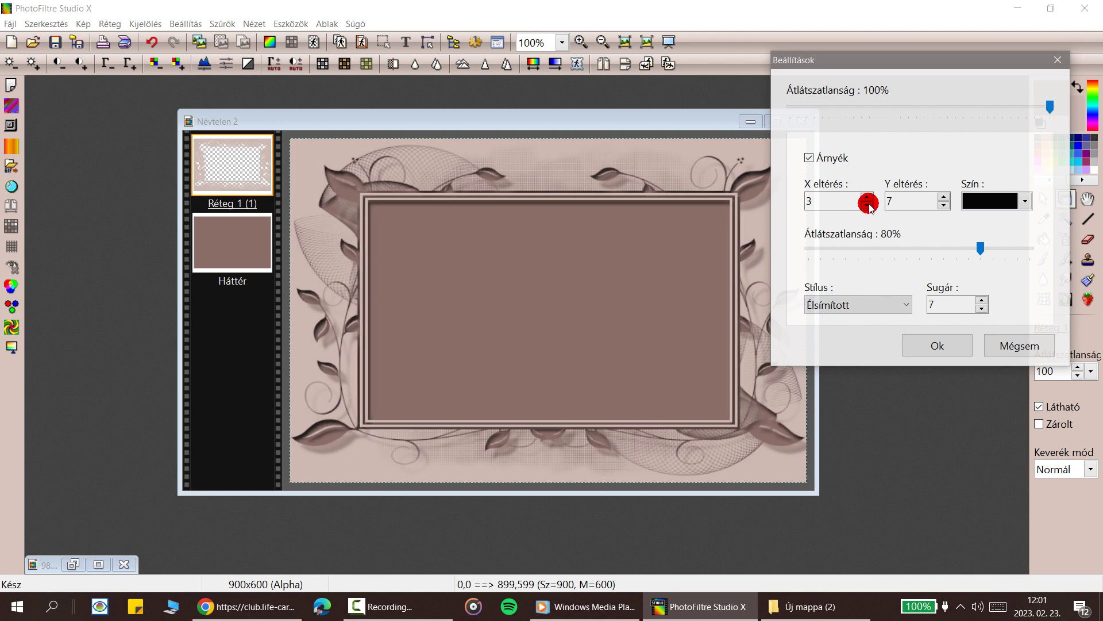
left_click(943, 205)
left_click(944, 206)
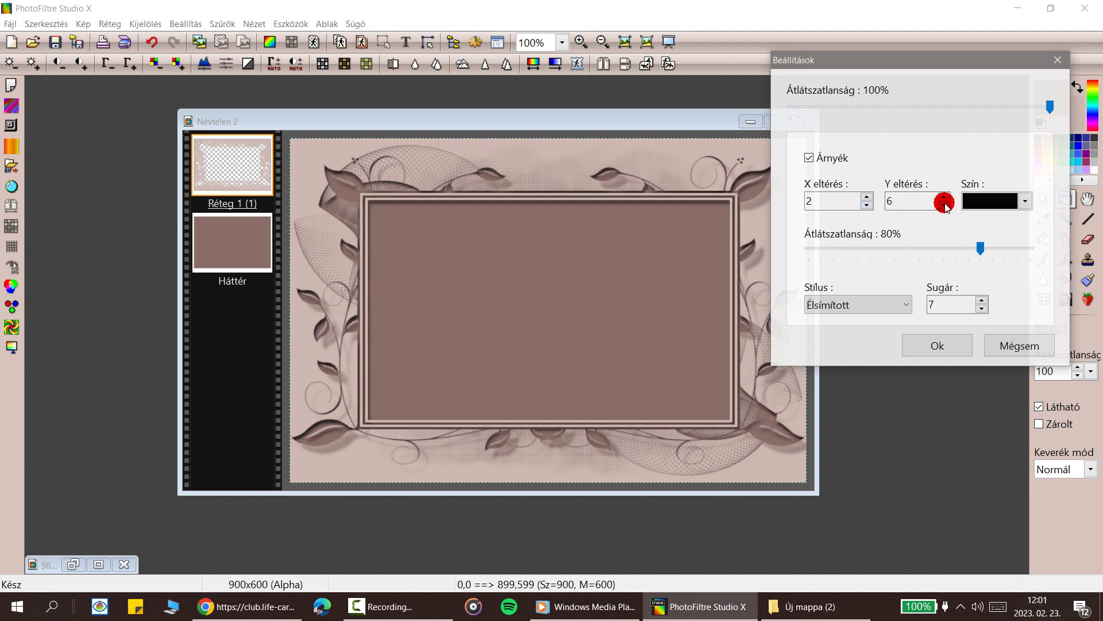
left_click(943, 205)
left_click(944, 205)
left_click(944, 205)
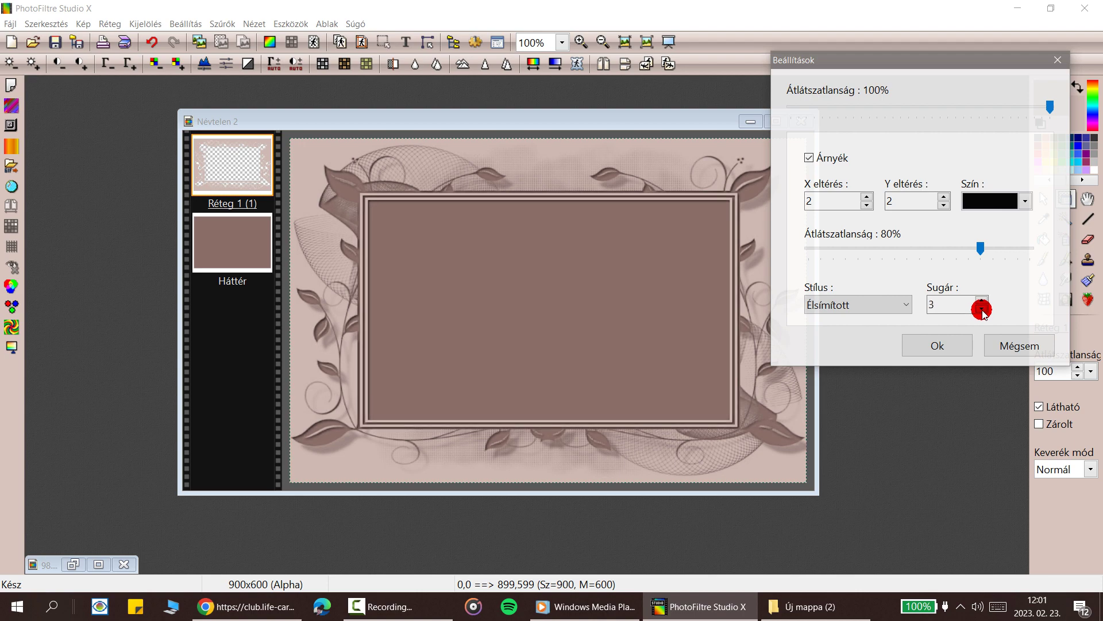
left_click_drag(980, 248, 941, 248)
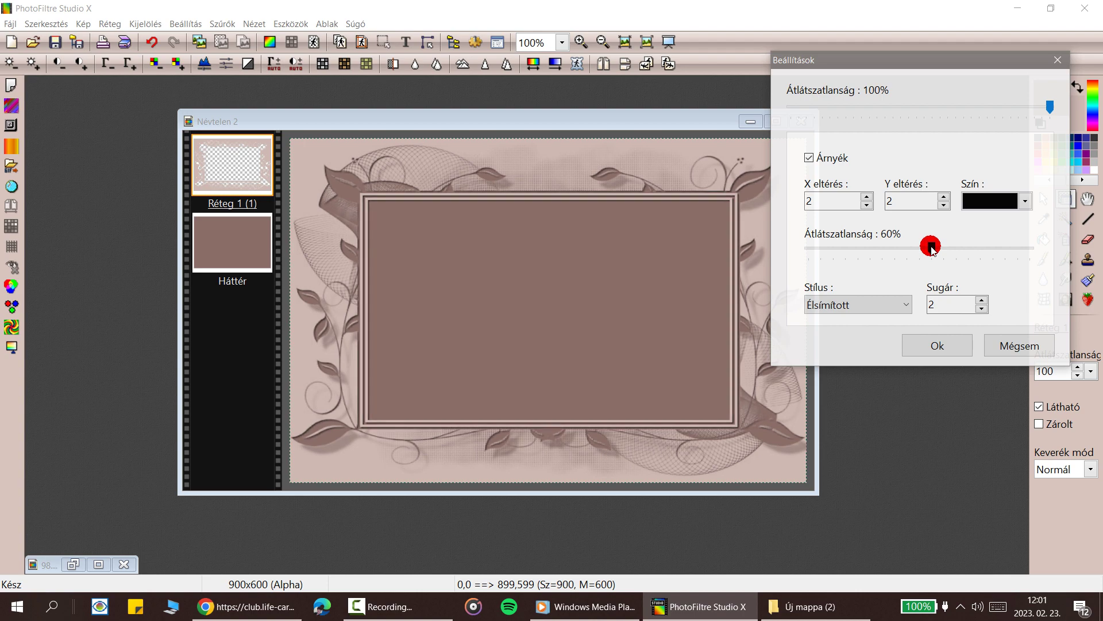
left_click(932, 347)
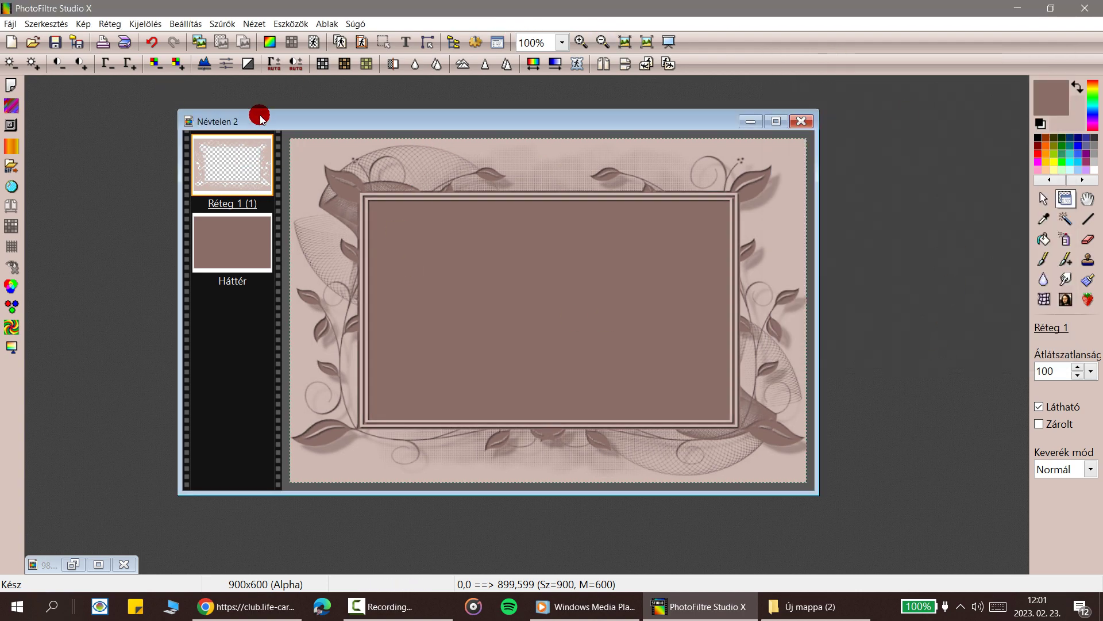
Step: Merge the Réteg 1 (1) layer with the previous layer, Háttér
left_click(248, 165)
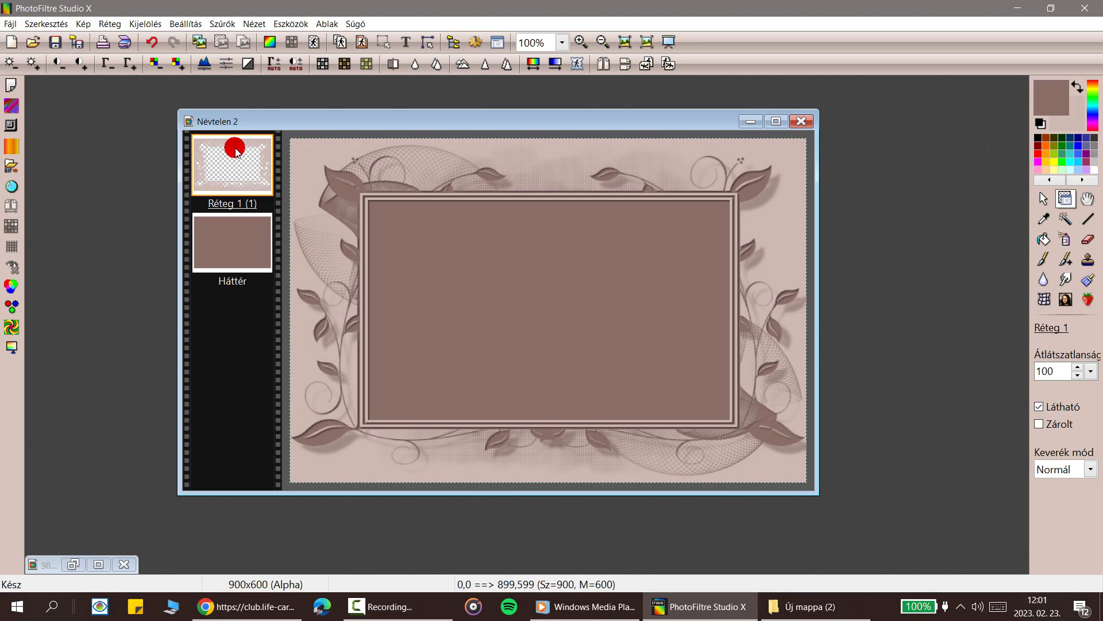
right_click(237, 151)
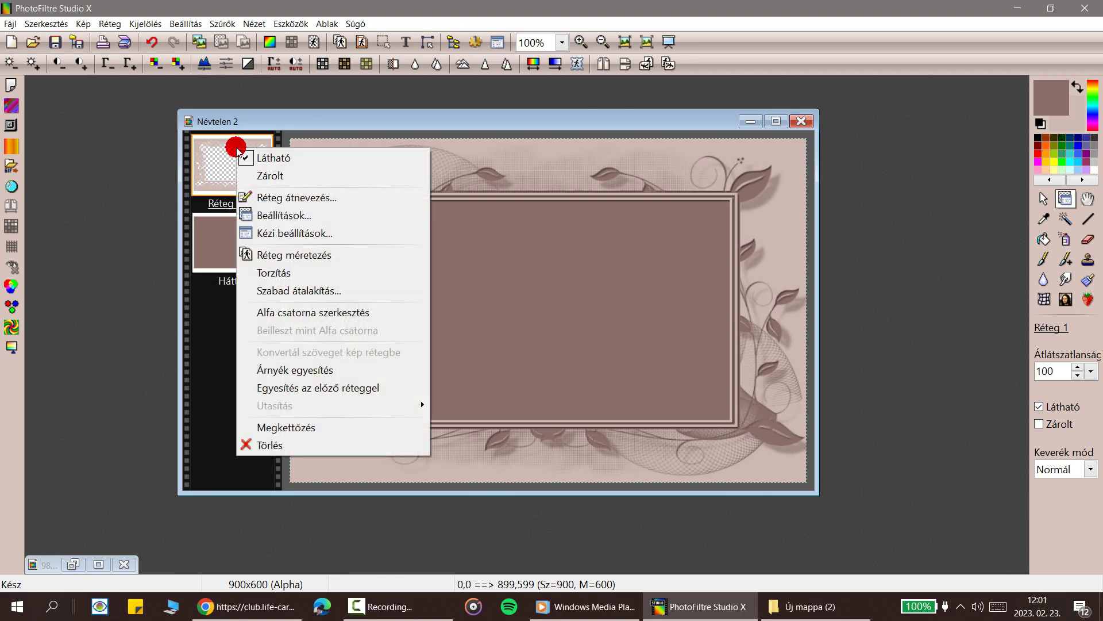
left_click(313, 390)
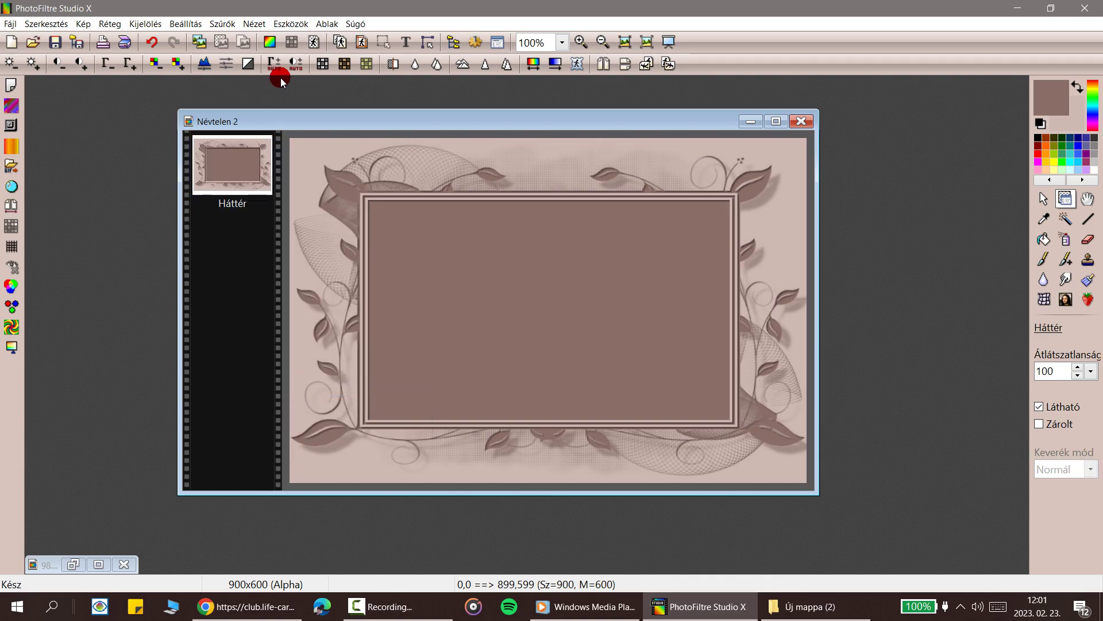
left_click_drag(281, 122, 278, 119)
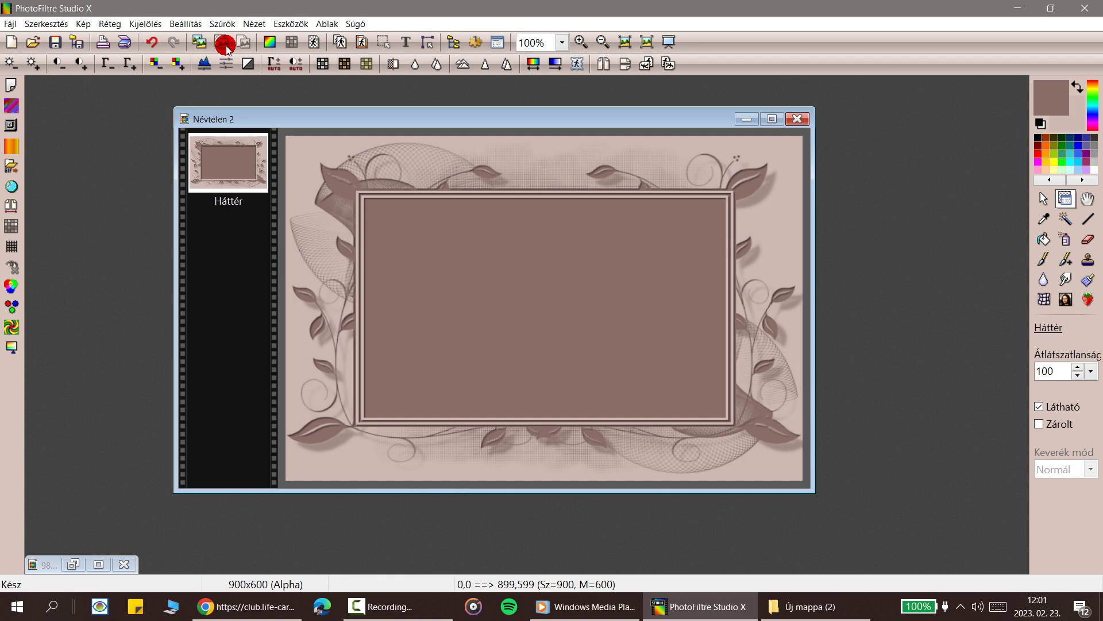
Step: Apply the 3D-s keret filter with a width of 2 around the merged Háttér image
left_click(224, 24)
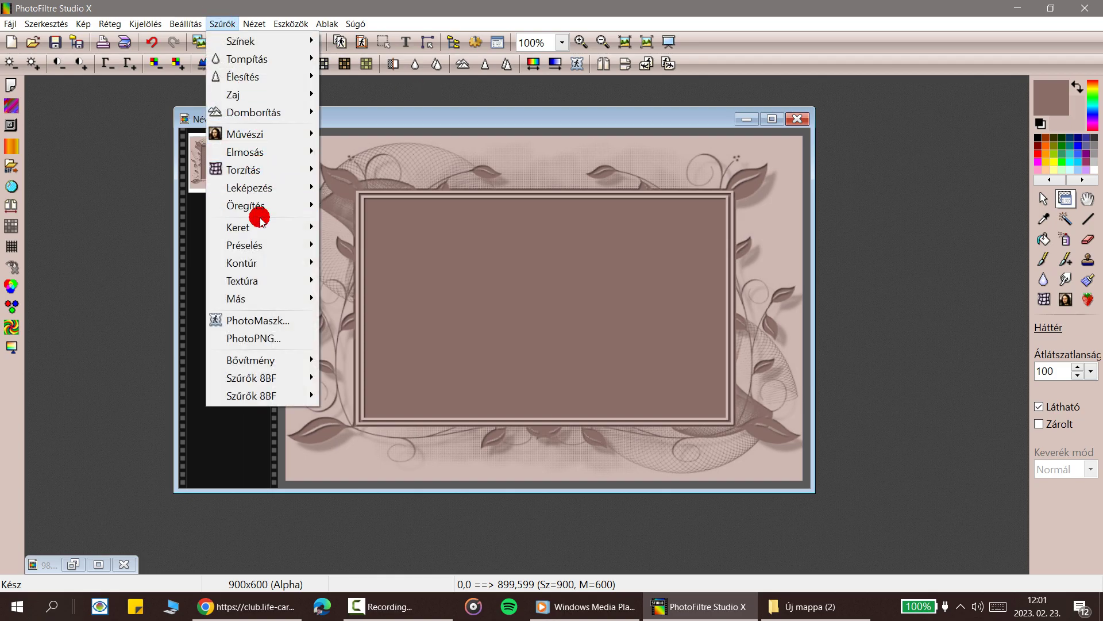
mouse_move(253, 227)
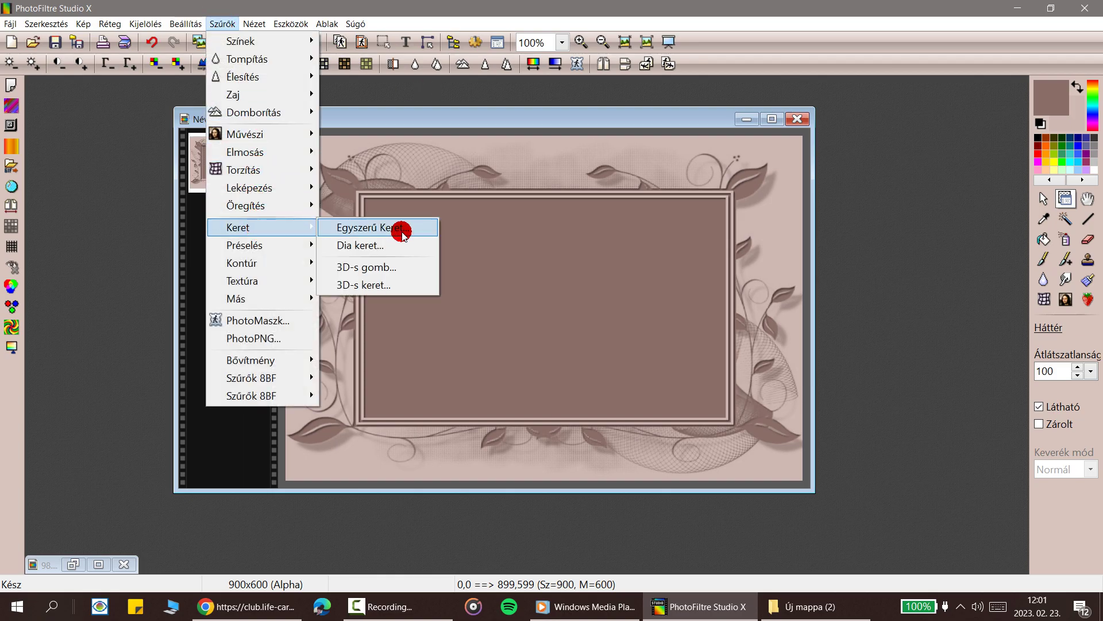
left_click(376, 284)
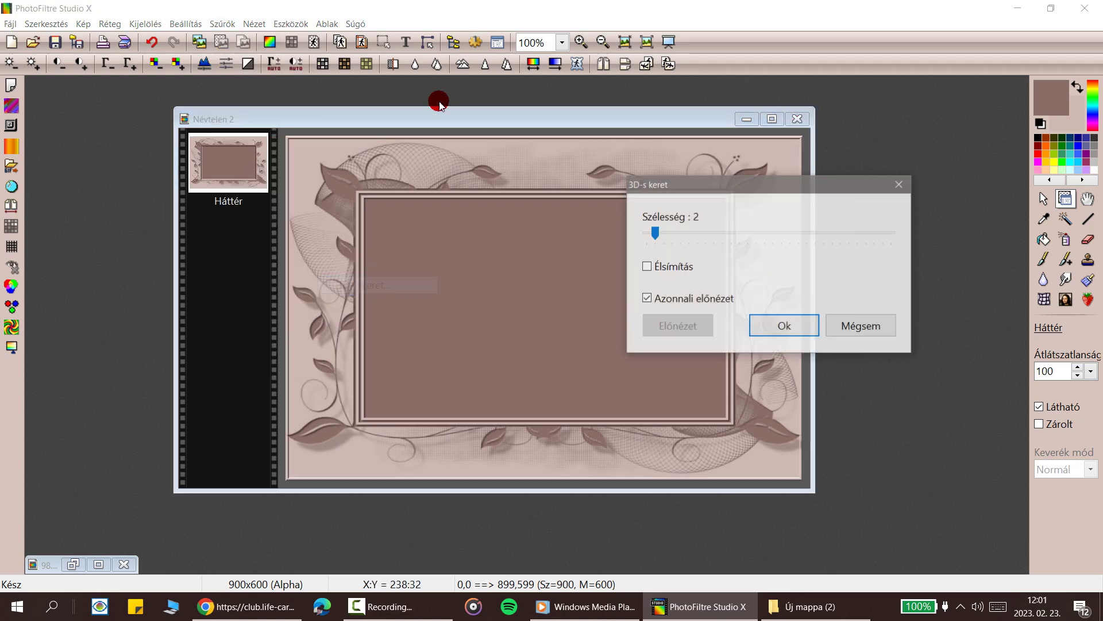
left_click(798, 324)
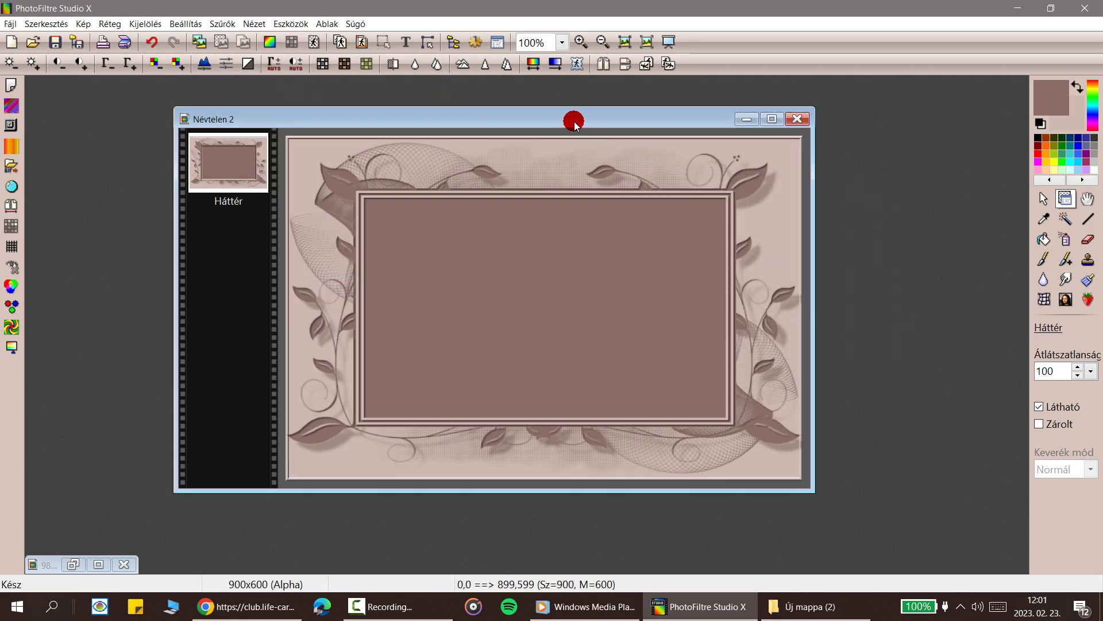
left_click_drag(575, 125, 565, 123)
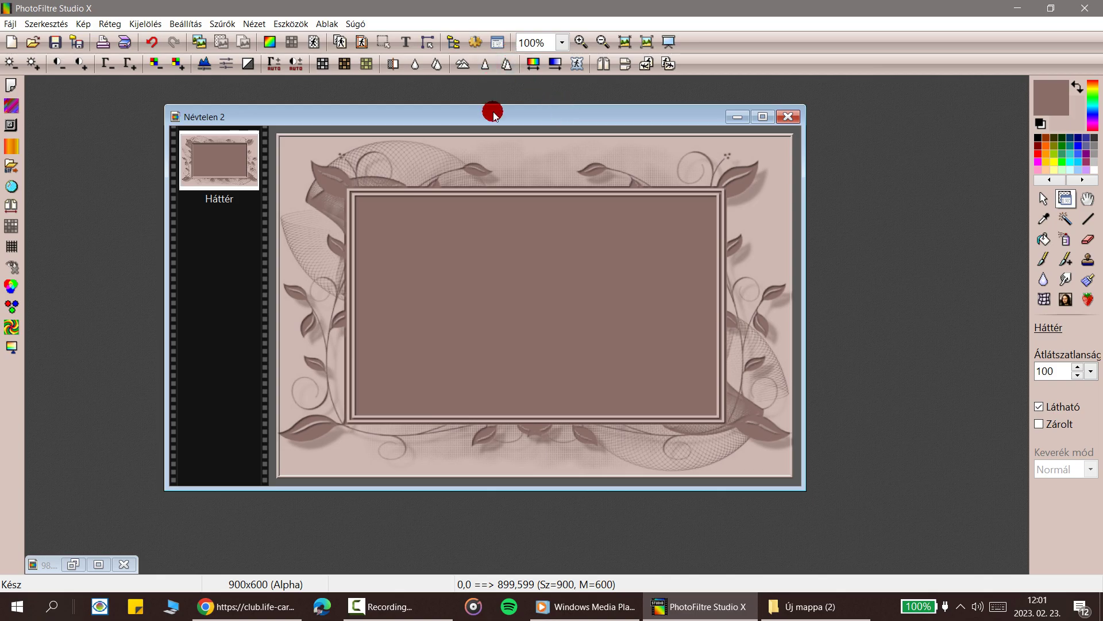
left_click_drag(494, 115, 508, 123)
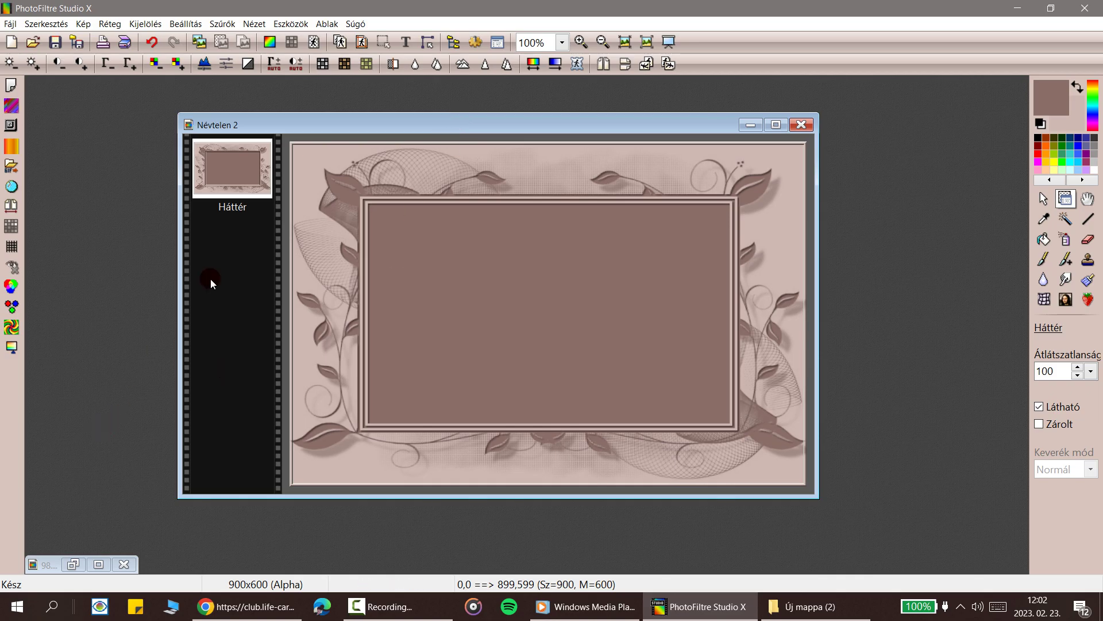
Step: Create a new 900 × 600 pixel image with automatic transparency and place it beside the framed design
left_click_drag(288, 121, 154, 136)
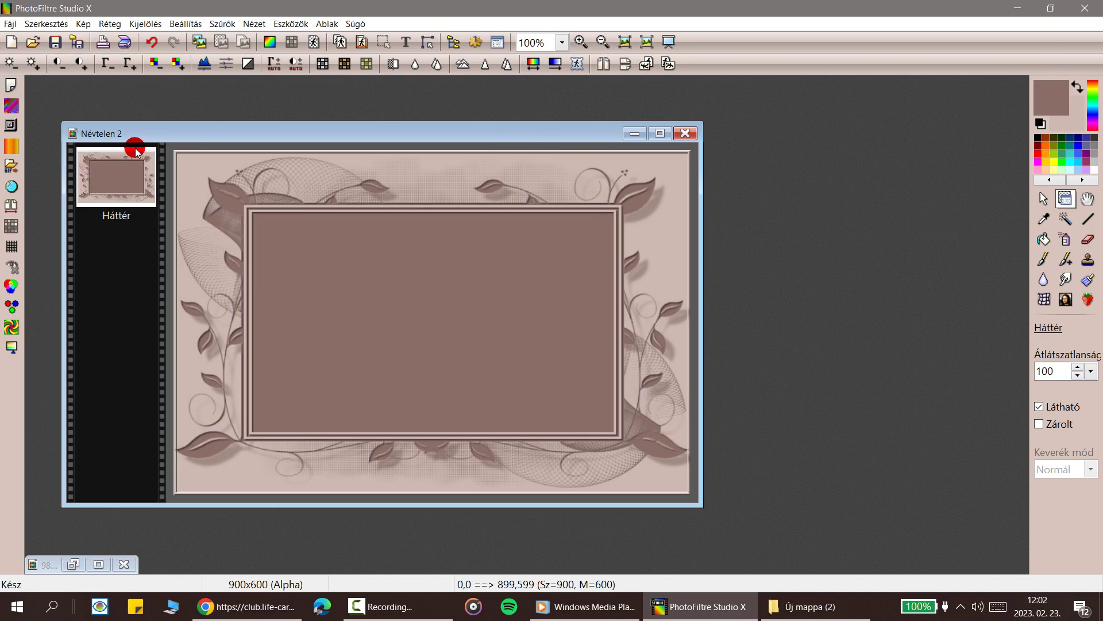
left_click_drag(195, 131, 229, 129)
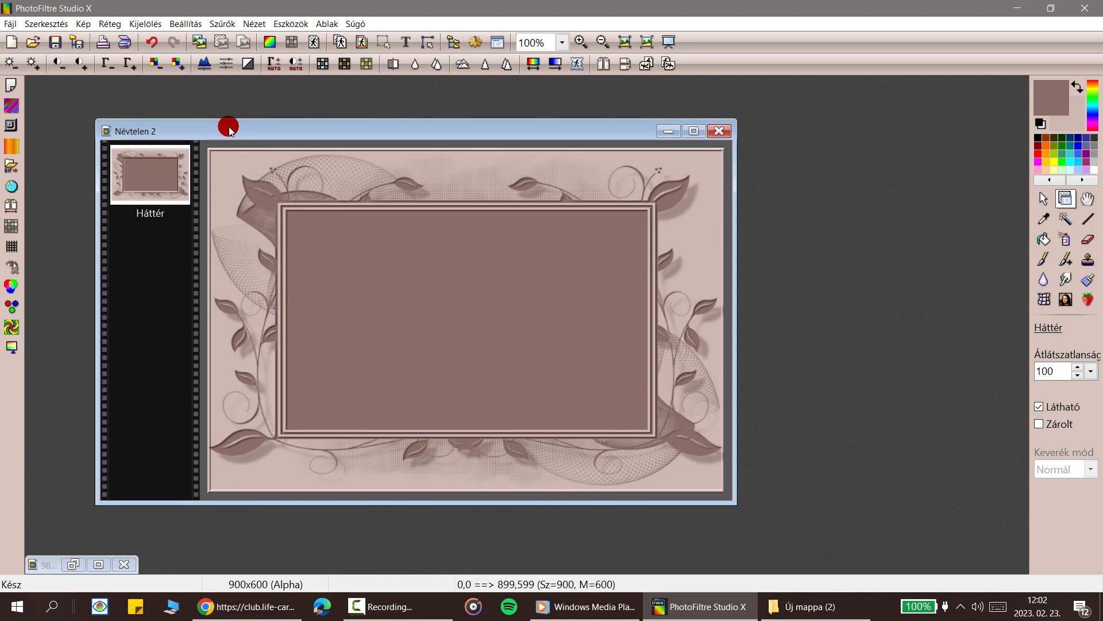
left_click(8, 44)
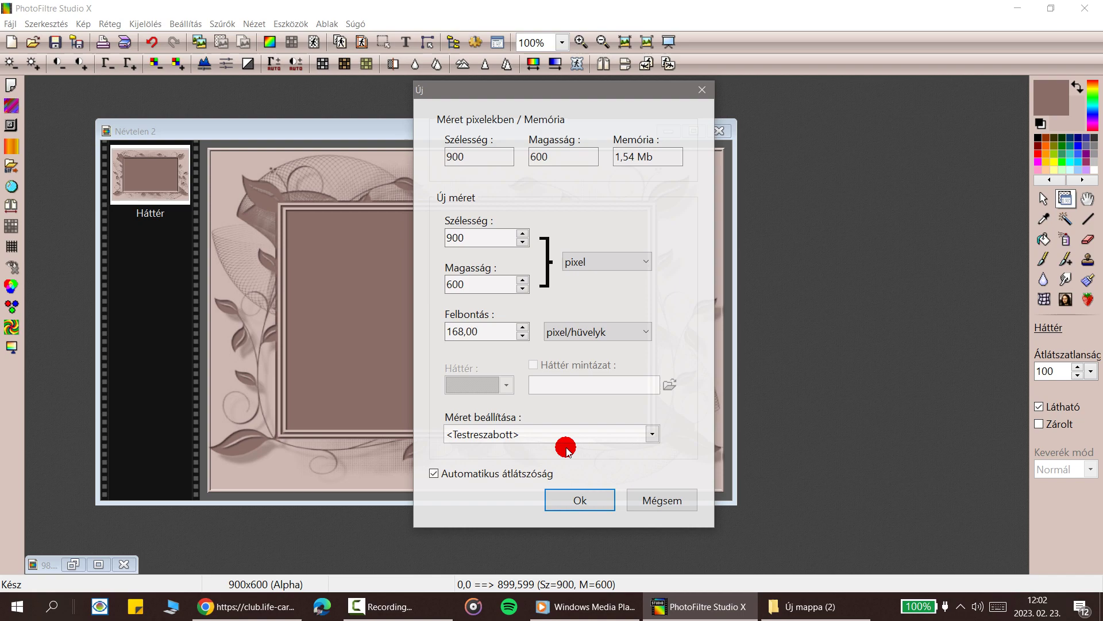
left_click(564, 500)
left_click_drag(400, 133, 557, 136)
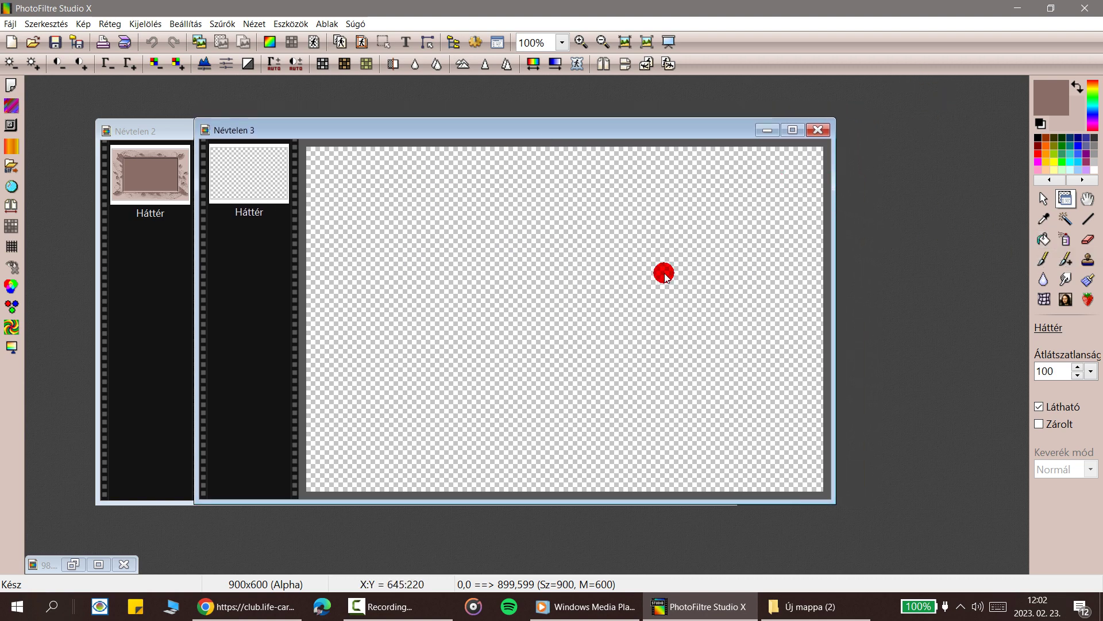
Step: Try filling the new transparent image with the dark rose foreground colour, and undo the fill
left_click(1046, 239)
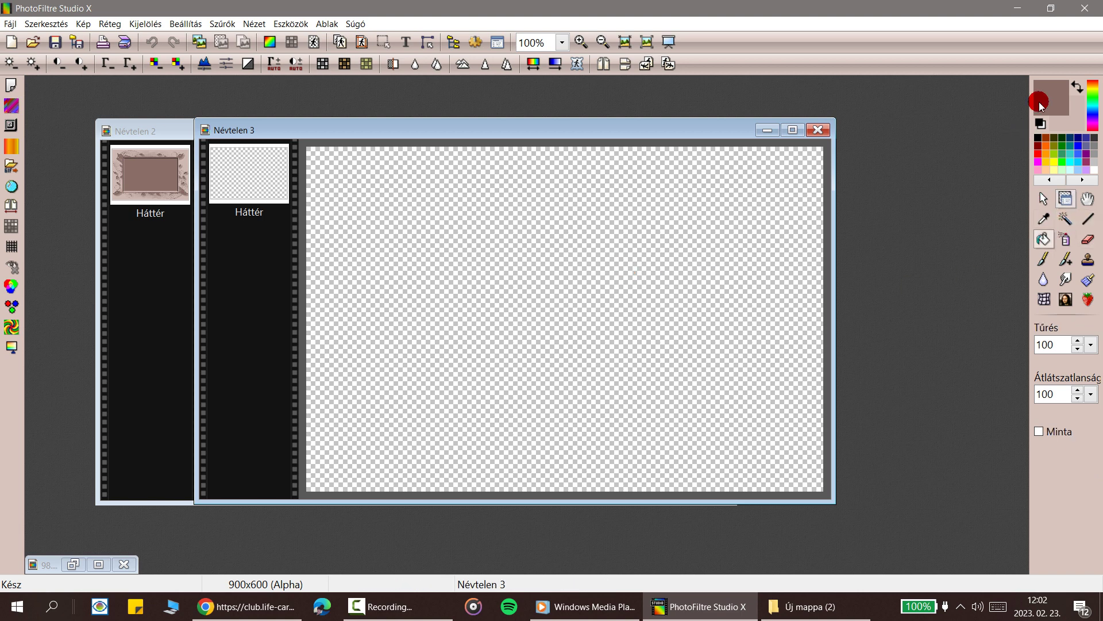
left_click(617, 271)
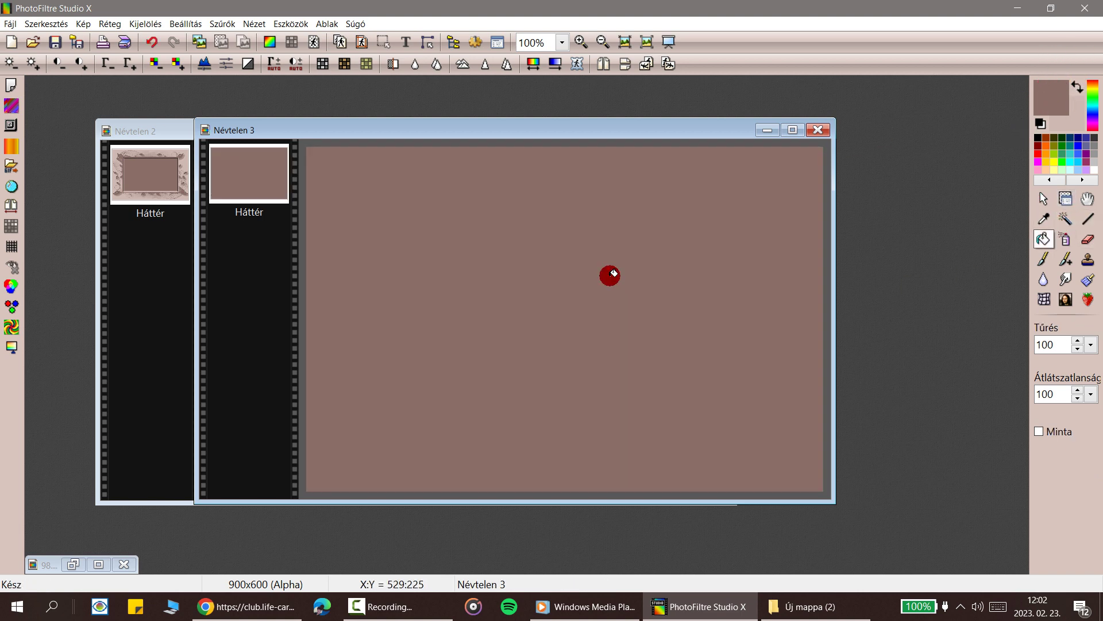
left_click(151, 42)
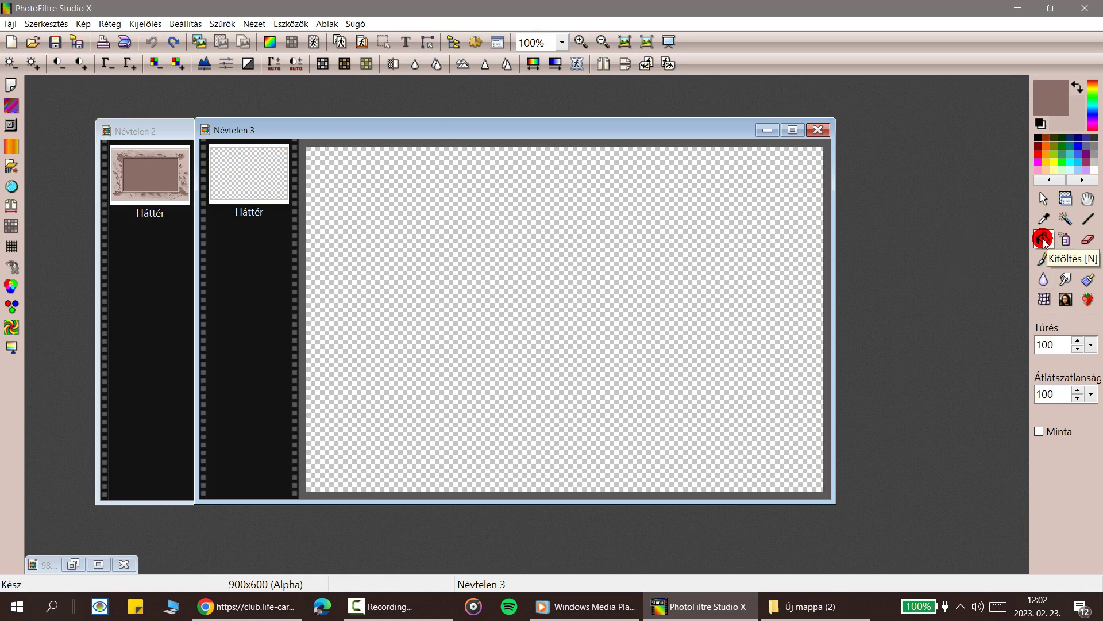
Step: Enable the Minta option for the Fill tool and load pattern 037 from the hátterek/FEKETE folder
left_click(1040, 432)
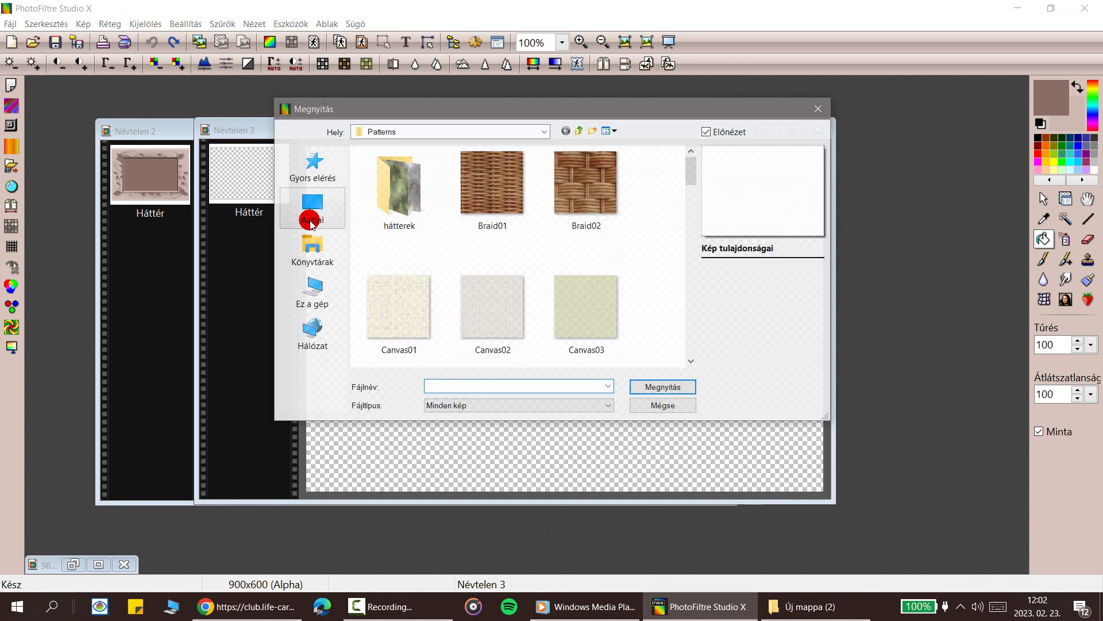
left_click(389, 184)
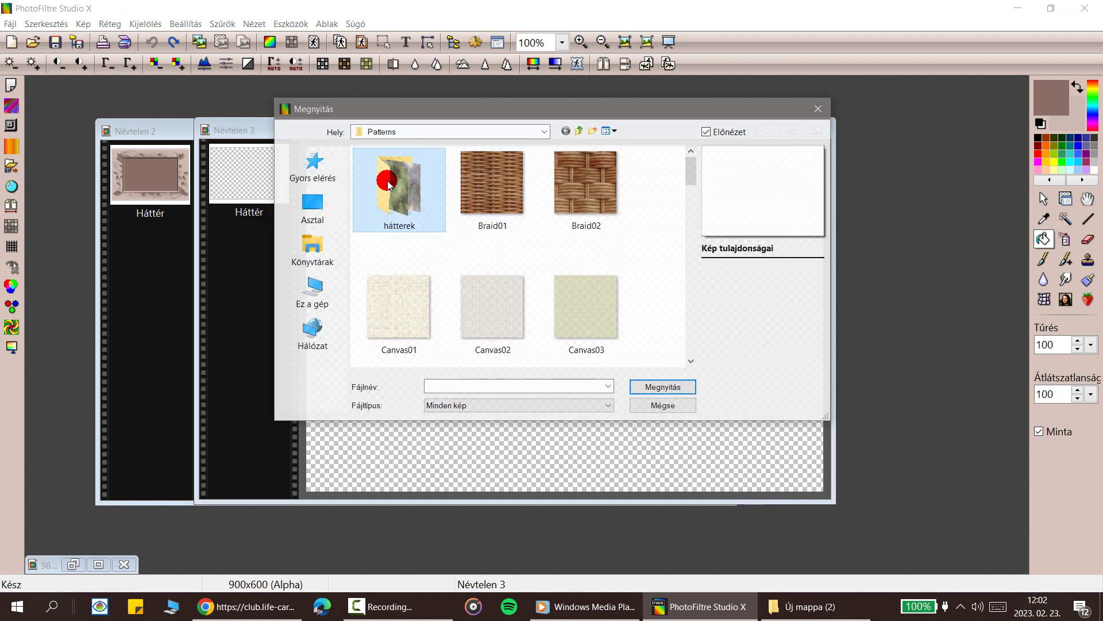
double_click(389, 184)
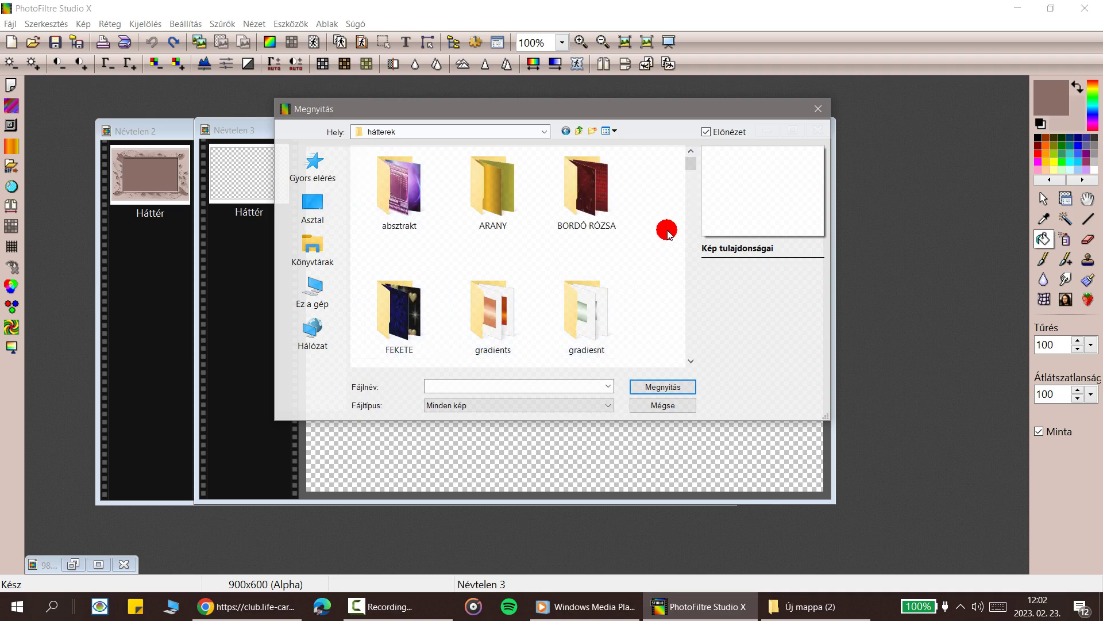
mouse_move(687, 164)
left_mouse_down()
mouse_move(685, 251)
mouse_move(674, 136)
mouse_move(676, 175)
left_mouse_up()
double_click(402, 212)
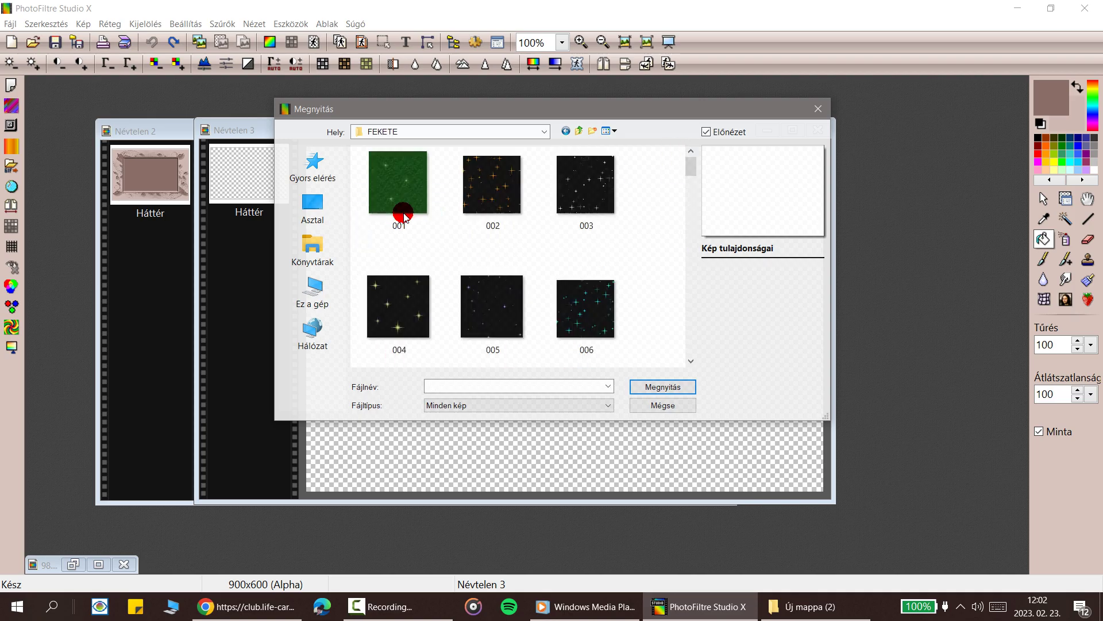
left_click_drag(675, 167, 689, 290)
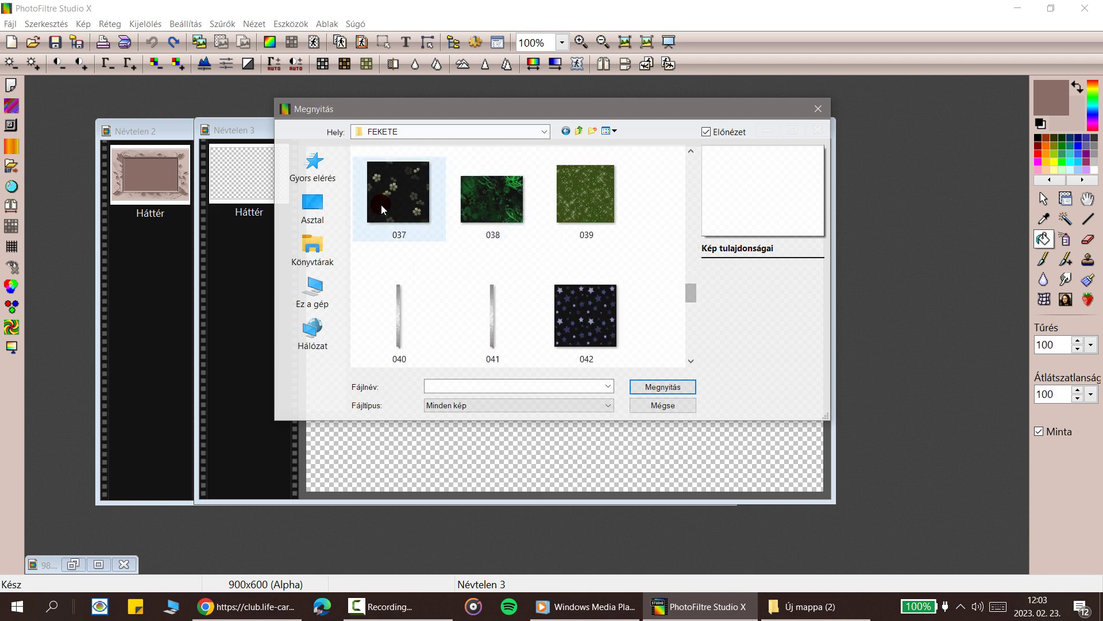
left_click(399, 179)
left_click(662, 386)
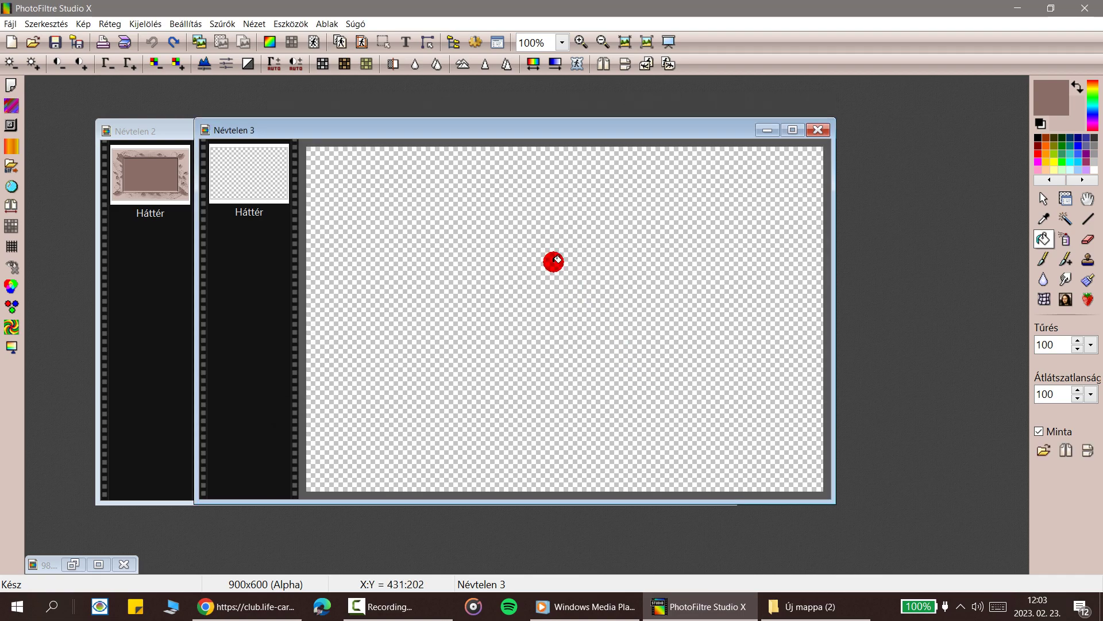
Step: Try filling the transparent Névtelen 3 image with the dark floral pattern, and undo the fill
left_click(557, 259)
left_click_drag(439, 125, 451, 104)
left_click(1038, 432)
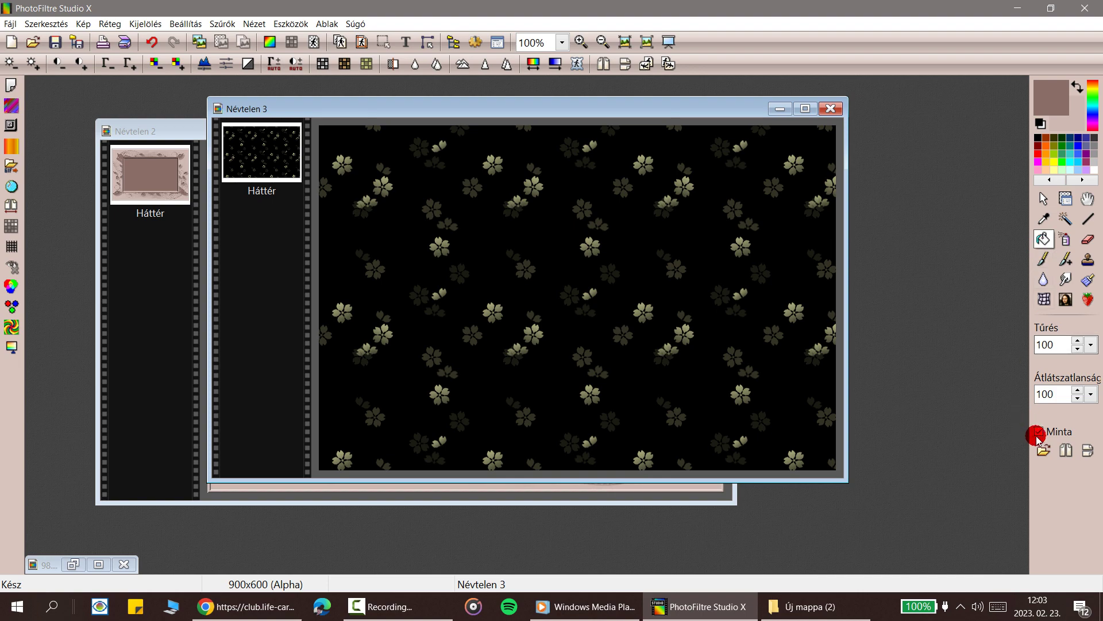
left_click(1041, 451)
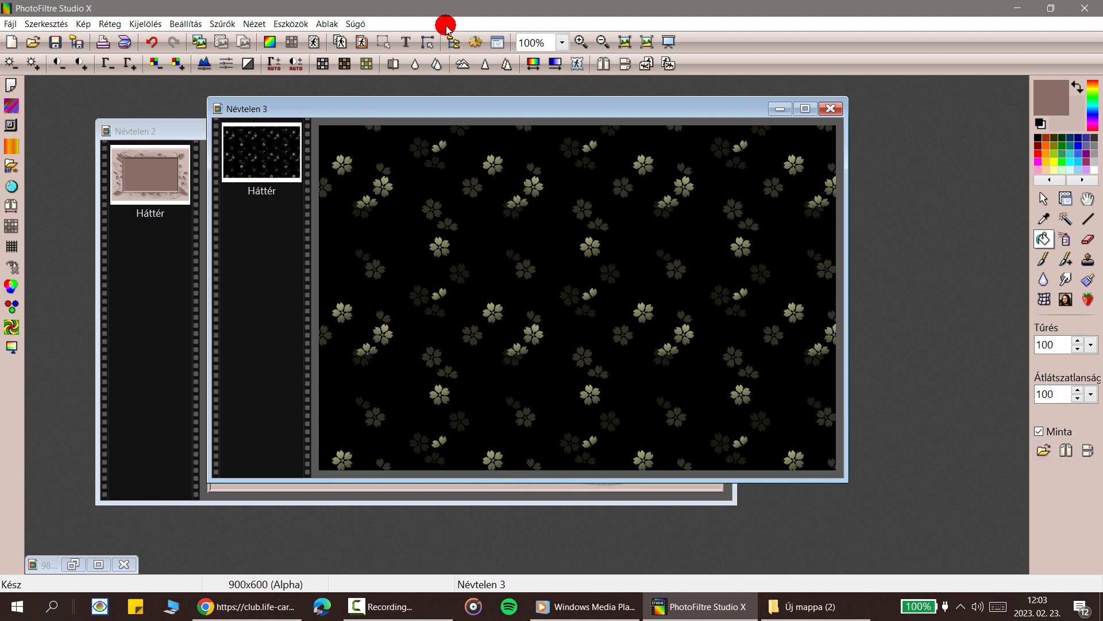
left_click(150, 42)
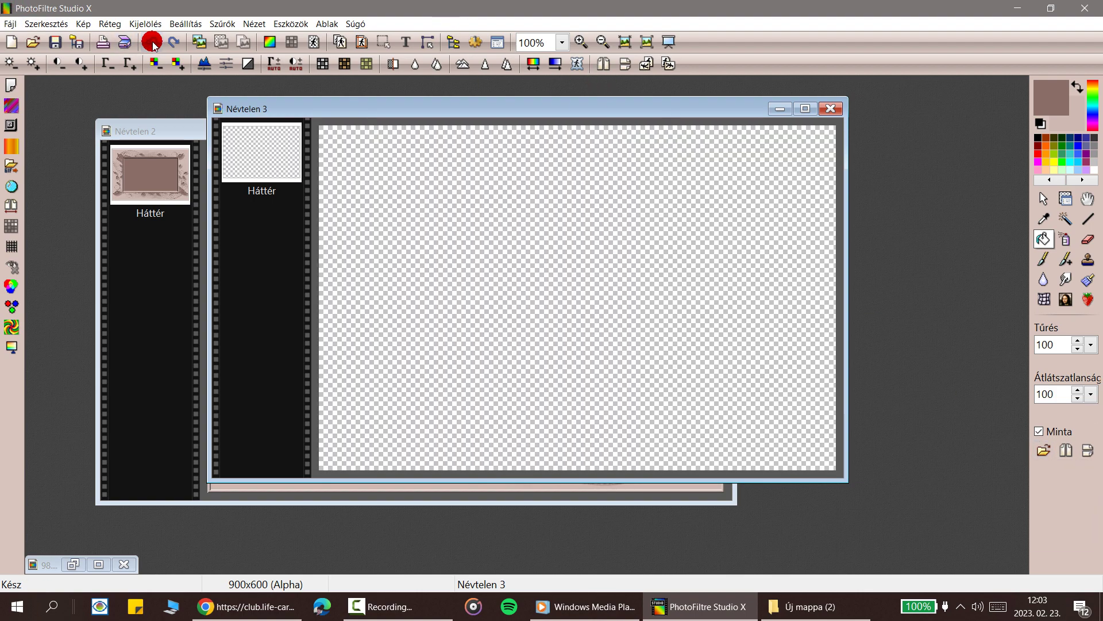
left_click_drag(331, 112, 325, 123)
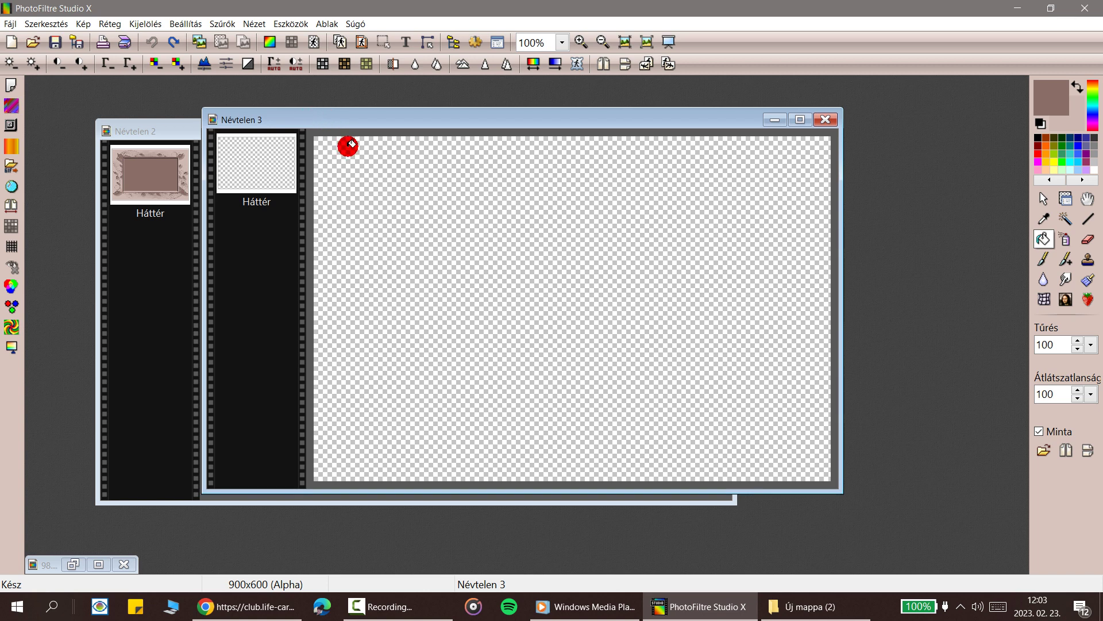
Step: Choose the Clone Stamp tool, enable its Minta option and load pattern 052 from the hátterek/FEKETE folder
left_click(1089, 259)
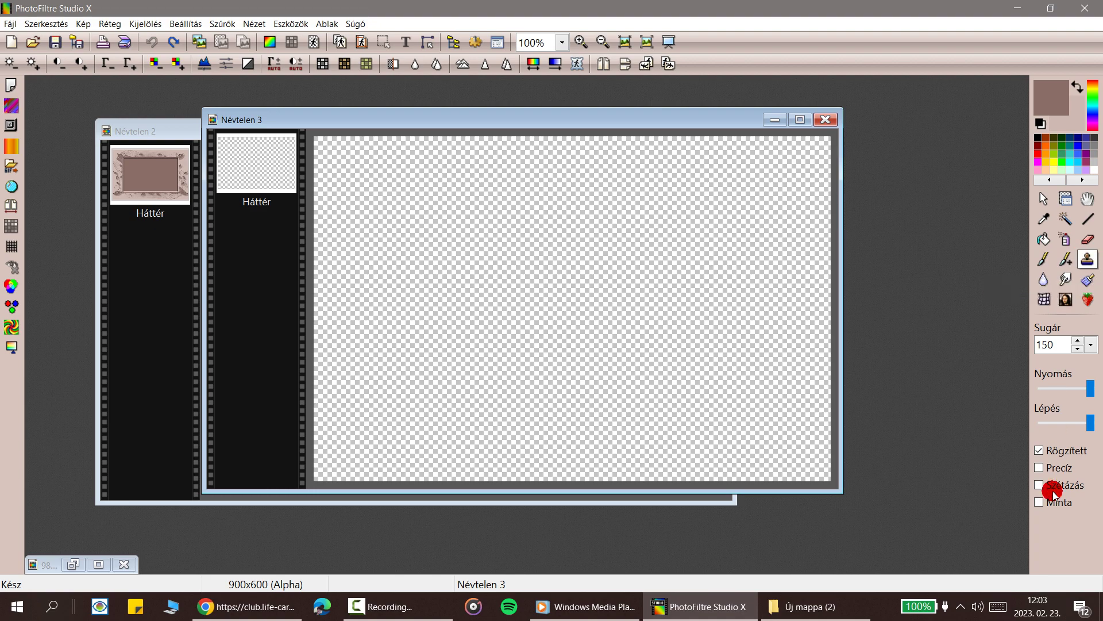
left_click(1040, 502)
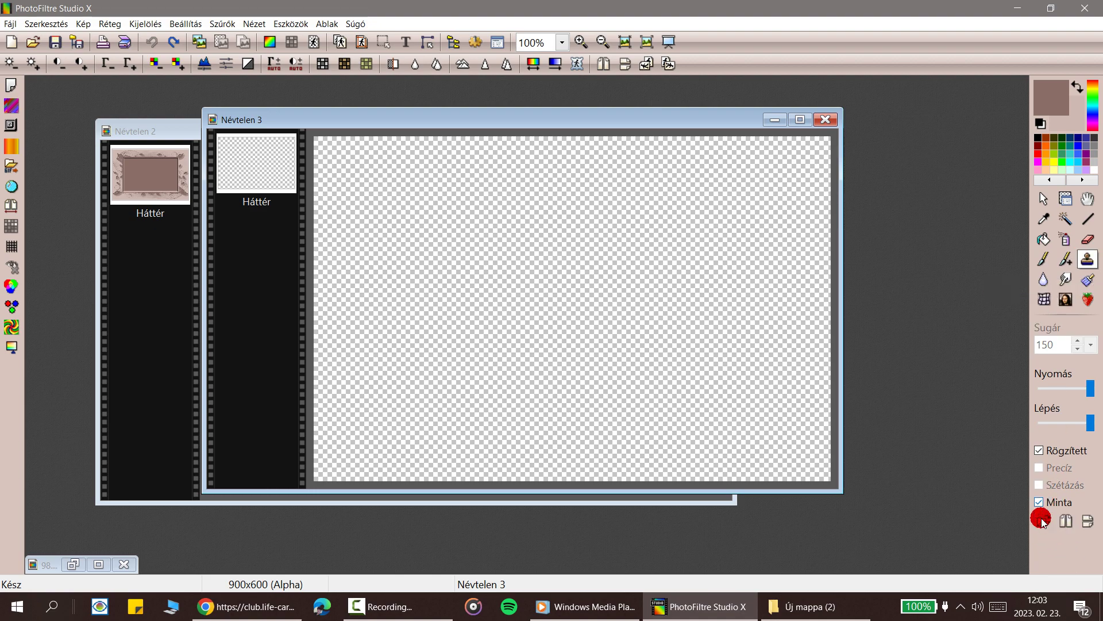
left_click(1043, 522)
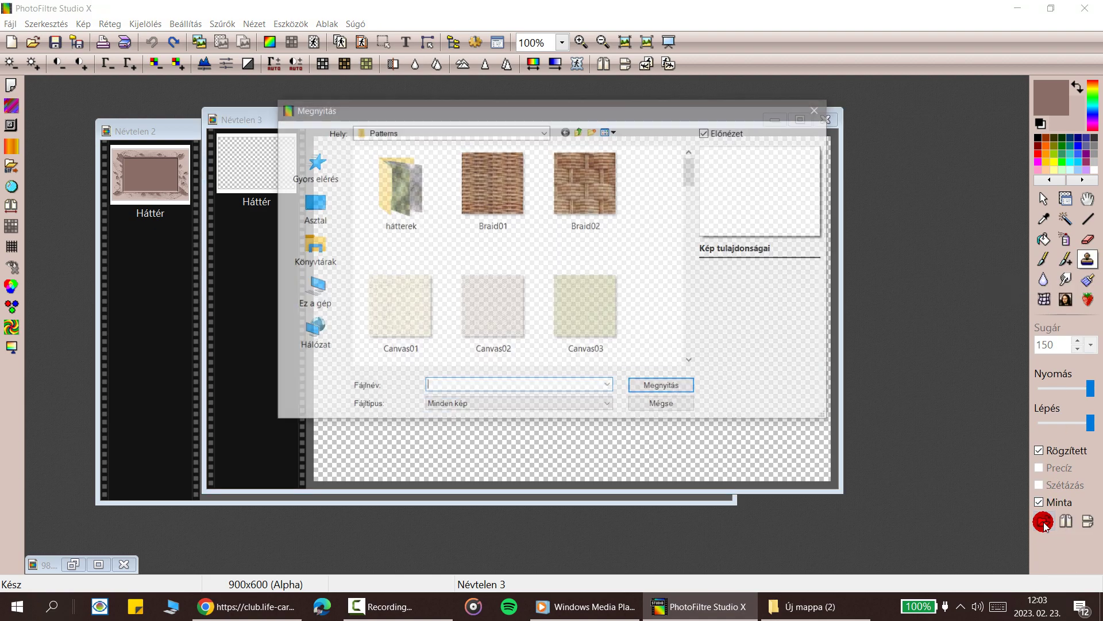
left_click(423, 175)
left_click(399, 187)
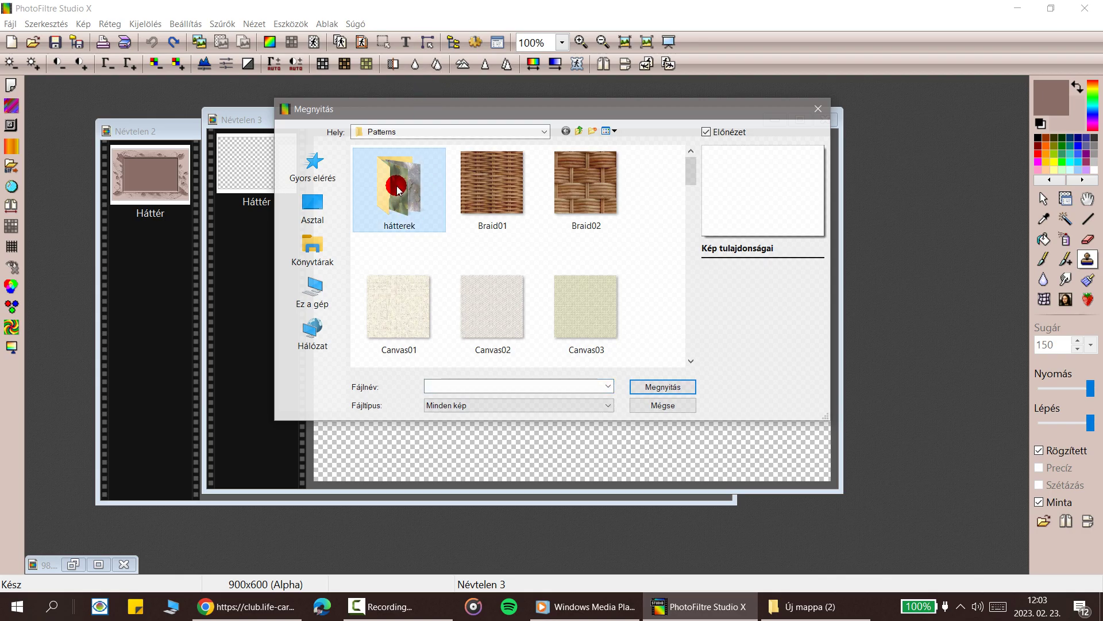
double_click(398, 186)
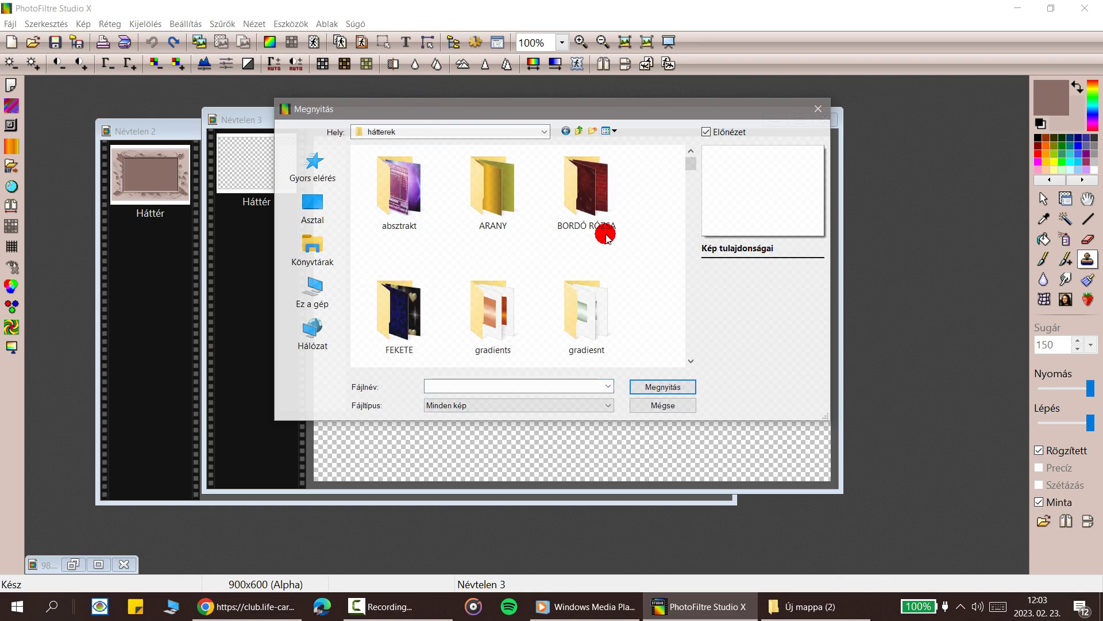
left_click(400, 316)
double_click(400, 316)
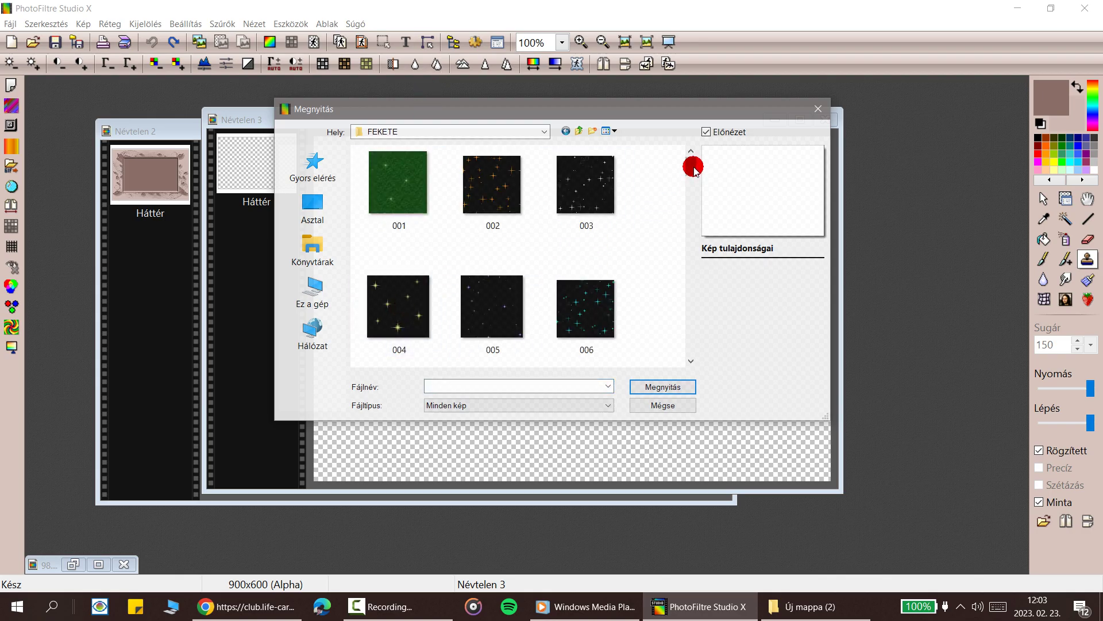
left_click_drag(691, 165, 670, 360)
left_click(383, 189)
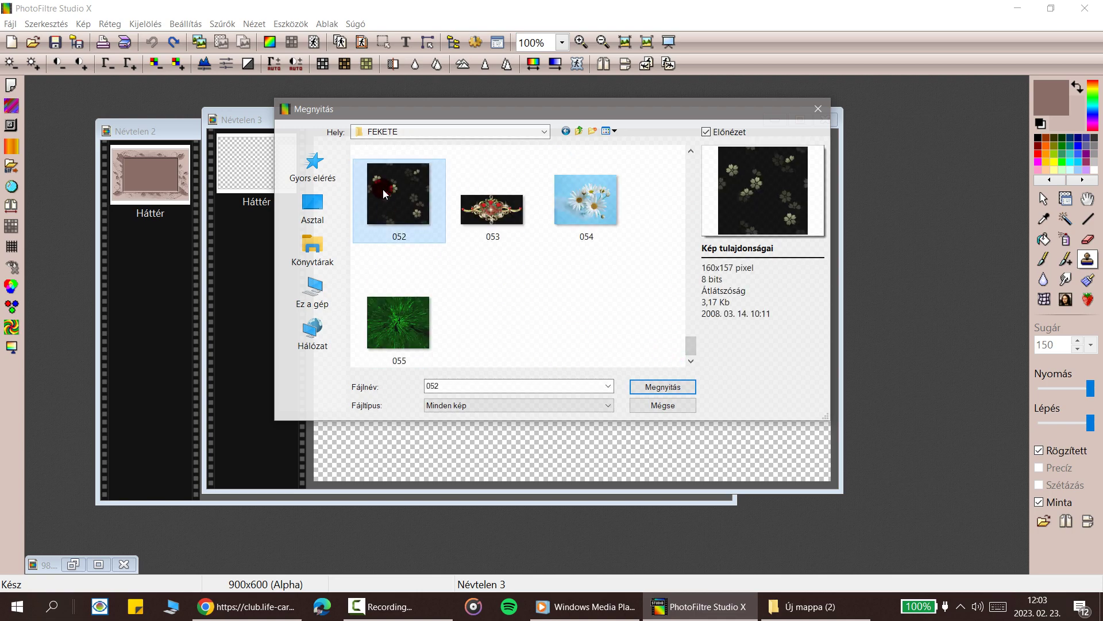
left_click(656, 387)
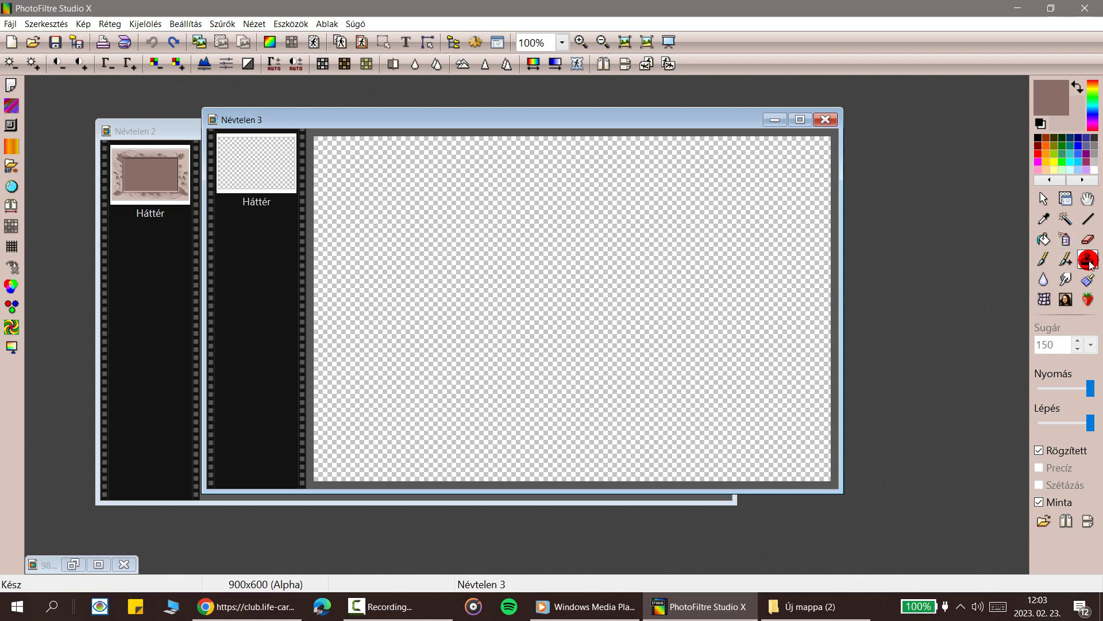
Step: Turn off the stamp's Rögzített option and paint the dark floral pattern over the entire transparent Névtelen 3 image
left_click(1086, 357)
left_click_drag(1090, 477, 1048, 473)
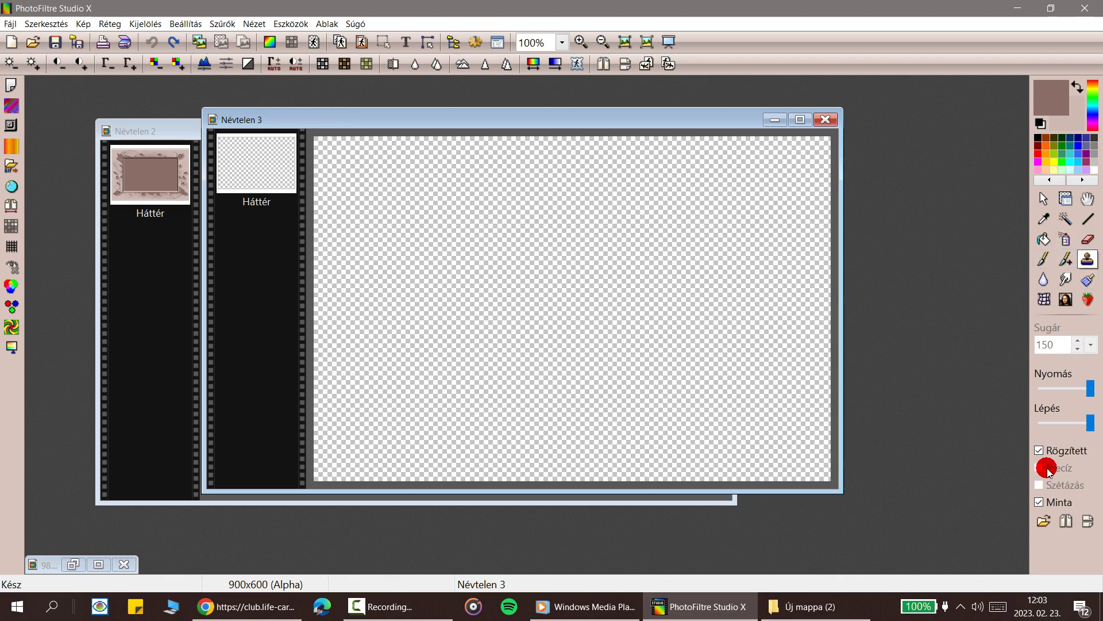
left_click(1039, 451)
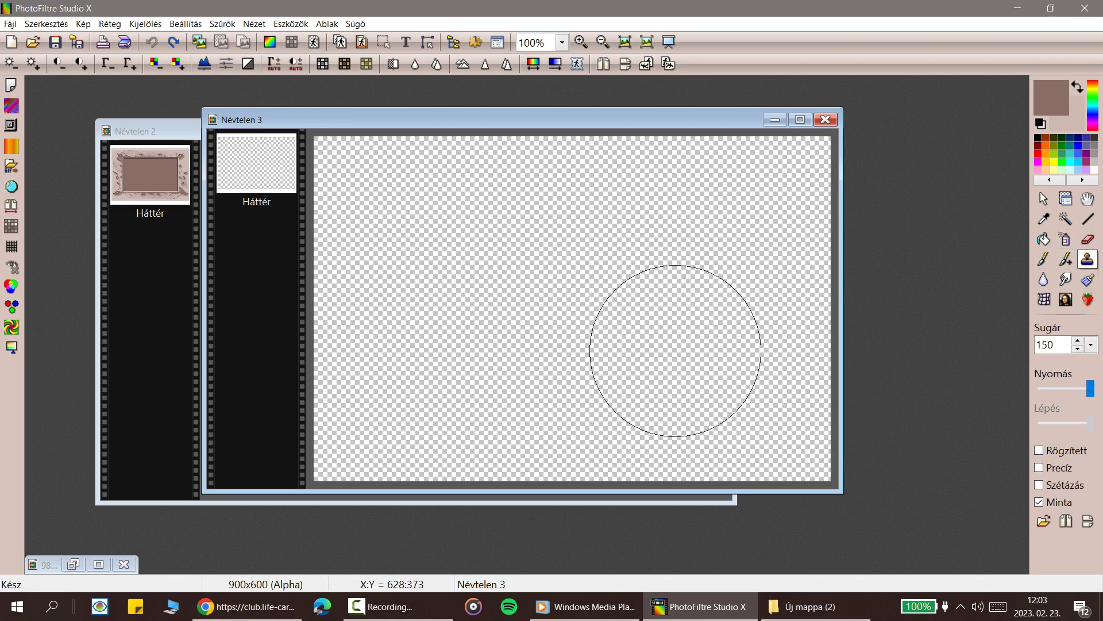
left_click_drag(1030, 493, 1040, 445)
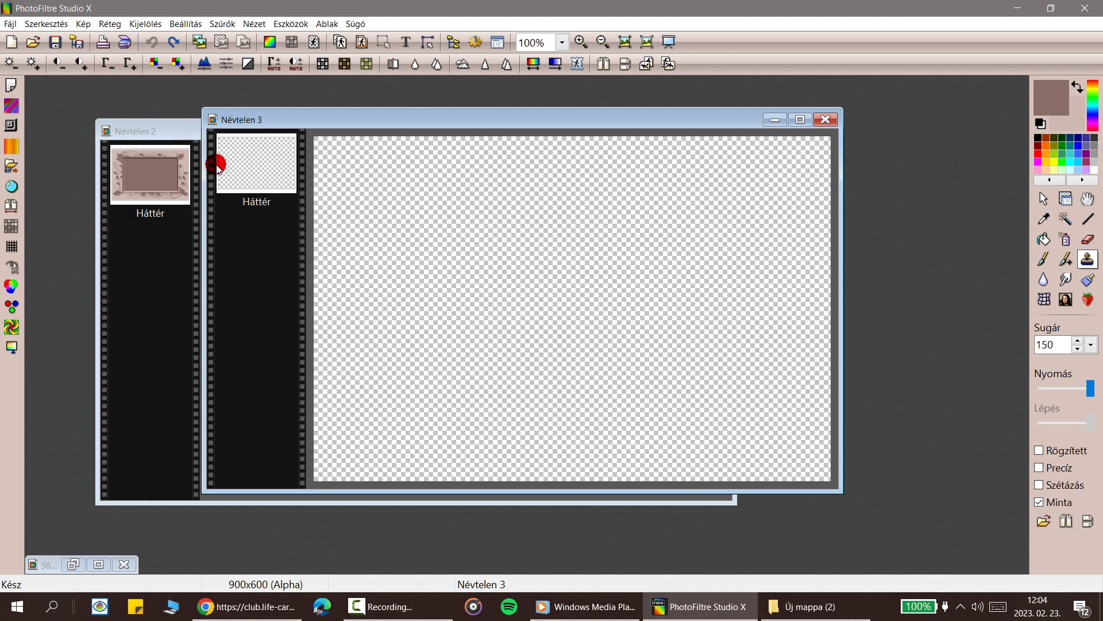
left_click(339, 194)
mouse_move(339, 194)
left_mouse_down()
mouse_move(471, 173)
mouse_move(426, 190)
mouse_move(767, 157)
mouse_move(709, 207)
mouse_move(420, 292)
mouse_move(847, 322)
mouse_move(314, 431)
mouse_move(844, 379)
mouse_move(458, 457)
mouse_move(531, 465)
mouse_move(816, 454)
left_mouse_up()
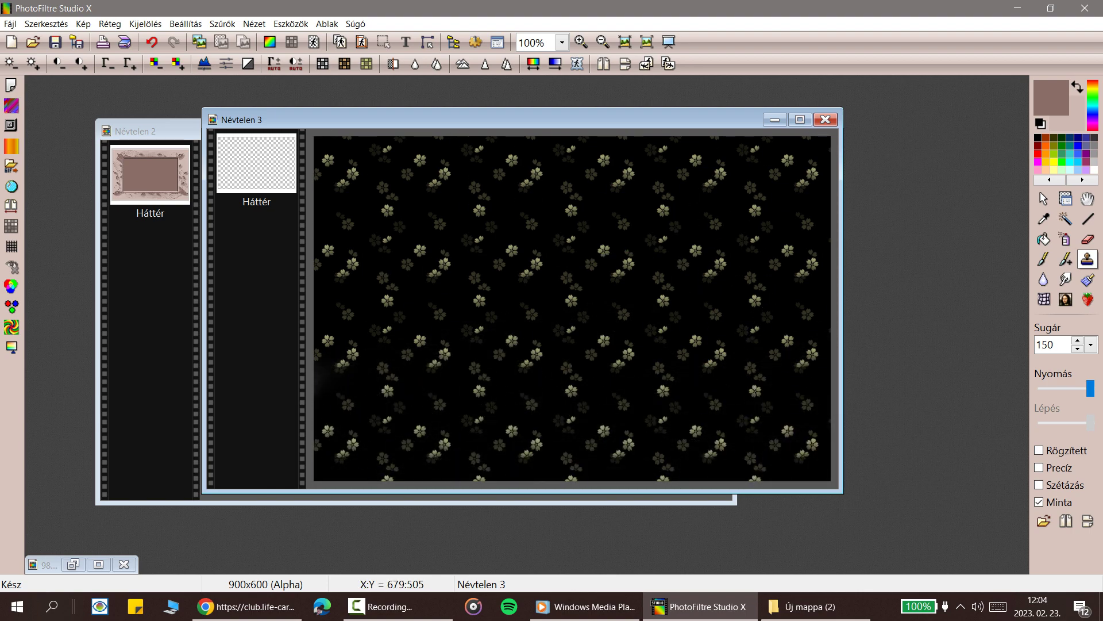
left_click(204, 212)
left_click(357, 104)
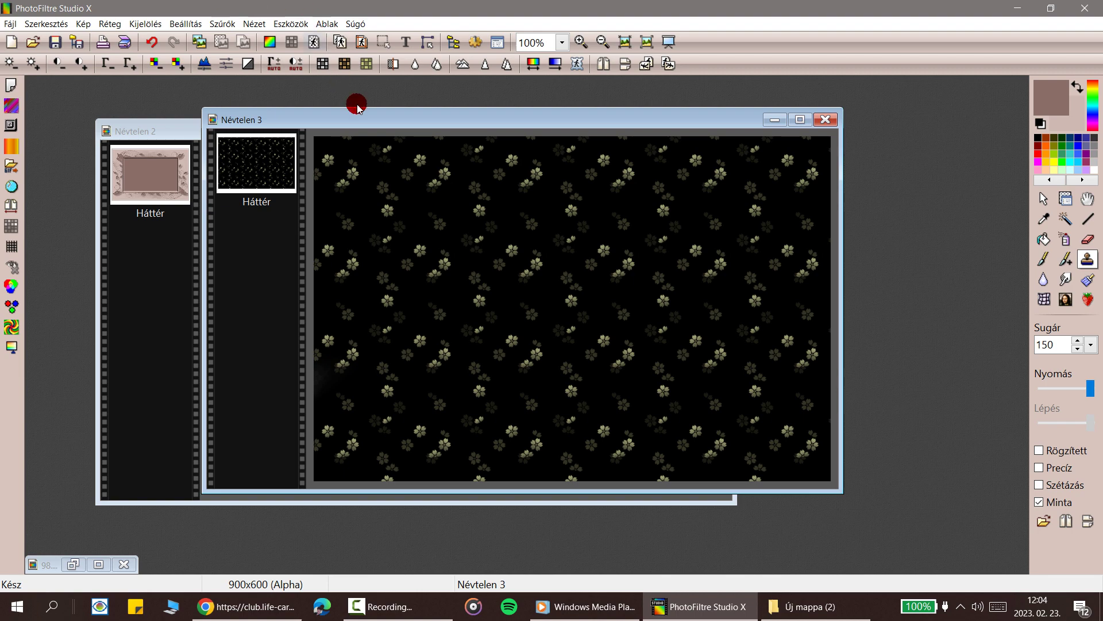
Step: Rearrange the Névtelen 2 and Névtelen 3 image windows, ending with the patterned image in front of the framed design
mouse_move(361, 119)
left_mouse_down()
mouse_move(446, 113)
mouse_move(522, 239)
mouse_move(527, 161)
mouse_move(507, 136)
mouse_move(524, 131)
mouse_move(494, 126)
left_mouse_up()
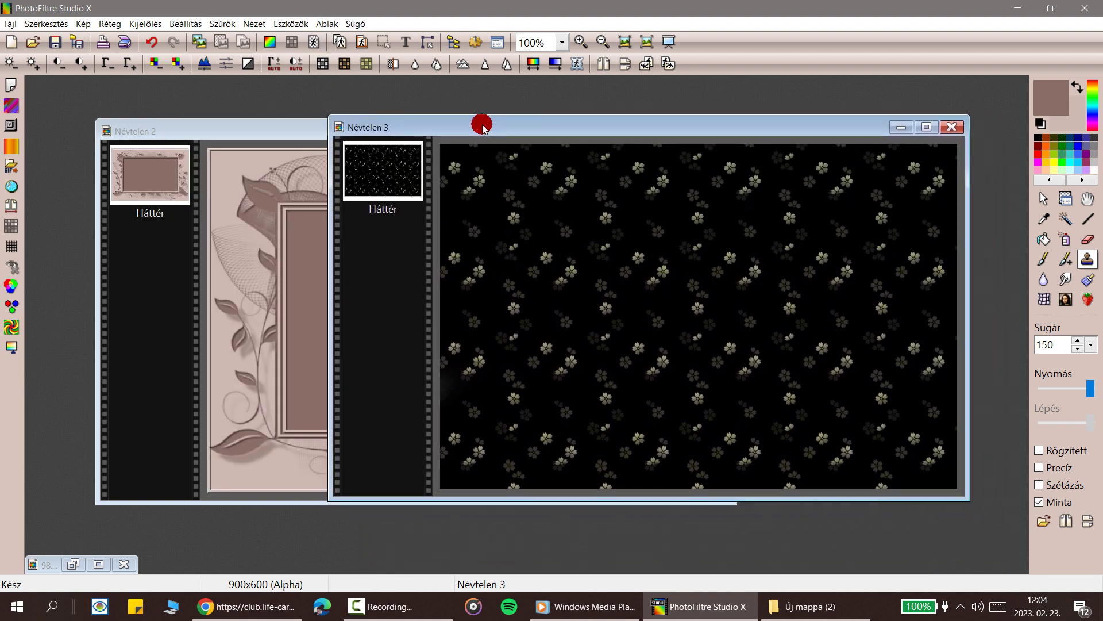
left_click(185, 135)
left_click_drag(186, 135, 134, 133)
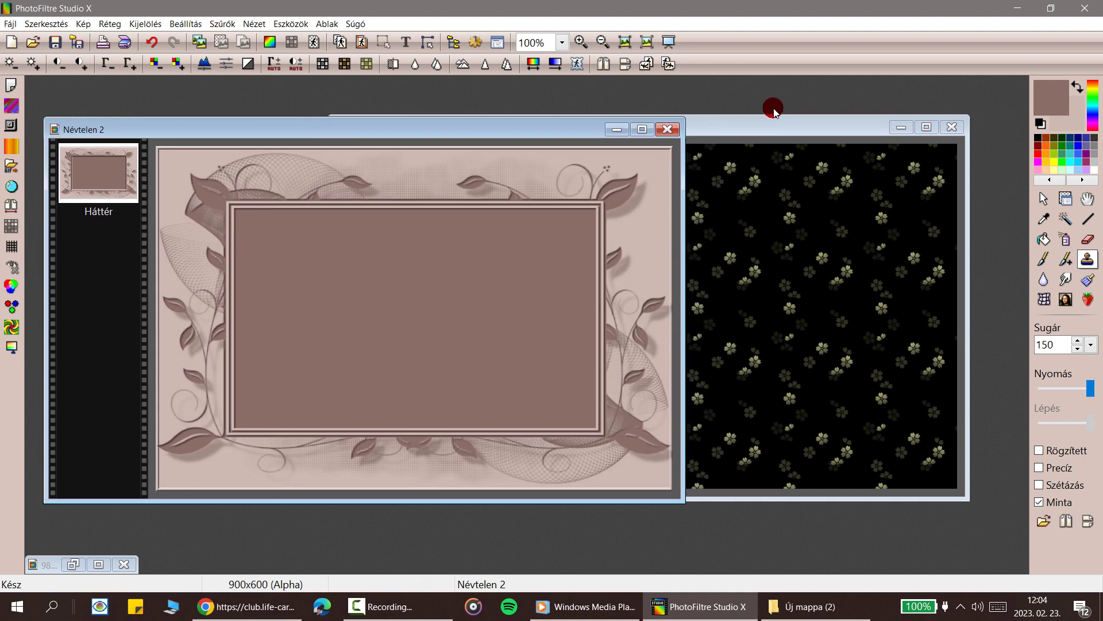
left_click_drag(763, 128, 688, 133)
left_click(1042, 245)
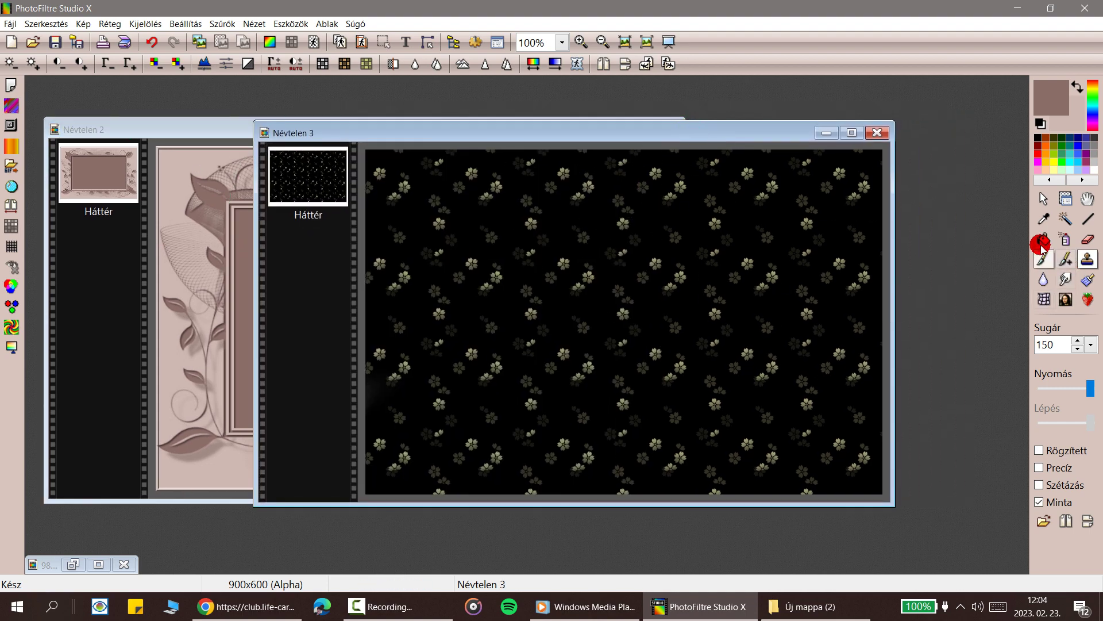
left_click(1089, 260)
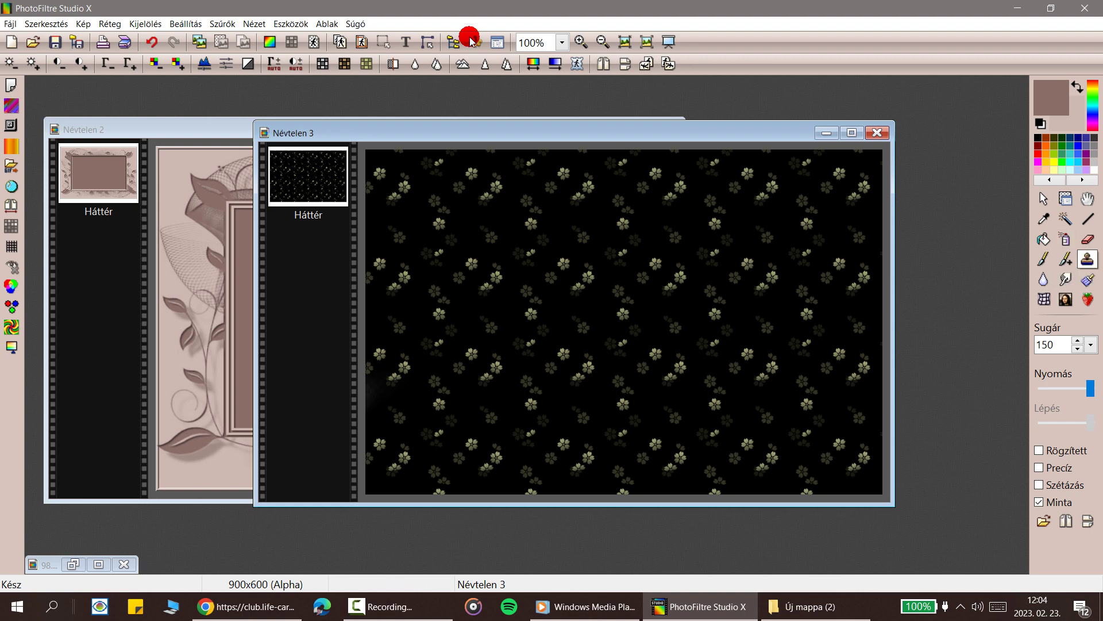
left_click(603, 138)
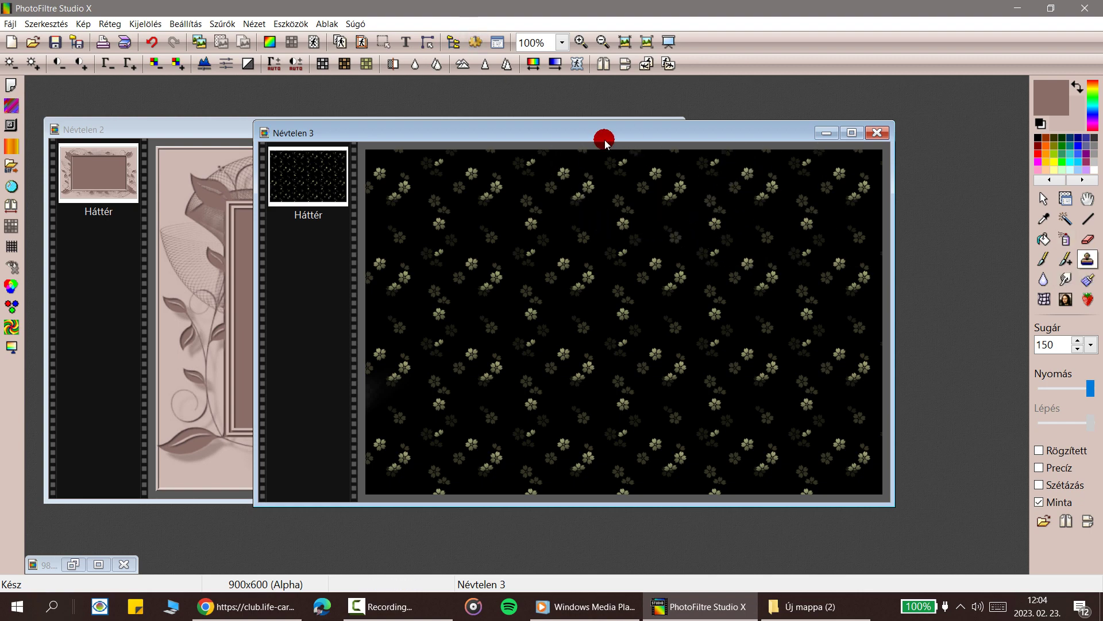
Step: Minimise the patterned Névtelen 3 image and move the framed Névtelen 2 design to the middle of the workspace
left_click(1067, 199)
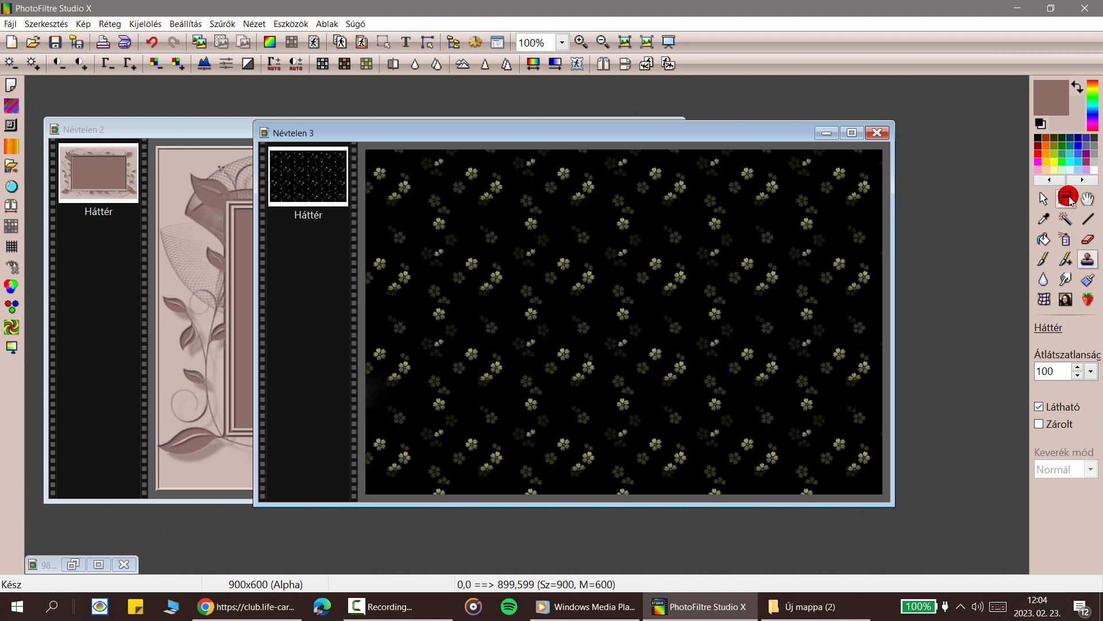
left_click(827, 133)
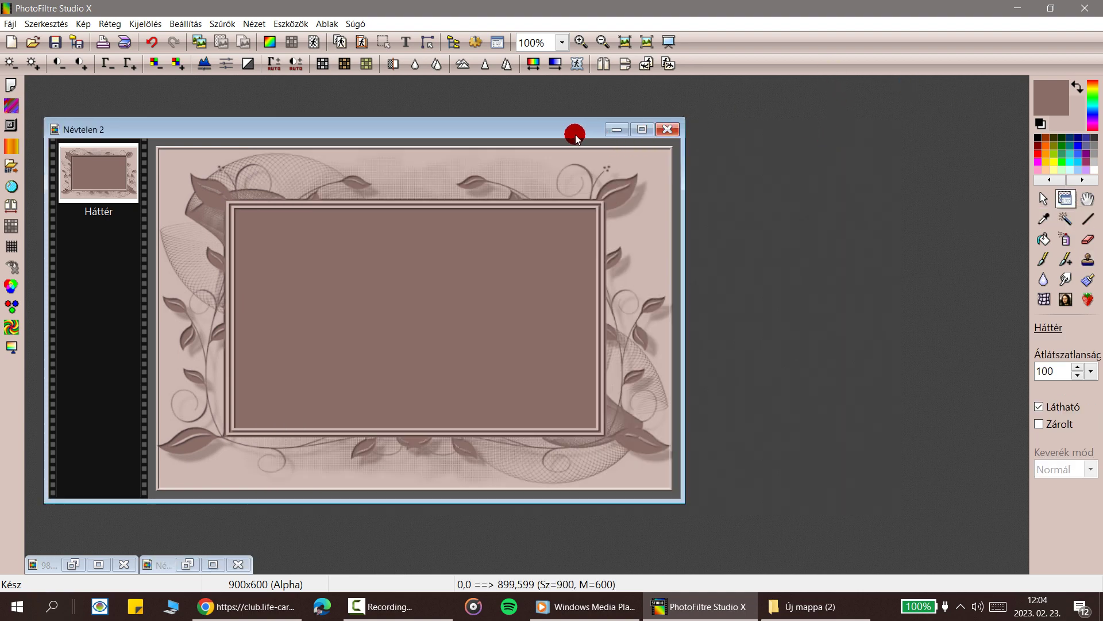
left_click_drag(574, 133, 686, 130)
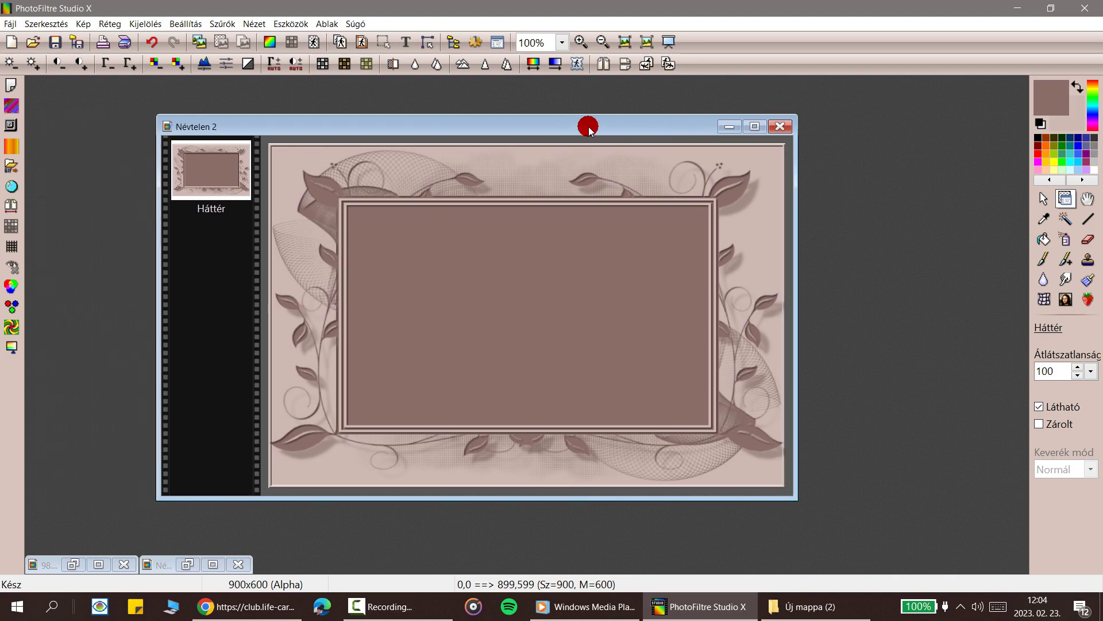
left_click(1089, 239)
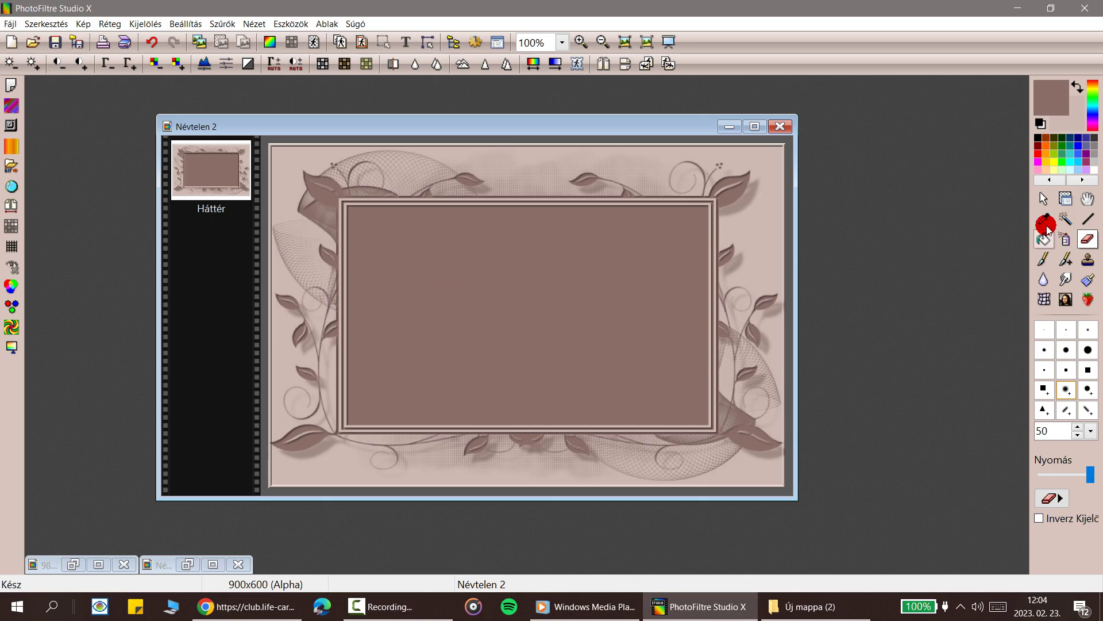
left_click(1068, 199)
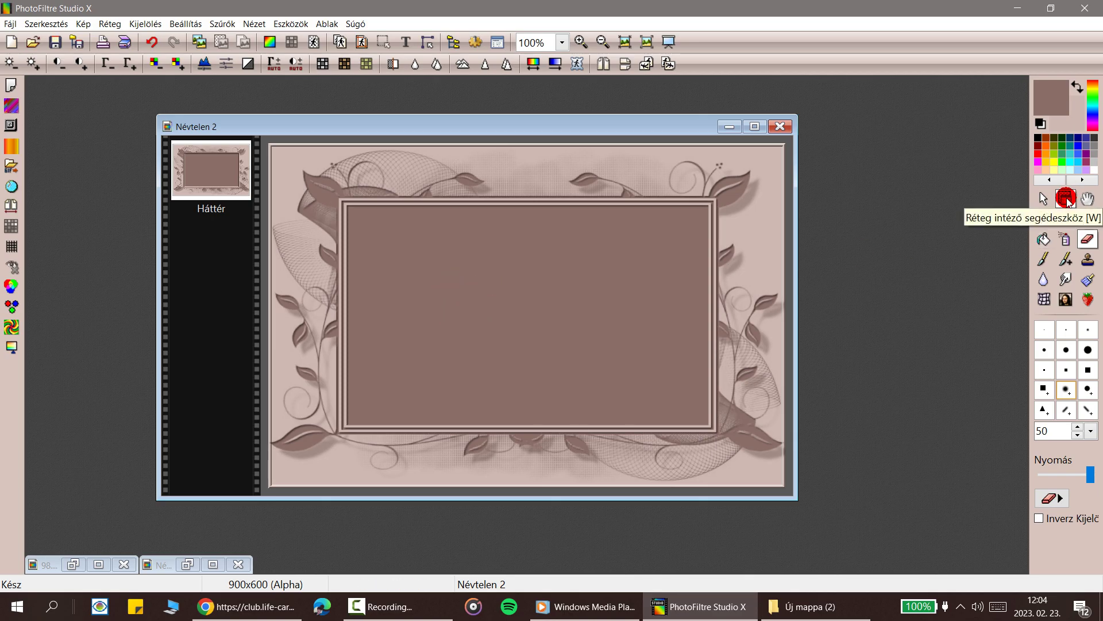
left_click(1069, 198)
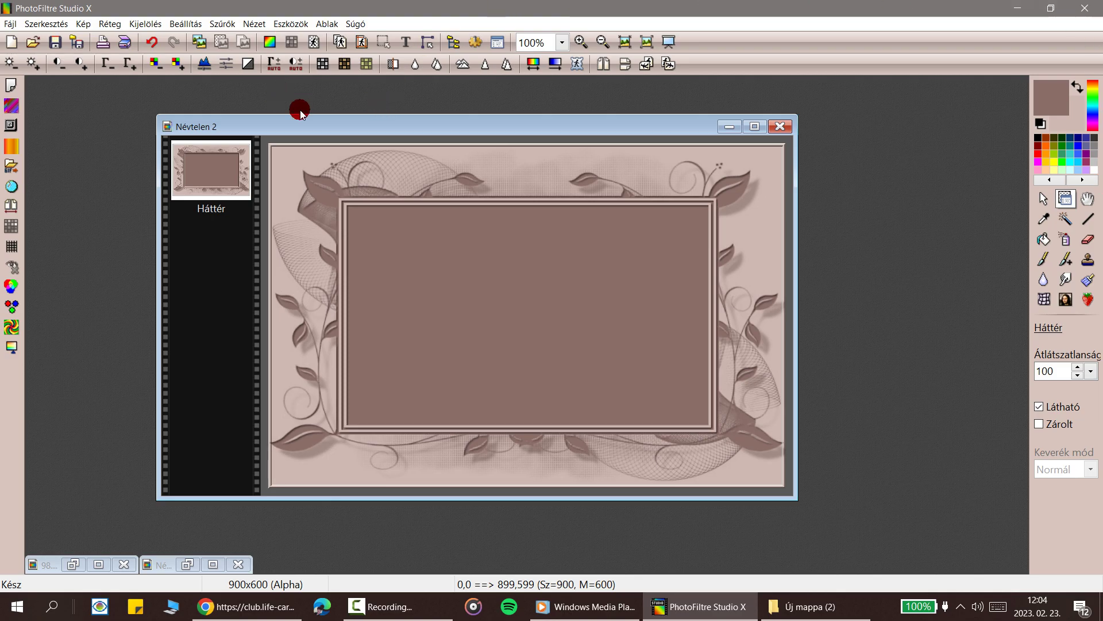
left_click_drag(314, 126, 270, 127)
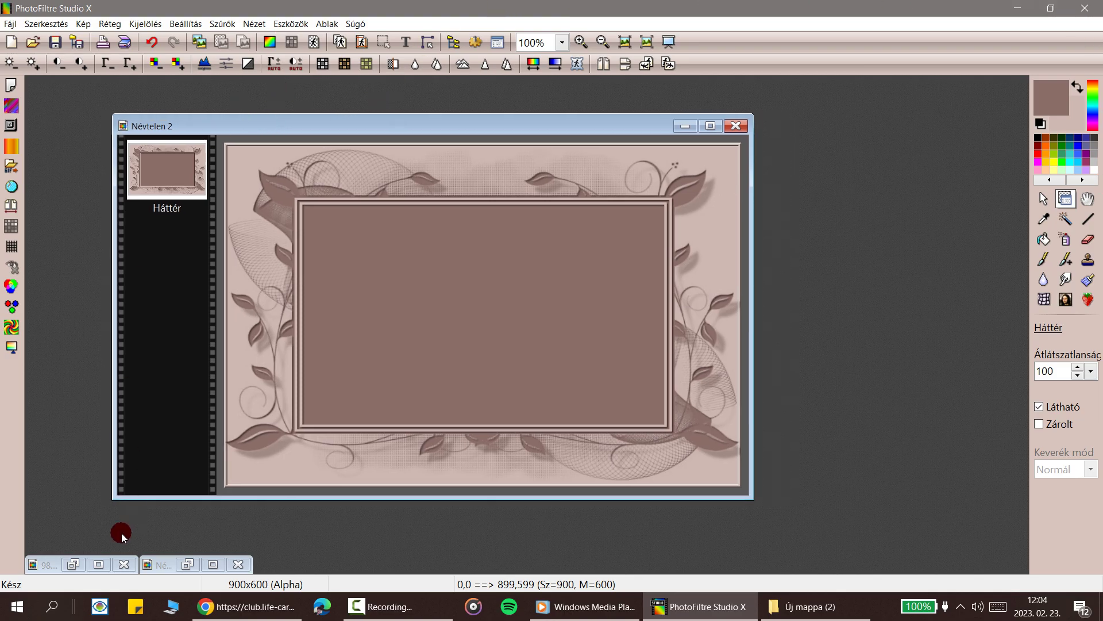
Step: Restore the minimised 98.png rose image, move it over the framed design and copy it
left_click(72, 564)
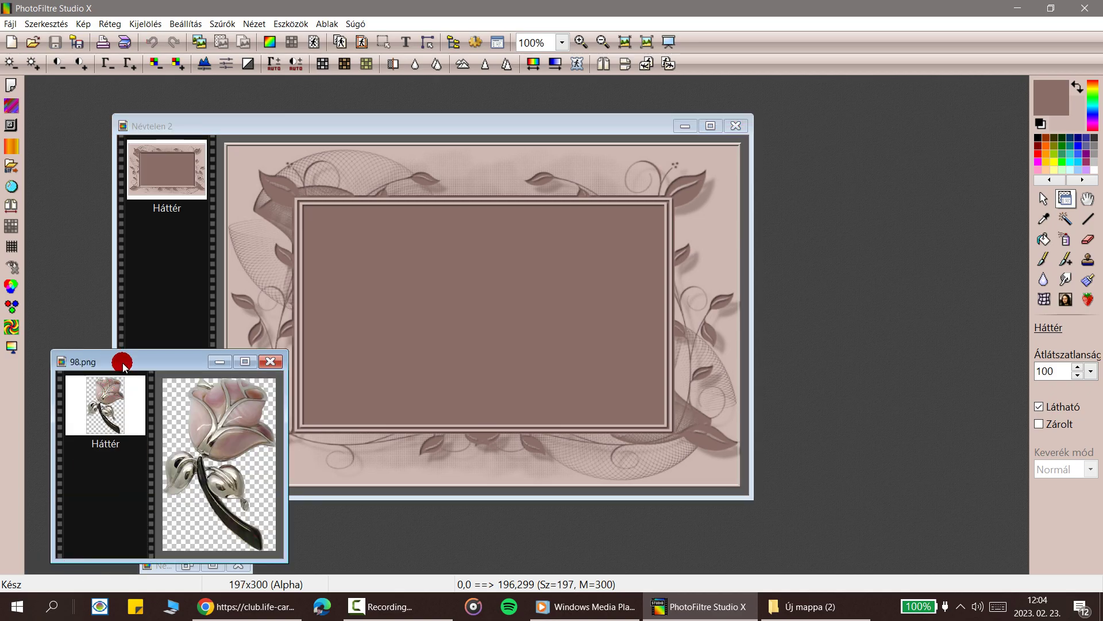
left_click_drag(114, 357, 279, 232)
right_click(286, 237)
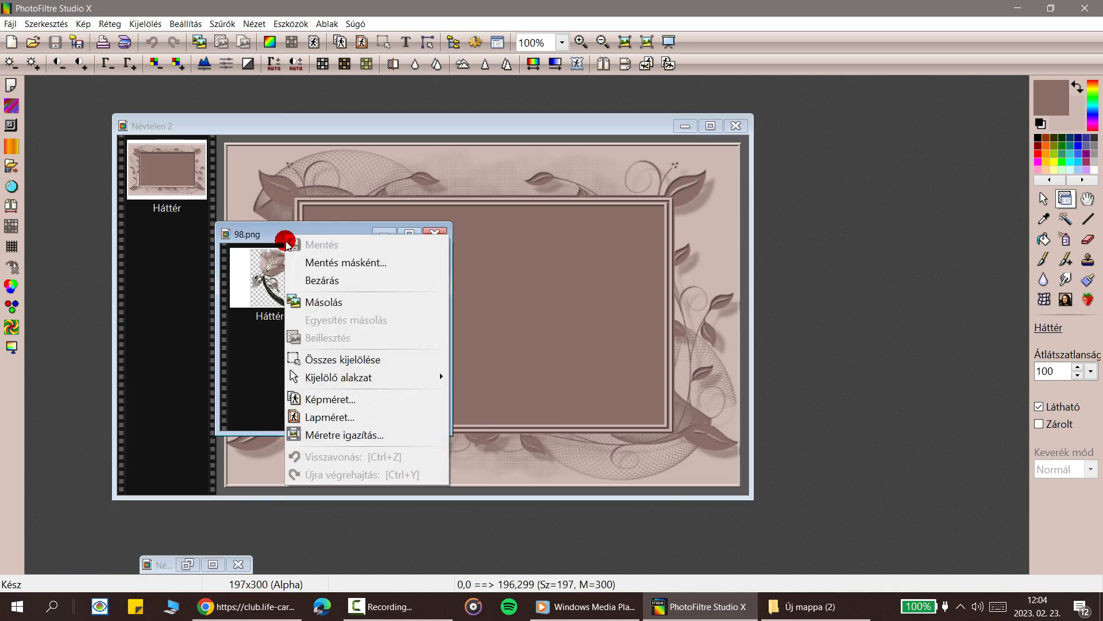
left_click(317, 230)
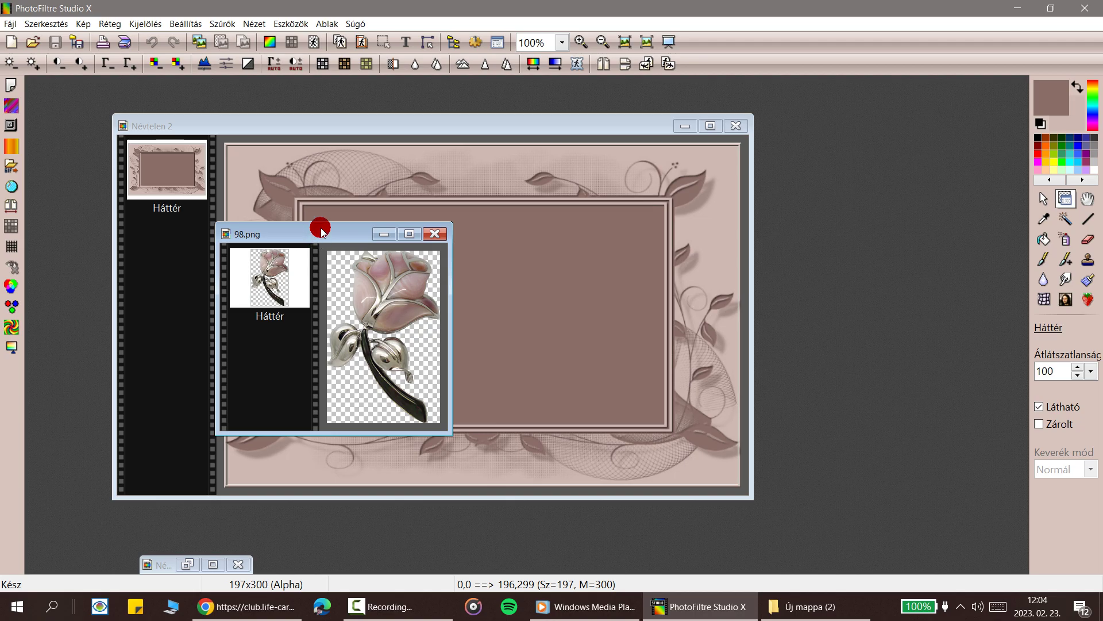
right_click(320, 230)
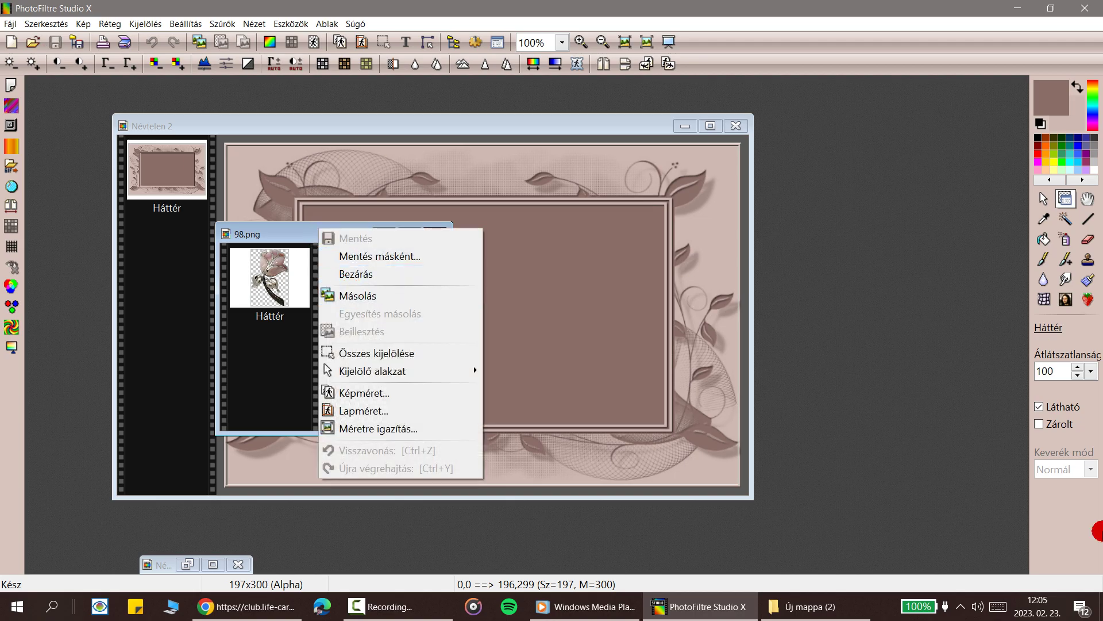
left_click(259, 234)
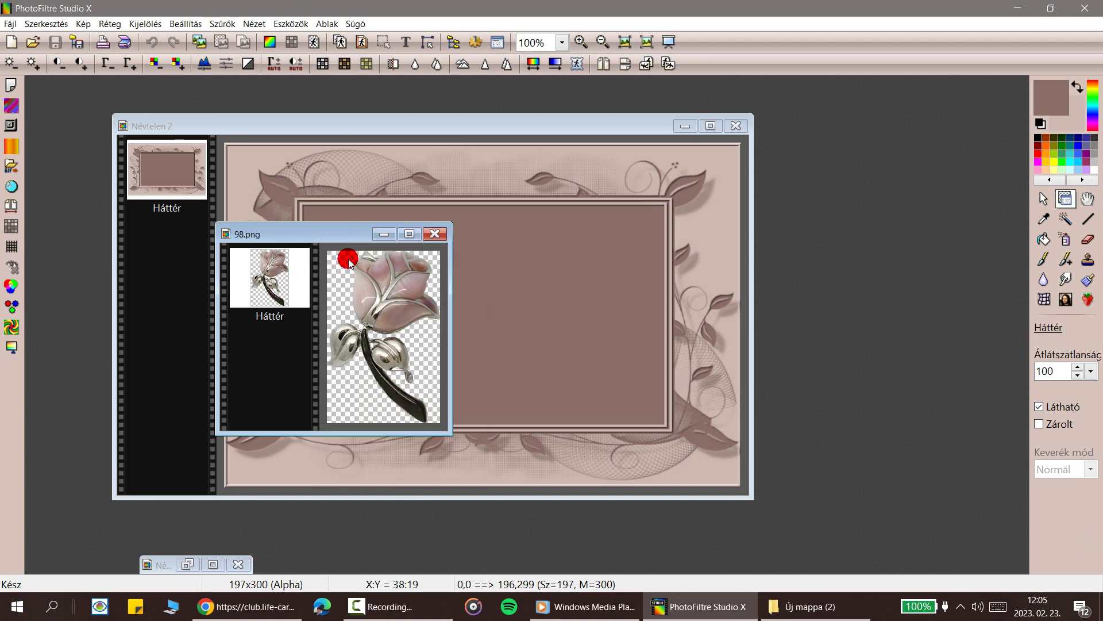
left_click(45, 23)
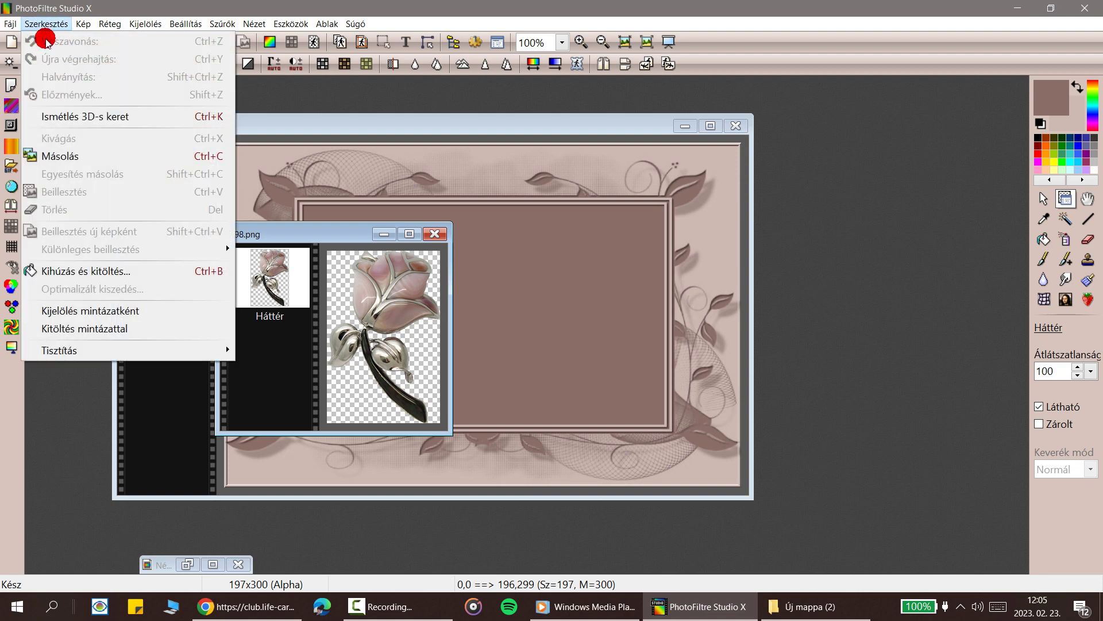
left_click(81, 156)
Step: Paste the rose into the Névtelen 2 design as a new layer and move it to the left part of the inner frame
left_click(456, 126)
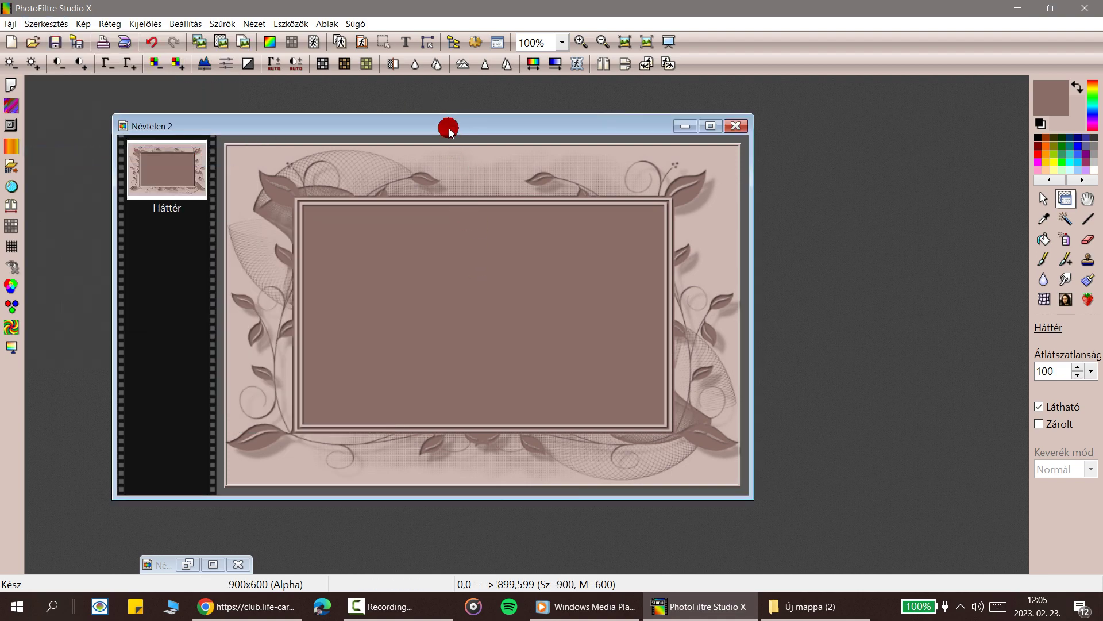
right_click(450, 131)
left_click(31, 24)
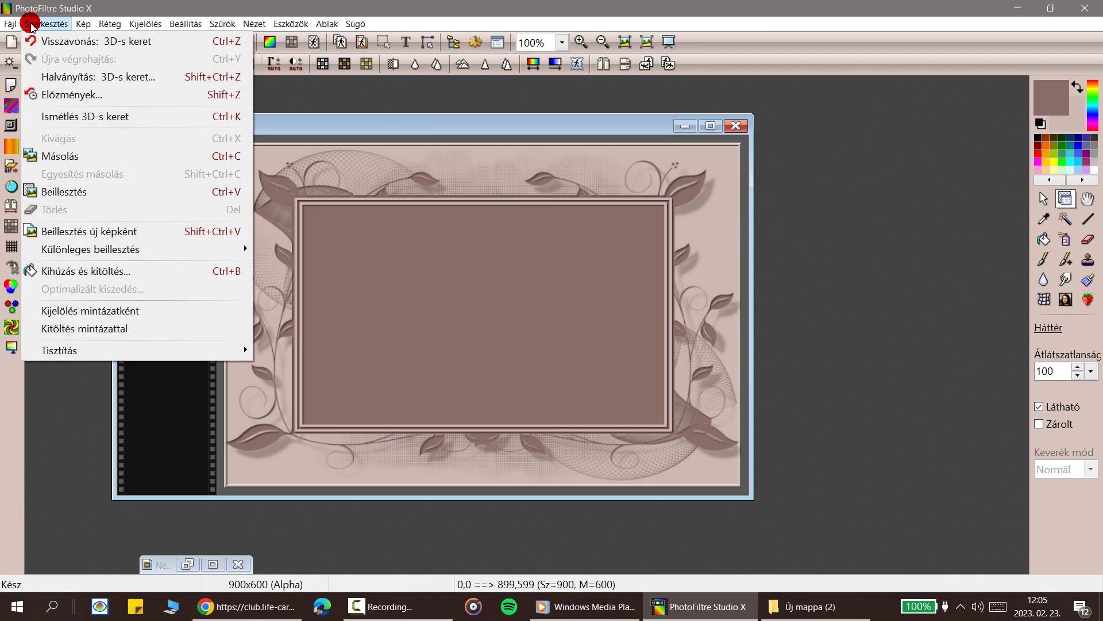
left_click(70, 190)
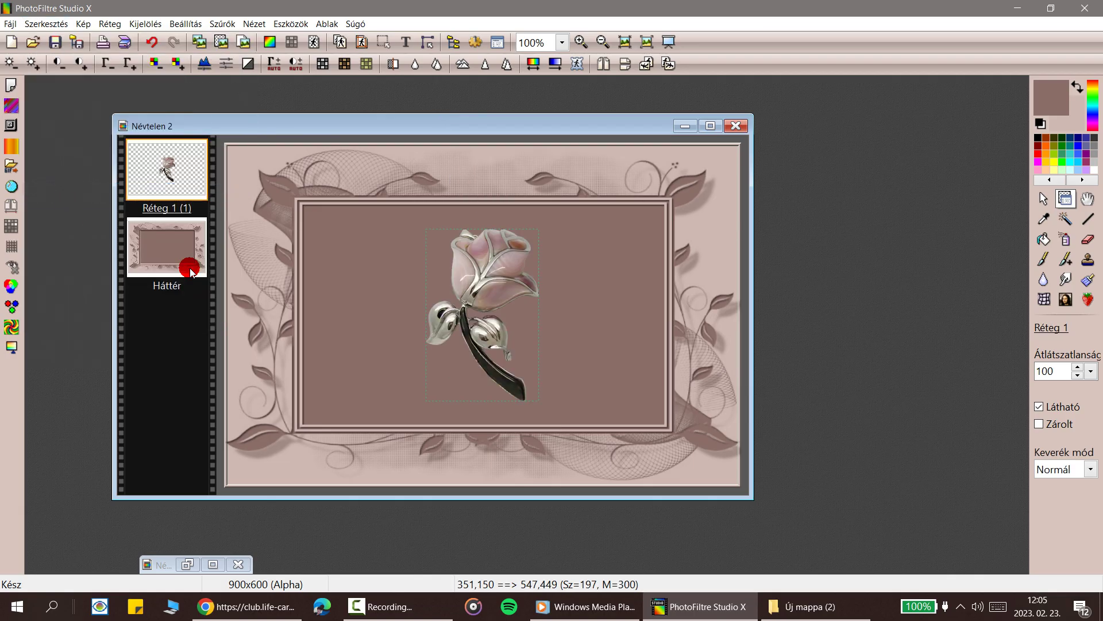
left_click_drag(480, 273, 386, 285)
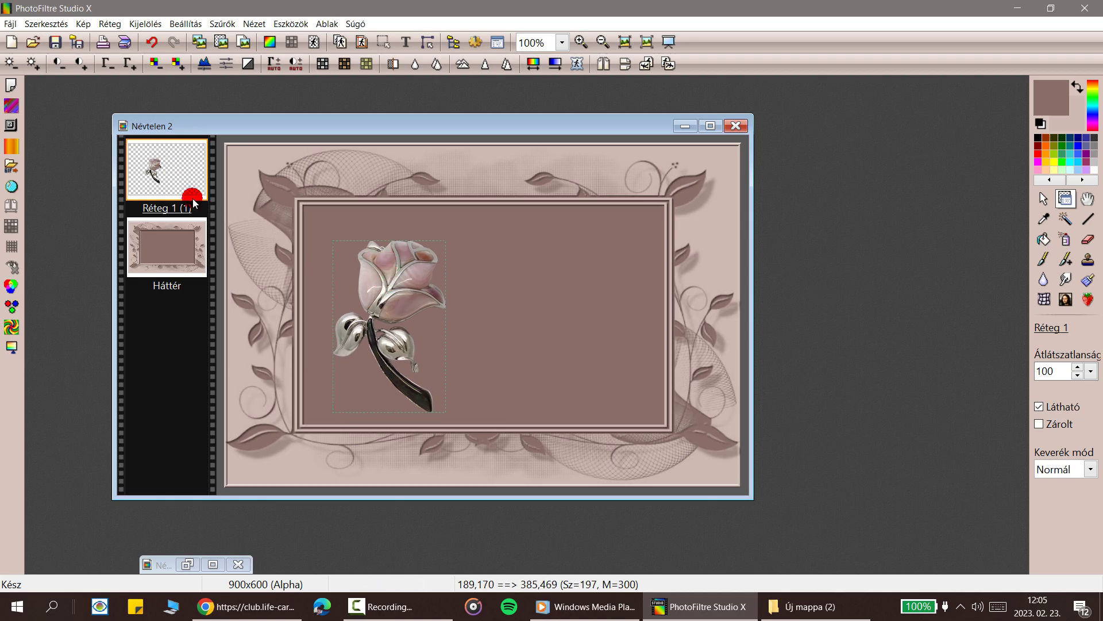
Step: Rotate the rose layer by -20° with Szabad átalakítás and move it down towards the inner frame's lower edge
right_click(171, 164)
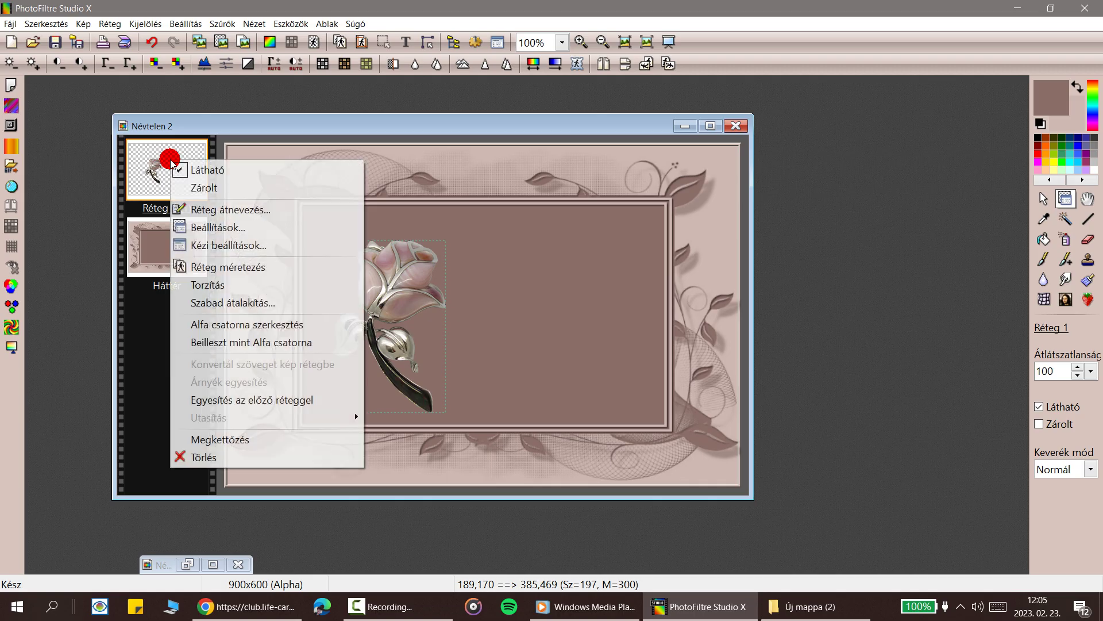
left_click(240, 303)
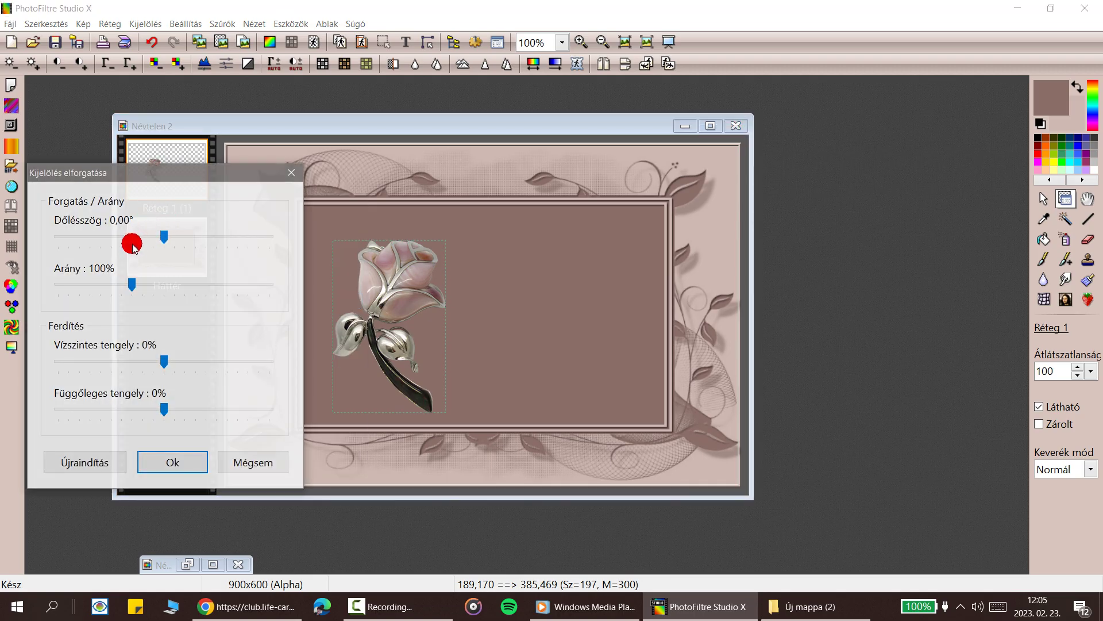
left_click_drag(197, 172, 178, 171)
left_click(132, 237)
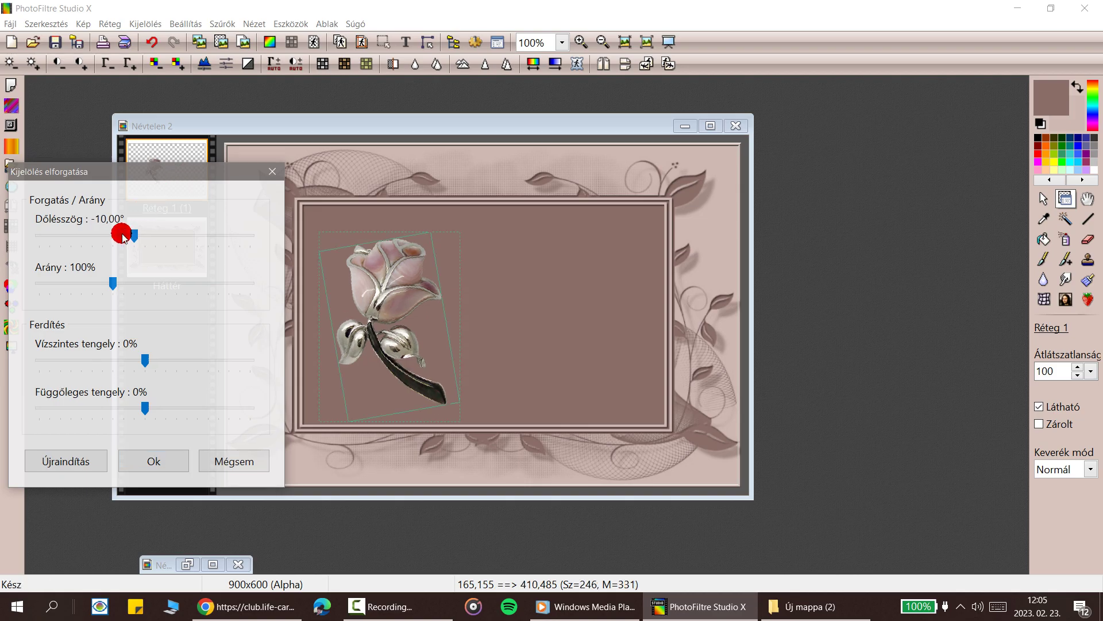
left_click(109, 237)
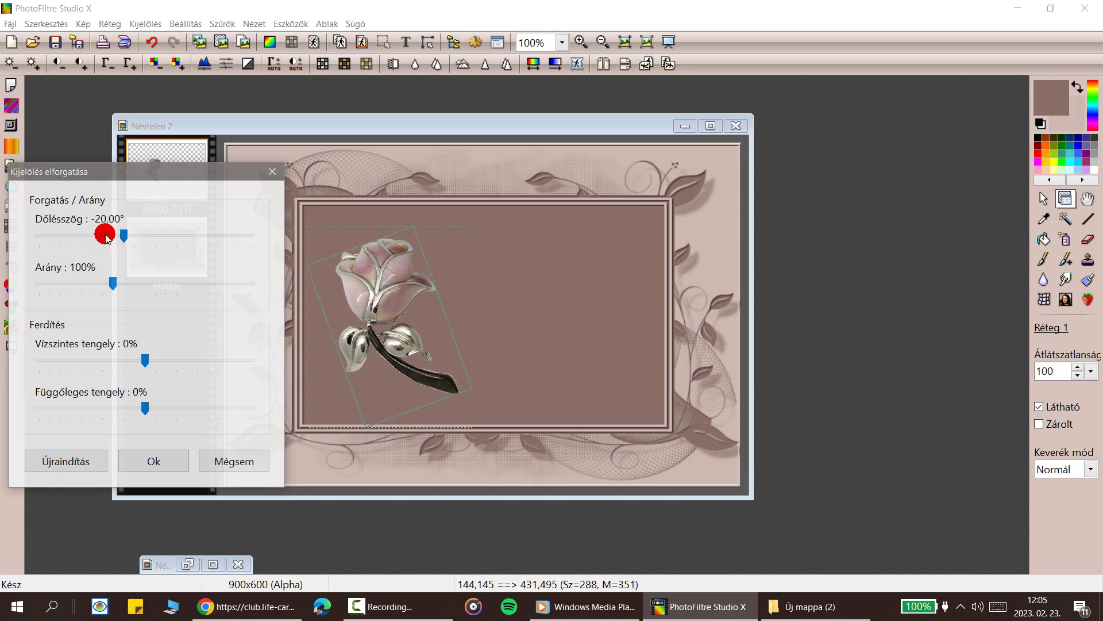
left_click(154, 462)
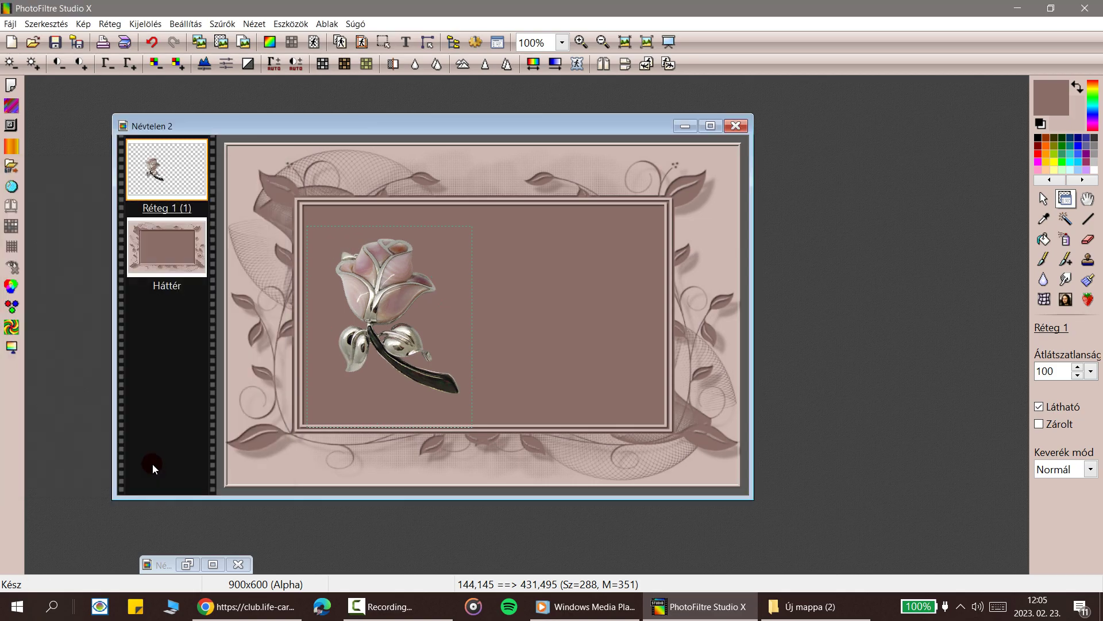
left_click_drag(386, 295, 386, 323)
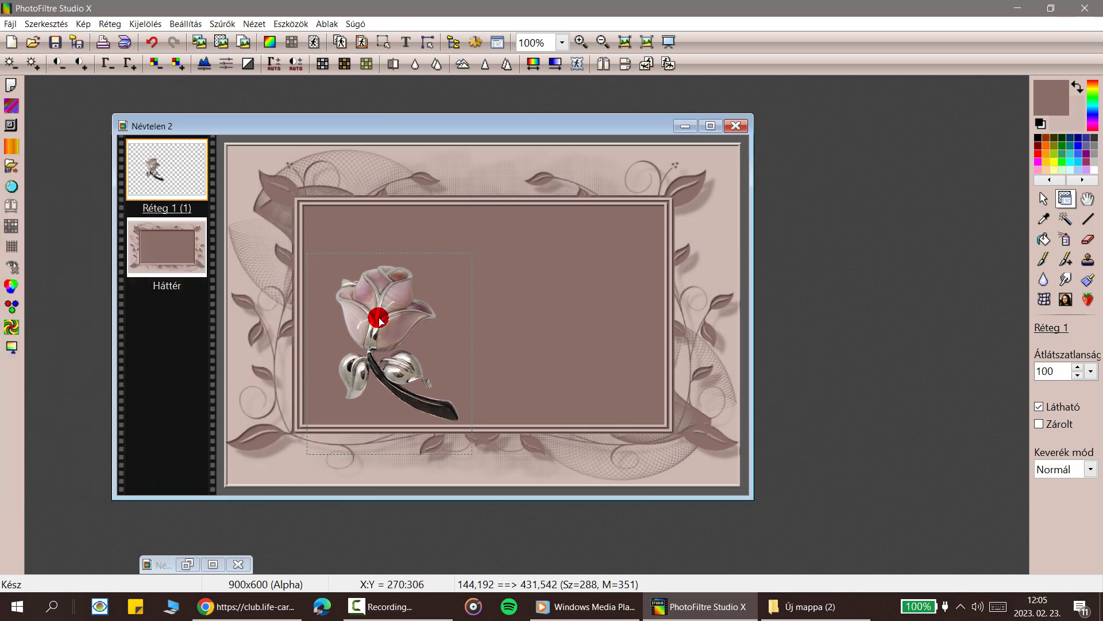
Step: Turn on the shadow (Árnyék) in the rose layer's settings and set its X offset to 2
left_click(201, 162)
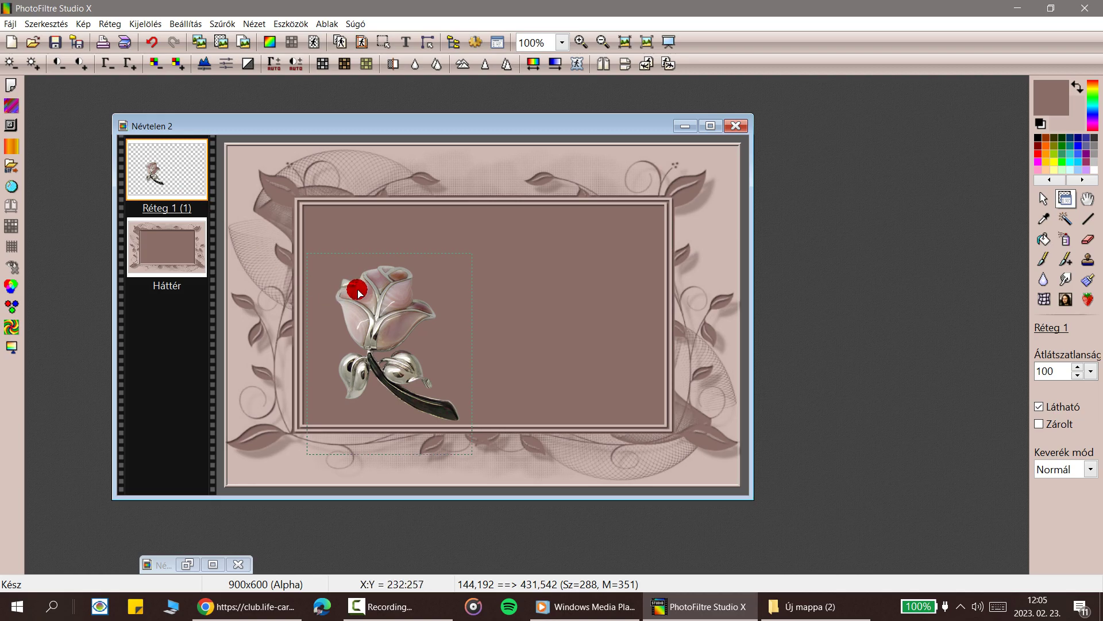
mouse_move(142, 191)
left_mouse_down()
mouse_move(154, 155)
mouse_move(214, 254)
mouse_move(160, 251)
mouse_move(148, 167)
mouse_move(387, 323)
mouse_move(235, 211)
mouse_move(611, 270)
mouse_move(603, 305)
mouse_move(581, 147)
left_mouse_up()
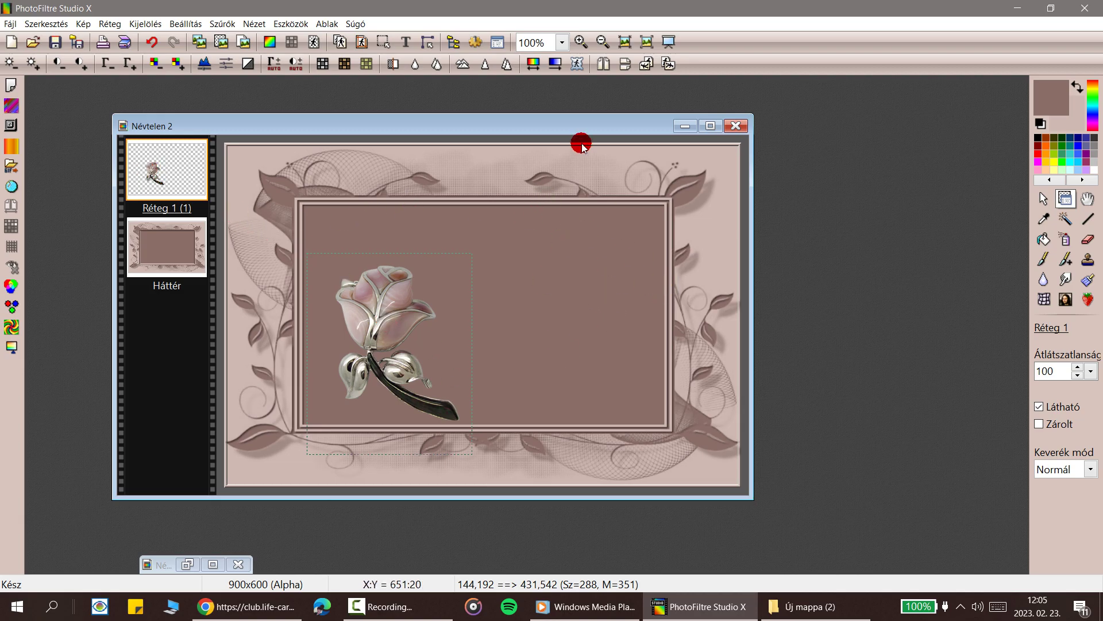
left_click(158, 246)
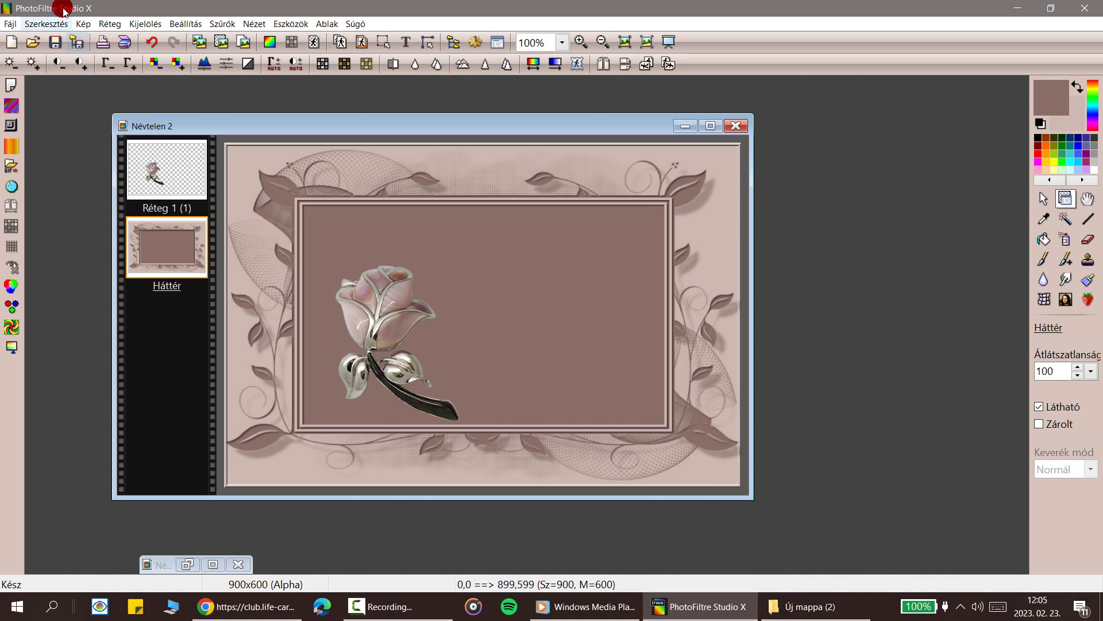
left_click(143, 173)
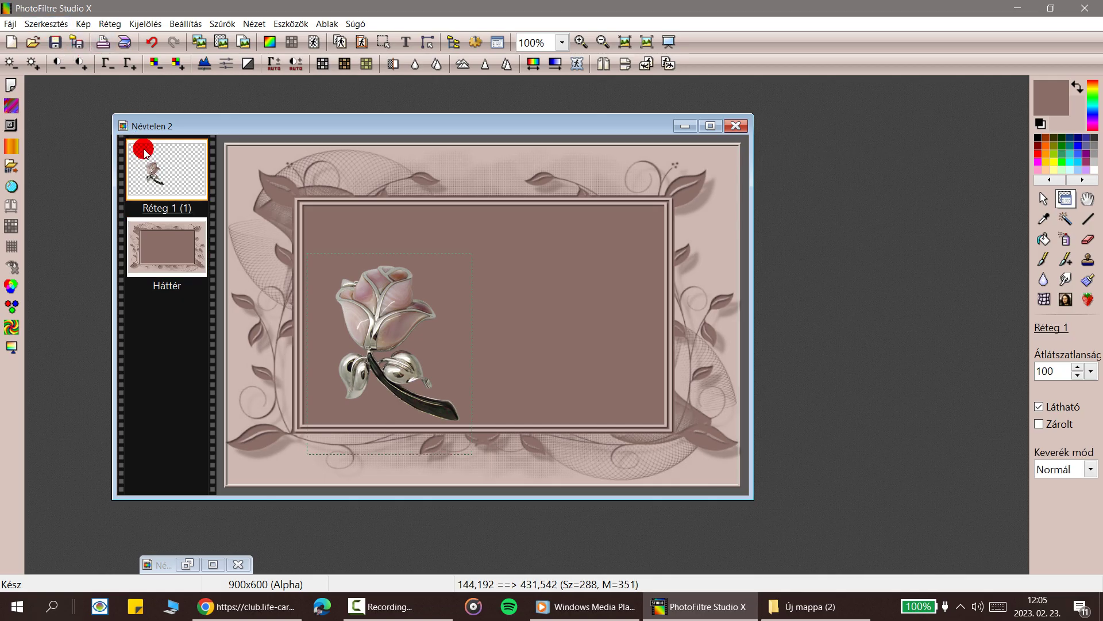
left_click(80, 23)
left_click(109, 24)
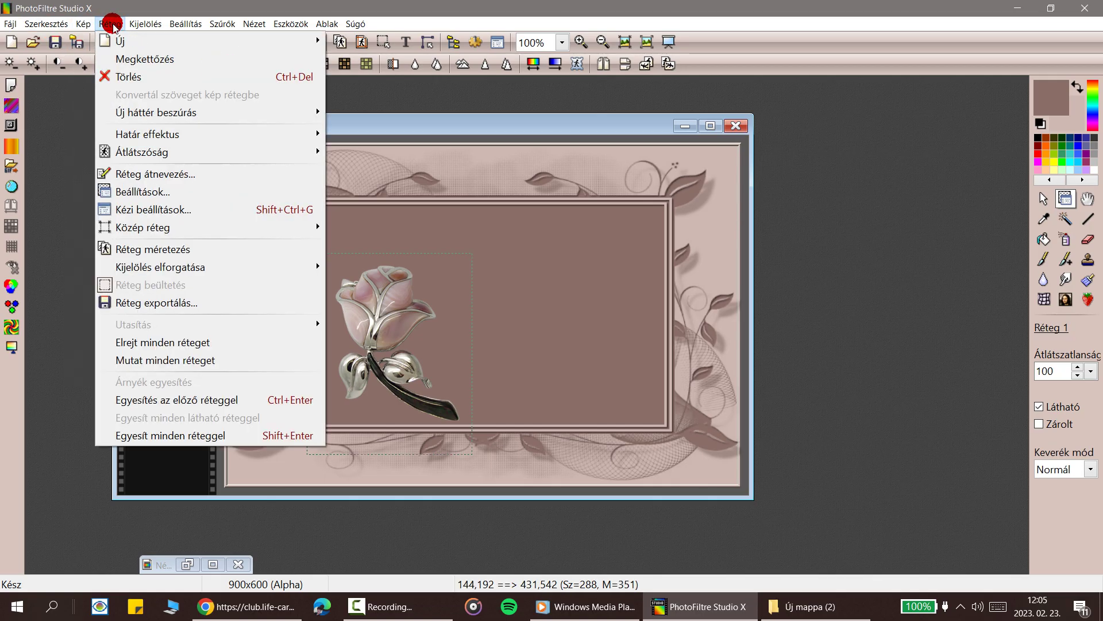
left_click(153, 198)
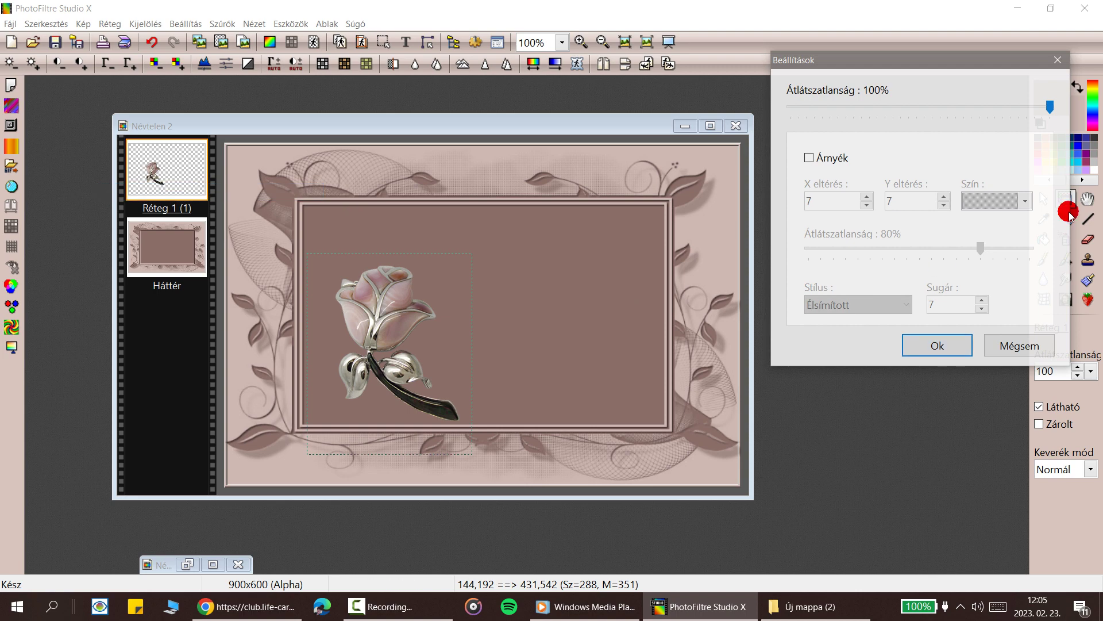
left_click(816, 156)
left_click(866, 205)
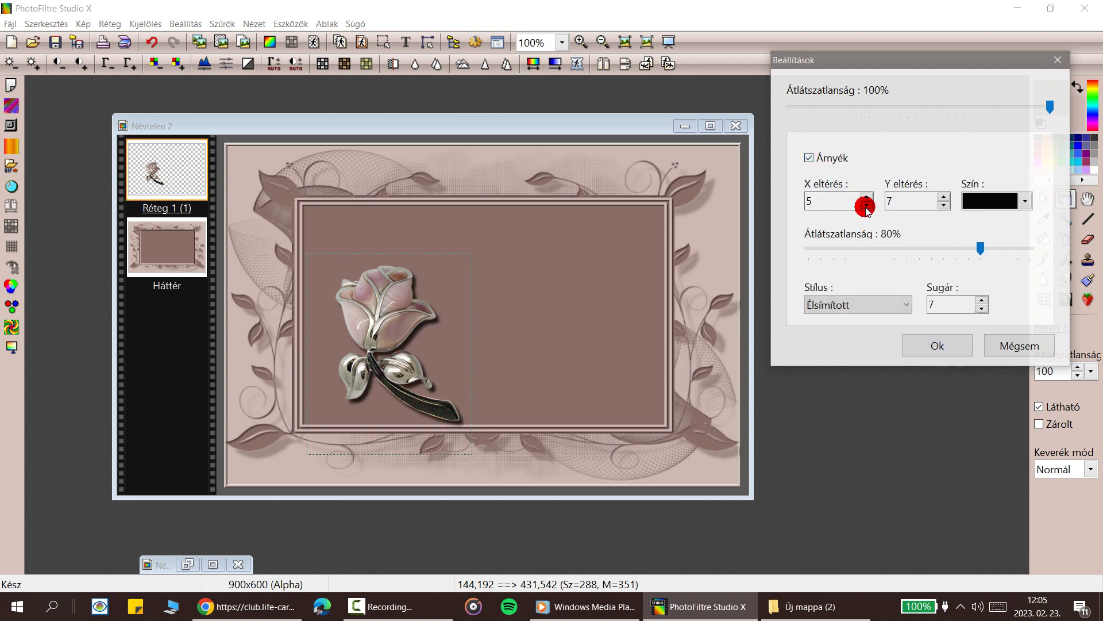
left_click(866, 205)
left_click(866, 205)
left_click(867, 205)
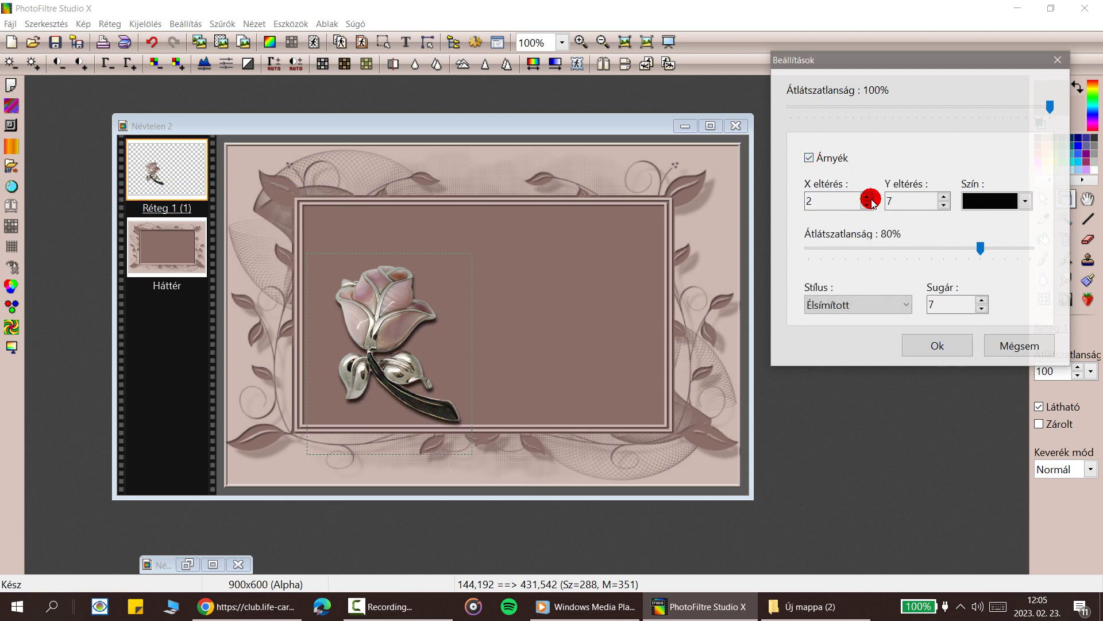
Step: Set the rose shadow's Y offset to 2 and its radius (Sugár) to 2, and apply the layer settings
left_click(944, 206)
left_click(943, 205)
left_click(943, 205)
left_click(943, 205)
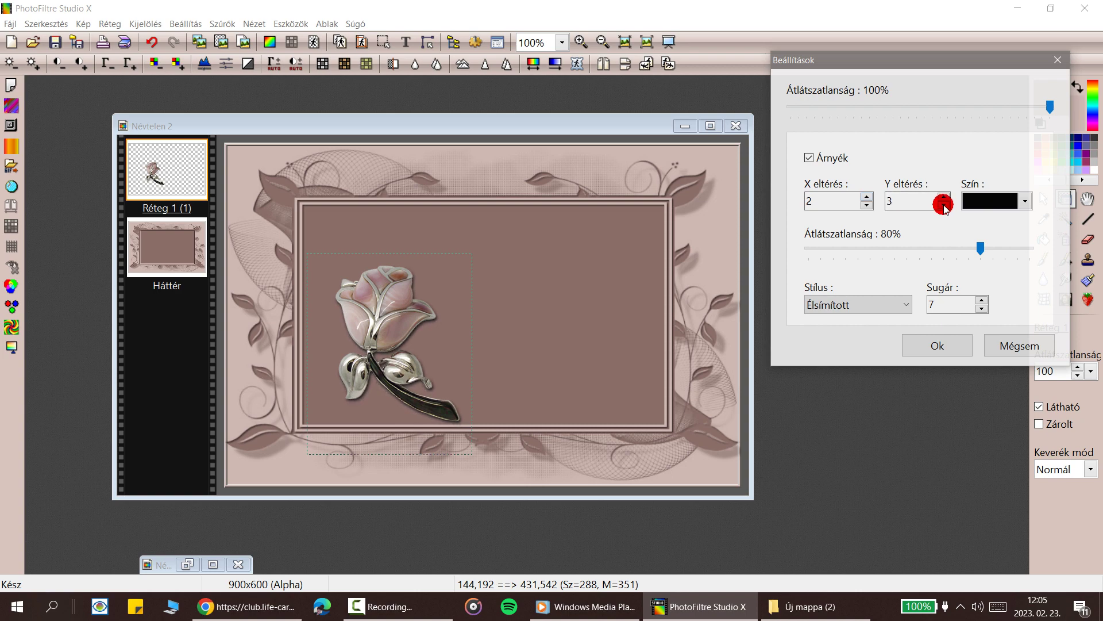
left_click(982, 309)
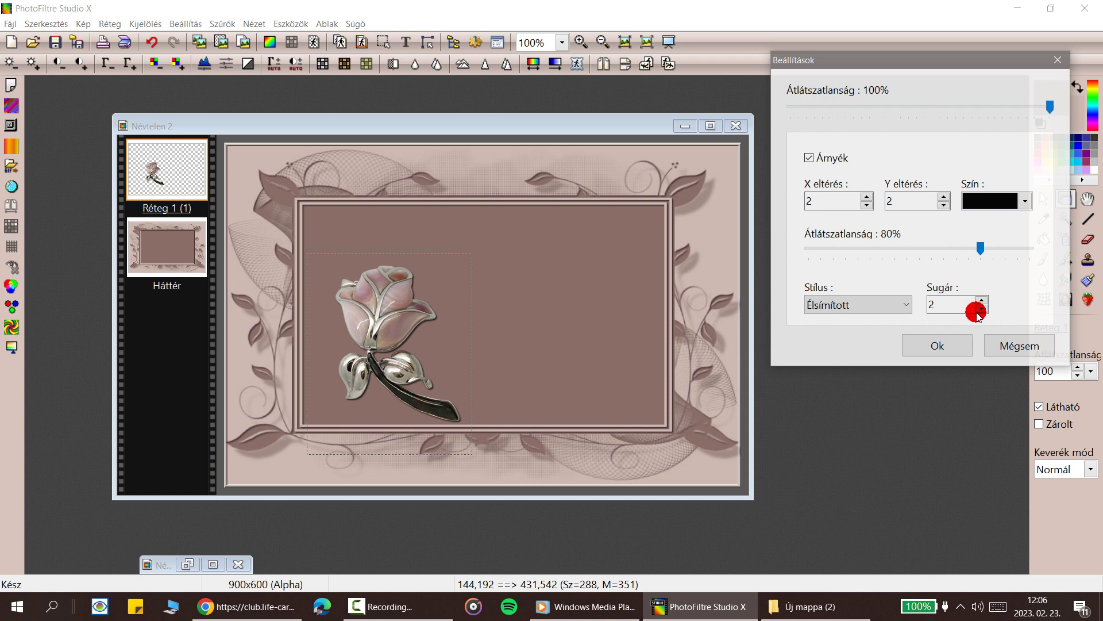
left_click(924, 344)
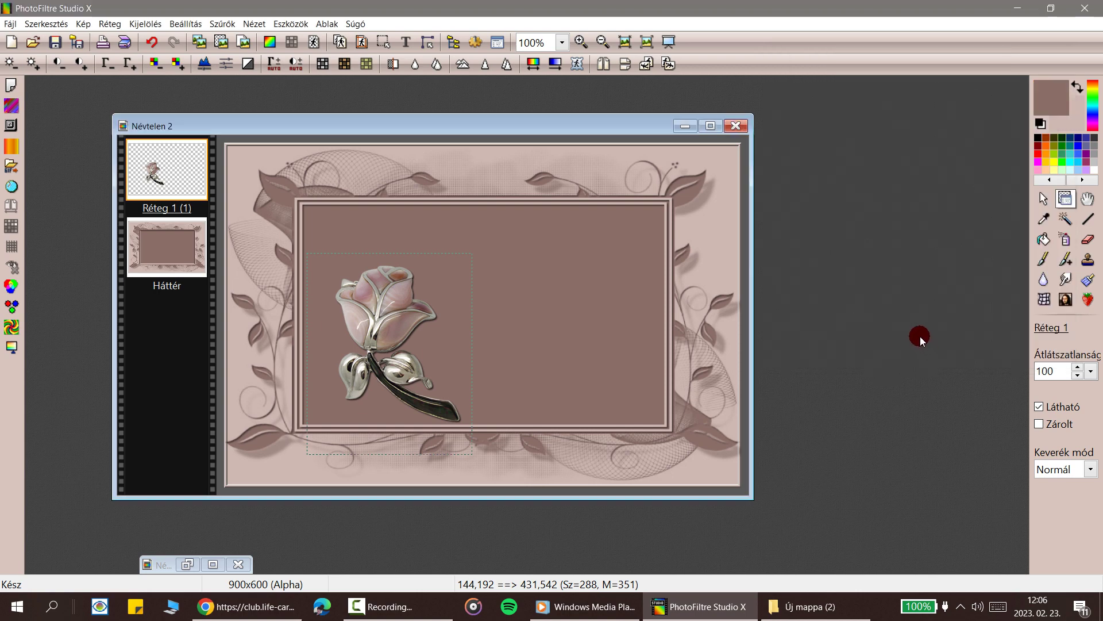
Step: Merge the rose layer with the background layer beneath it in the Névtelen 2 design
left_click_drag(522, 128, 600, 135)
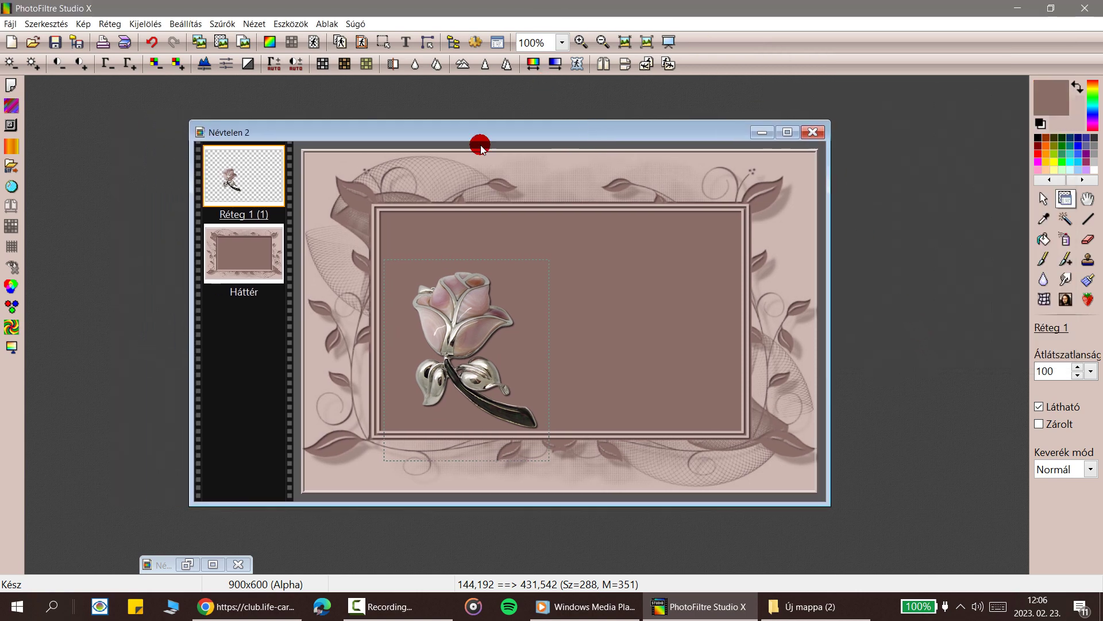
right_click(227, 175)
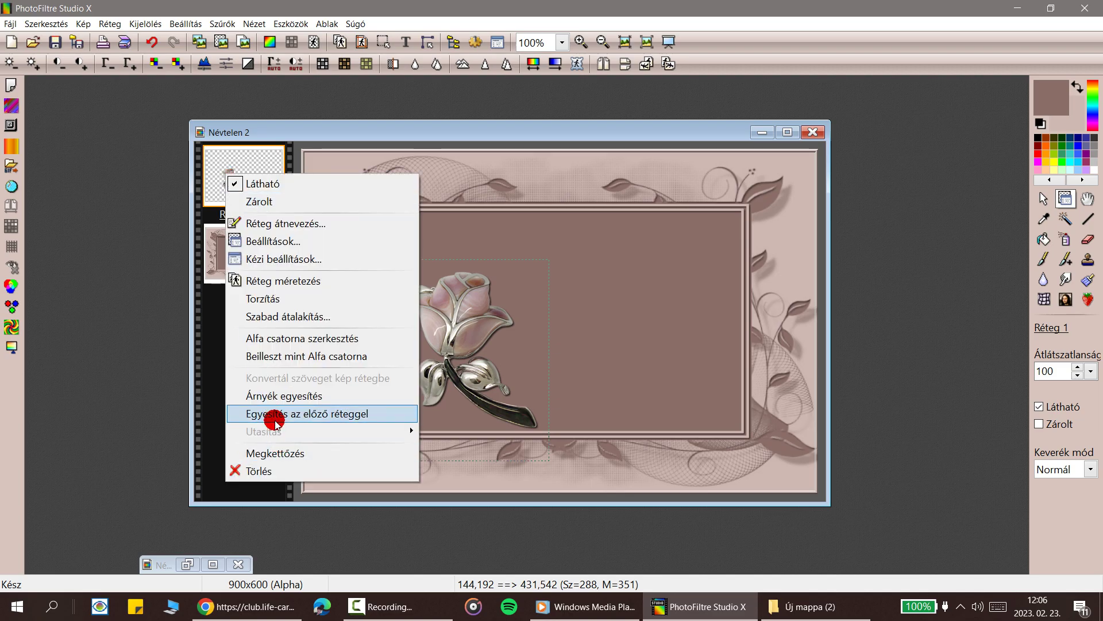
left_click(275, 422)
left_click_drag(418, 129, 396, 126)
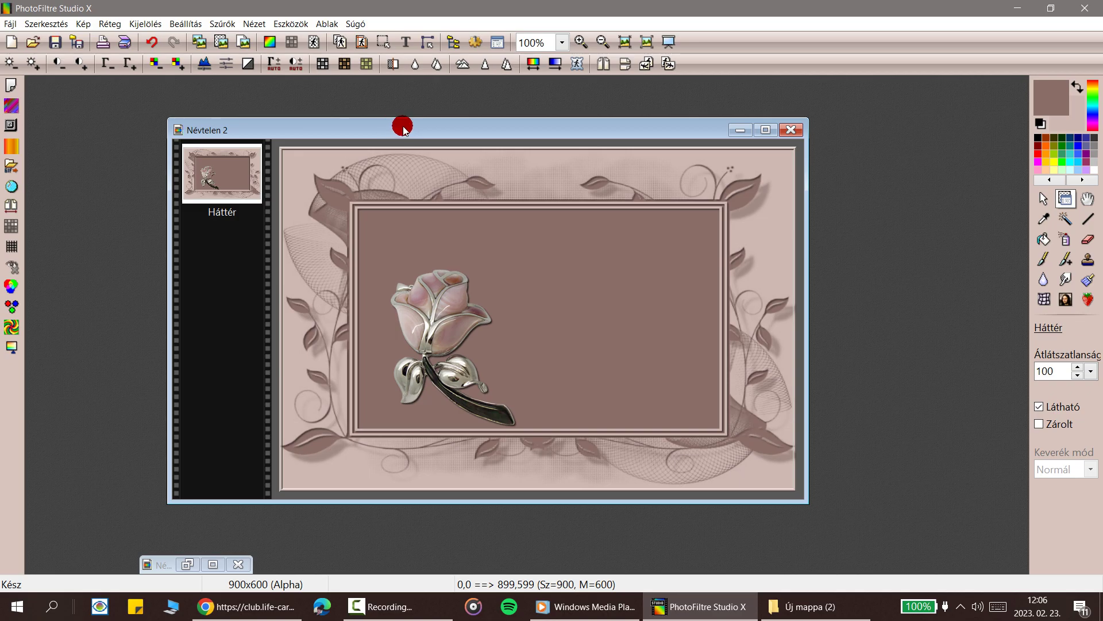
left_click_drag(363, 131, 389, 118)
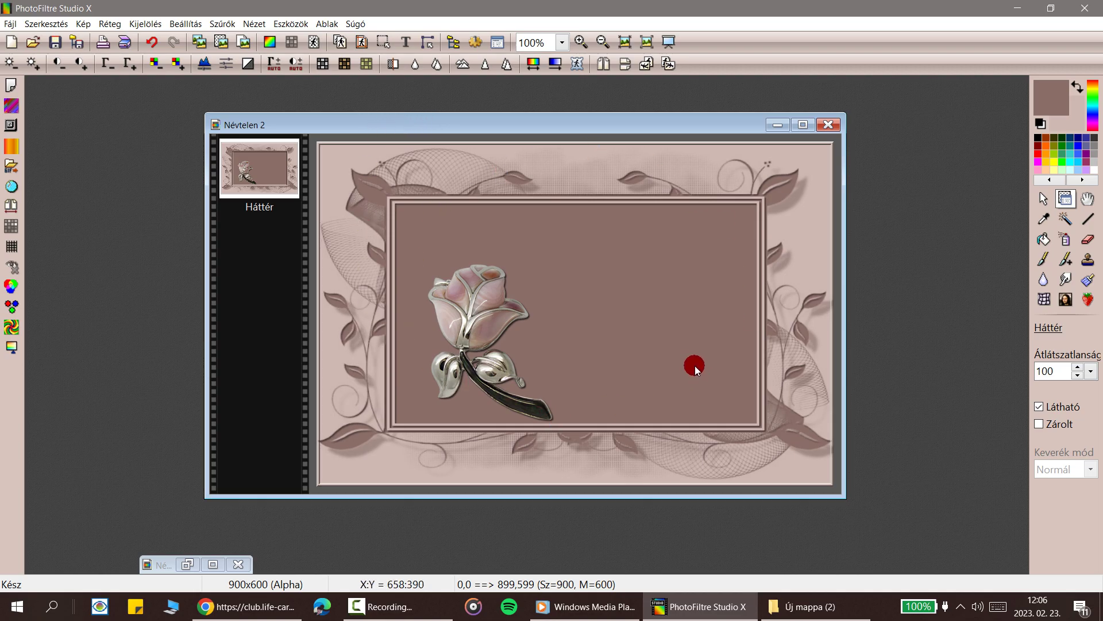
left_click_drag(527, 118, 529, 154)
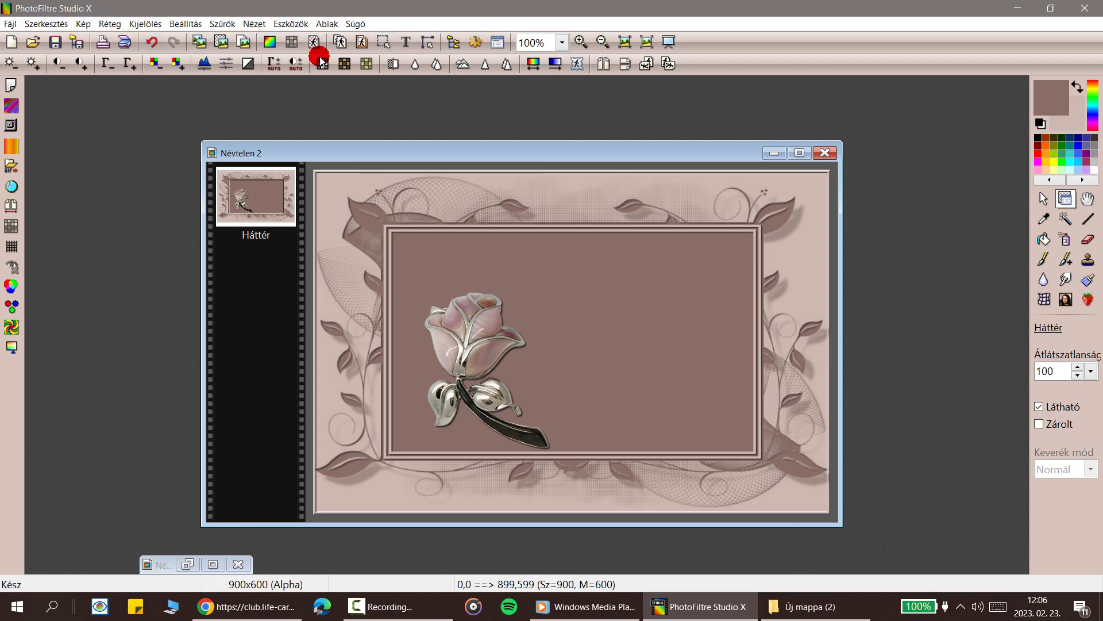
mouse_move(319, 149)
left_mouse_down()
mouse_move(320, 128)
mouse_move(333, 165)
mouse_move(318, 159)
left_mouse_up()
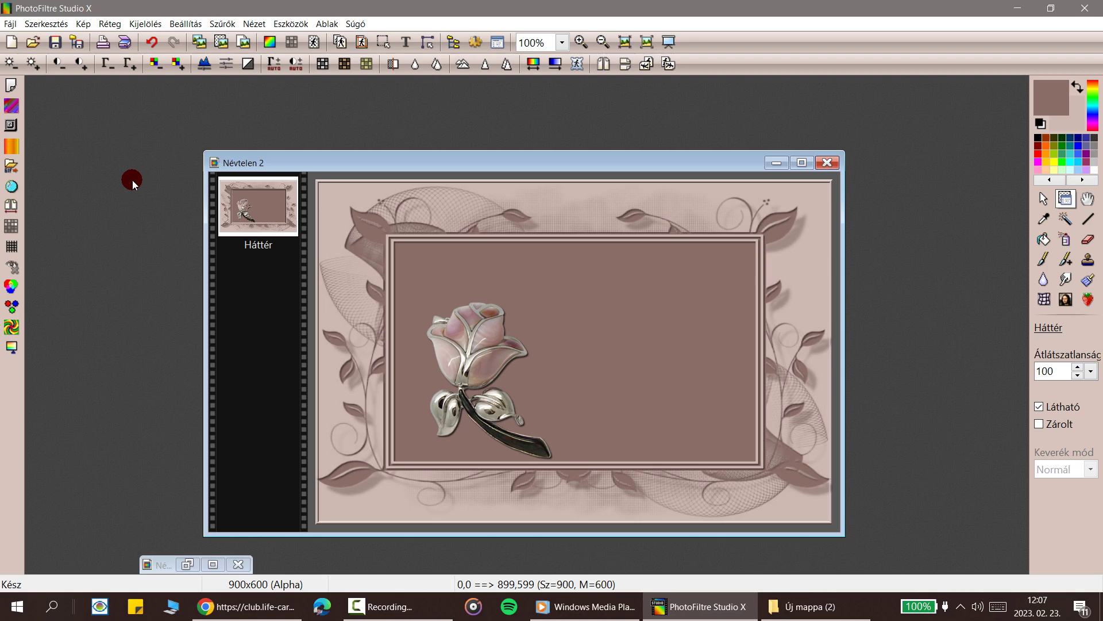
left_click_drag(592, 166, 577, 130)
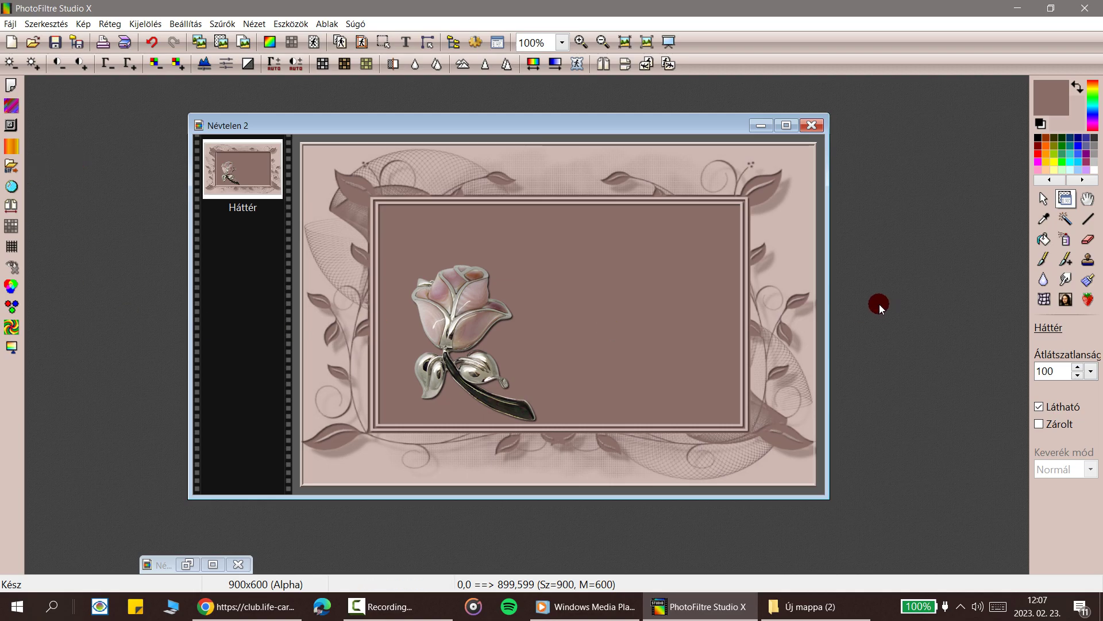
left_click(417, 606)
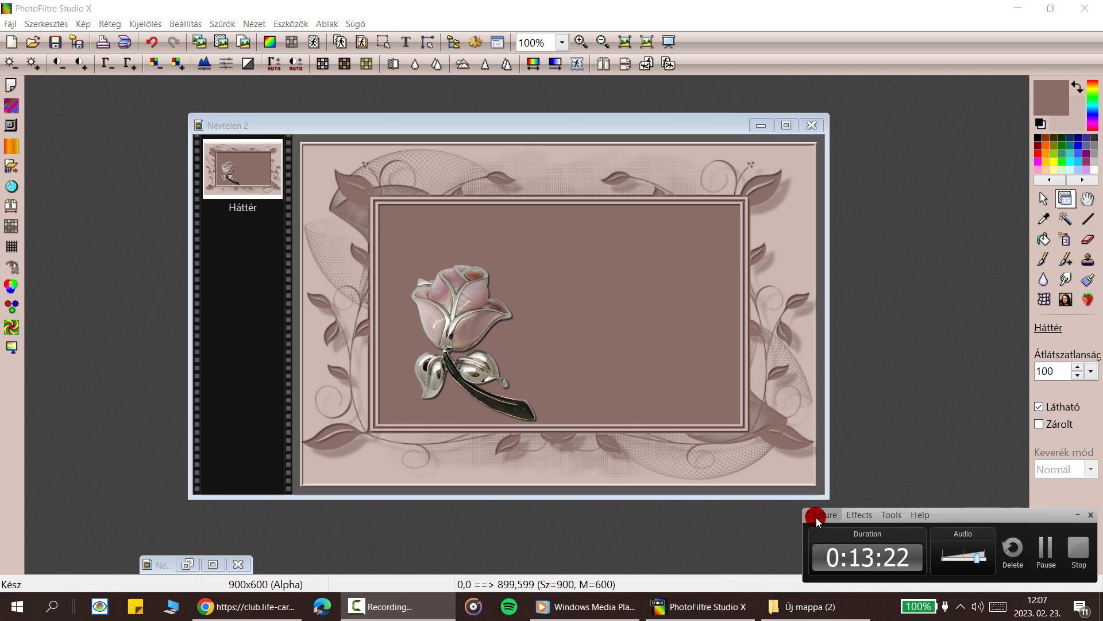